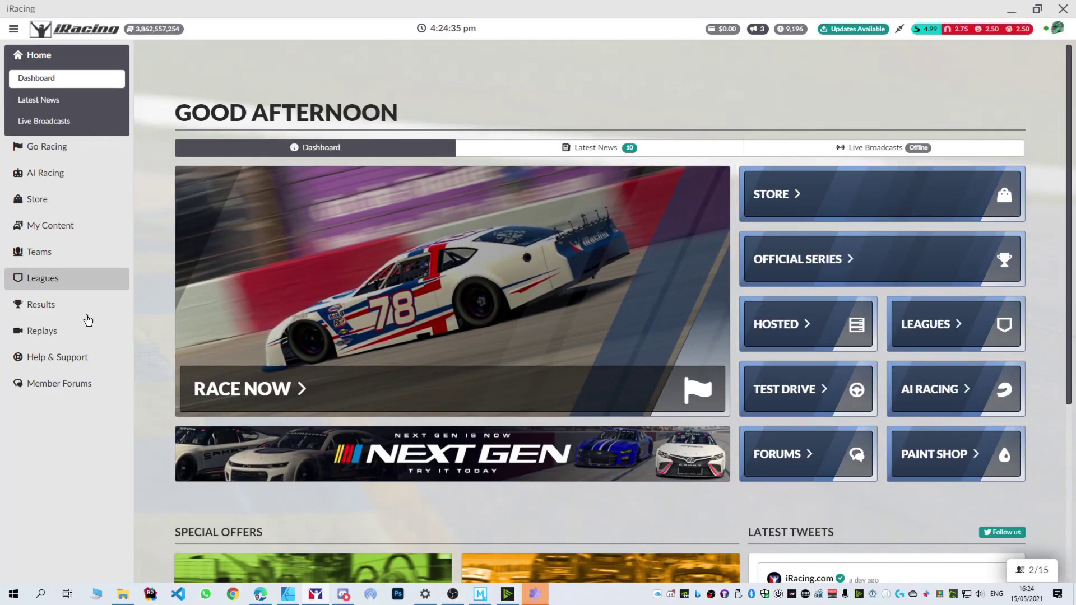
- Preview the Dallara P217's green SPR livery in 3D from above and the side, then in the Paint Shop
left_click(56, 227)
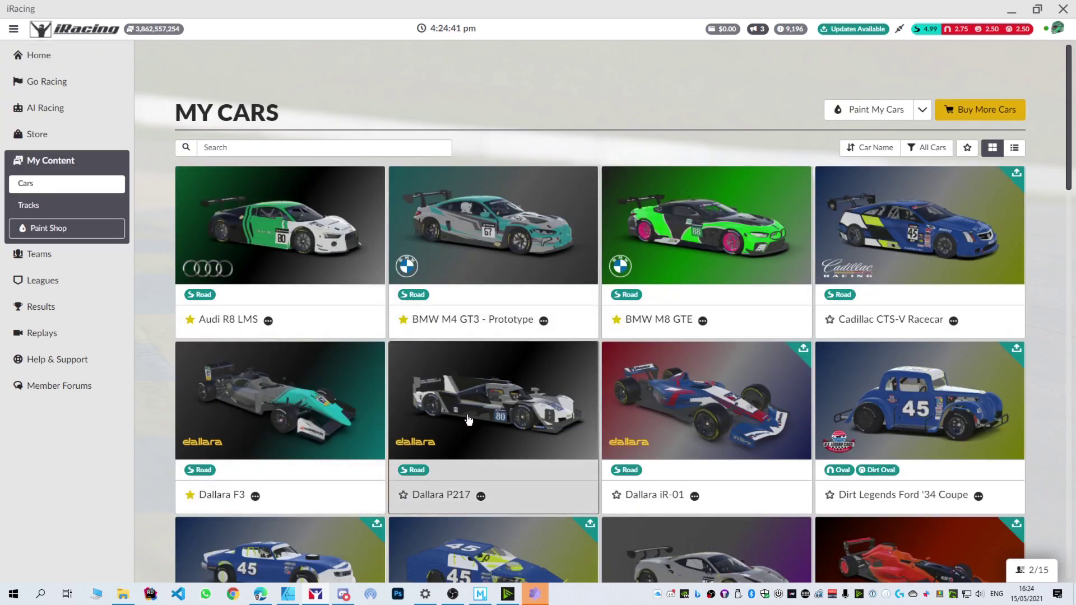
left_click(493, 406)
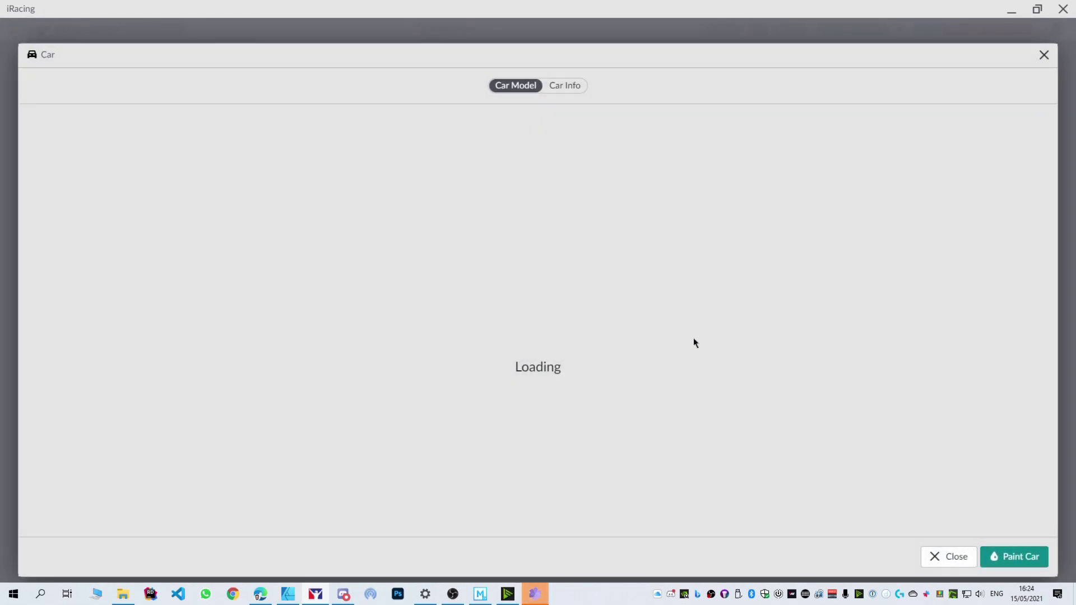
left_click_drag(630, 370, 375, 463)
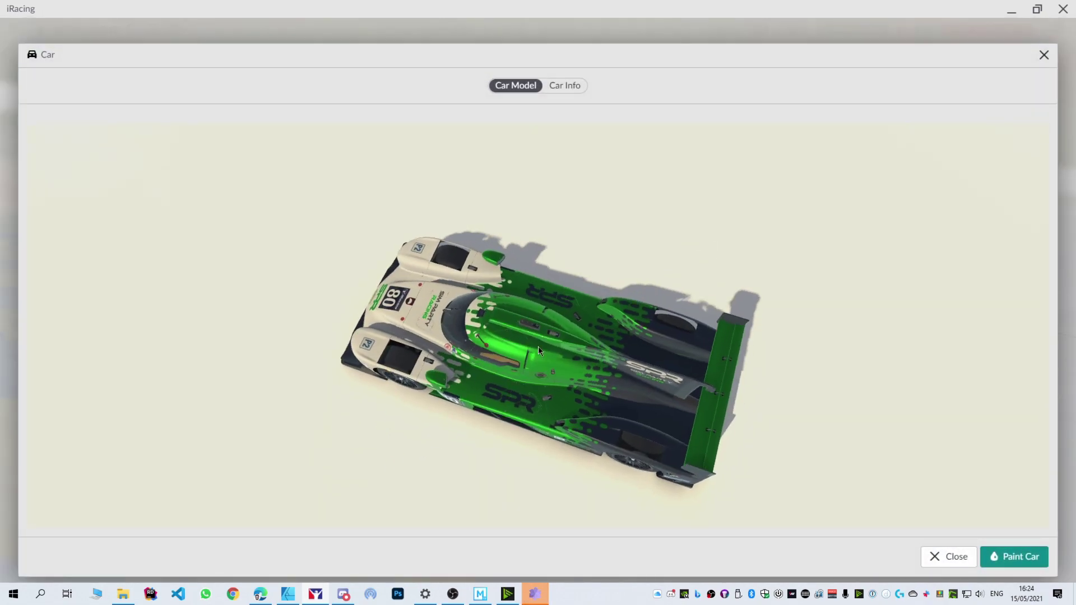
left_click_drag(495, 270, 795, 469)
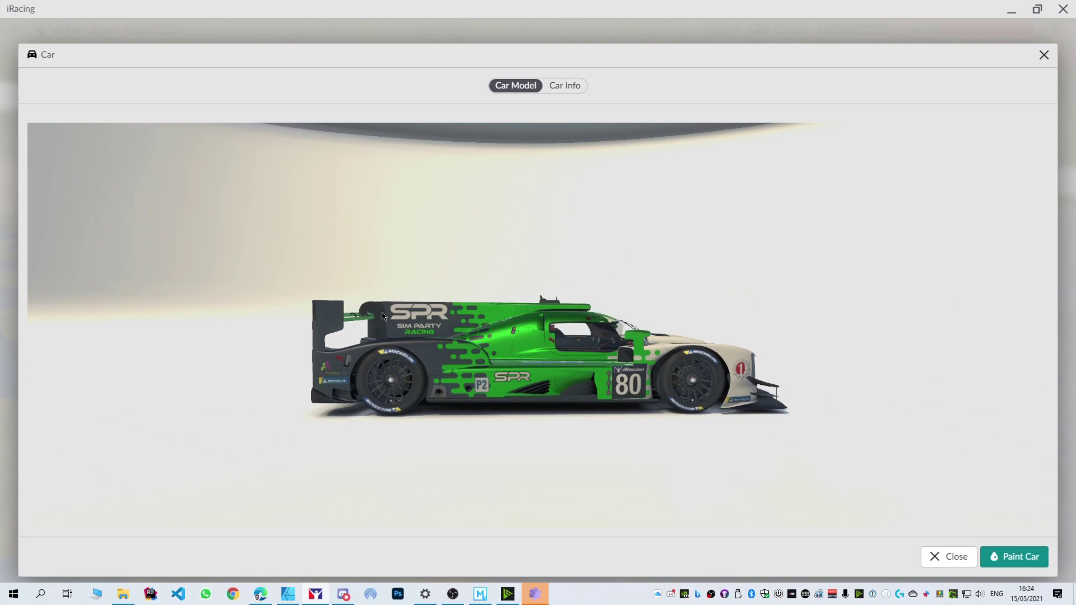
left_click(1013, 568)
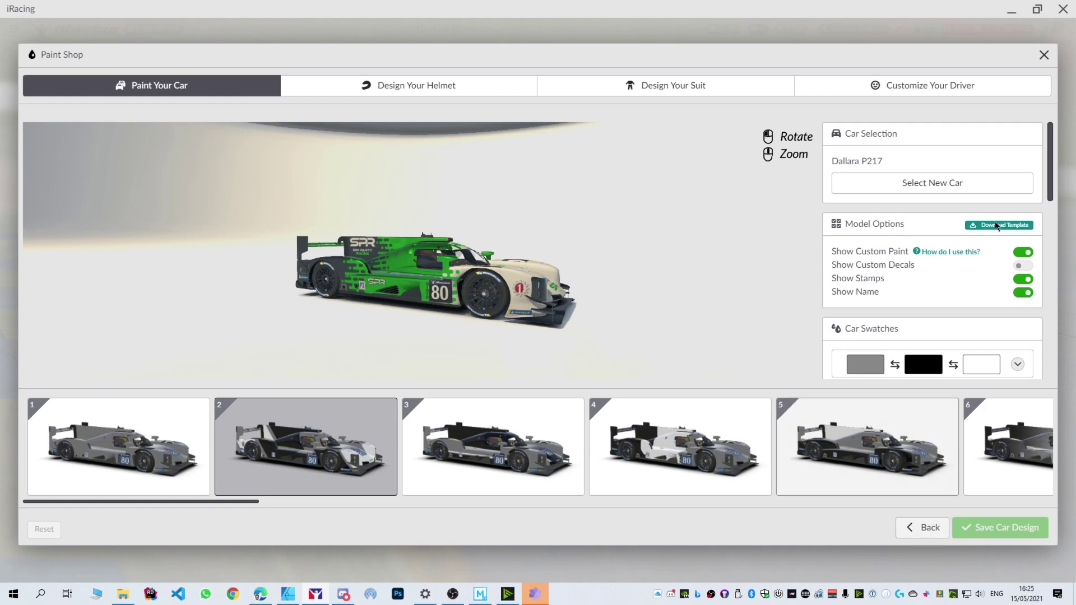
left_click(1044, 55)
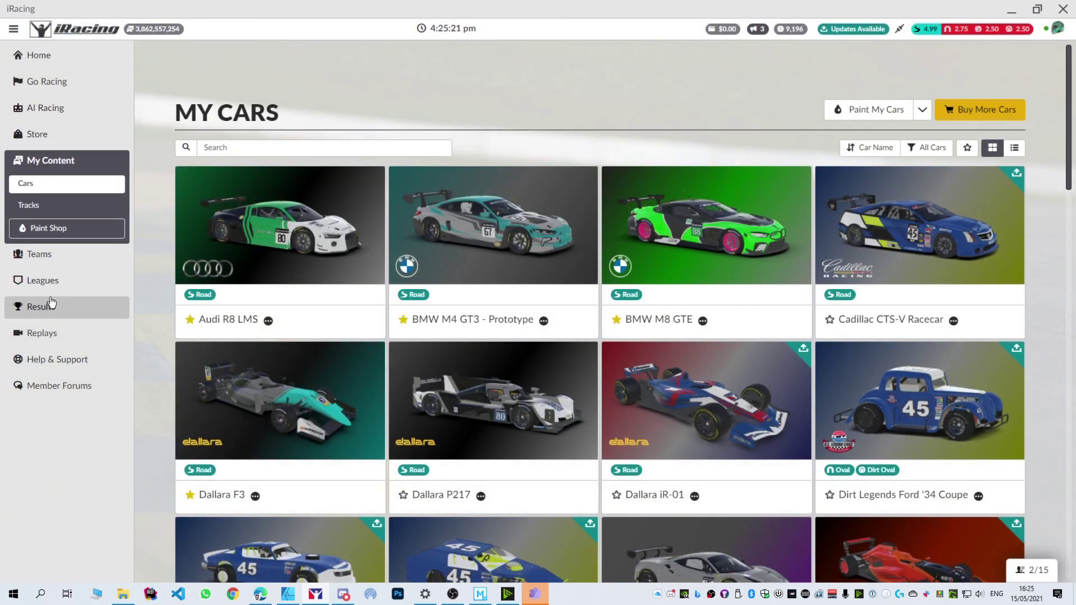
- Search the car store for "dall" and open the Dallara IR18's details
left_click(42, 136)
left_click(255, 147)
type("dall")
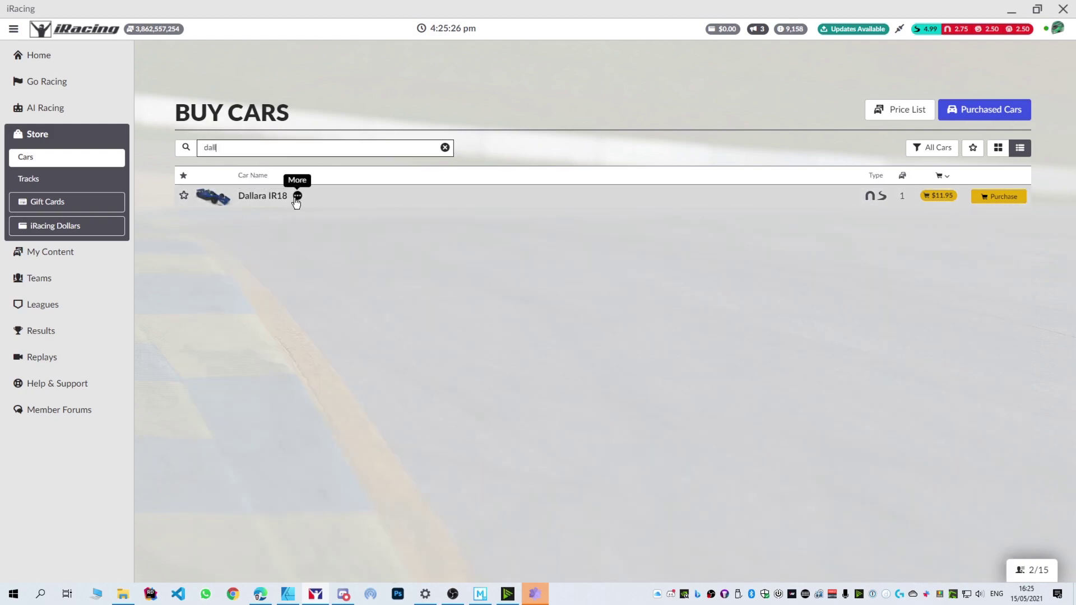
left_click(298, 195)
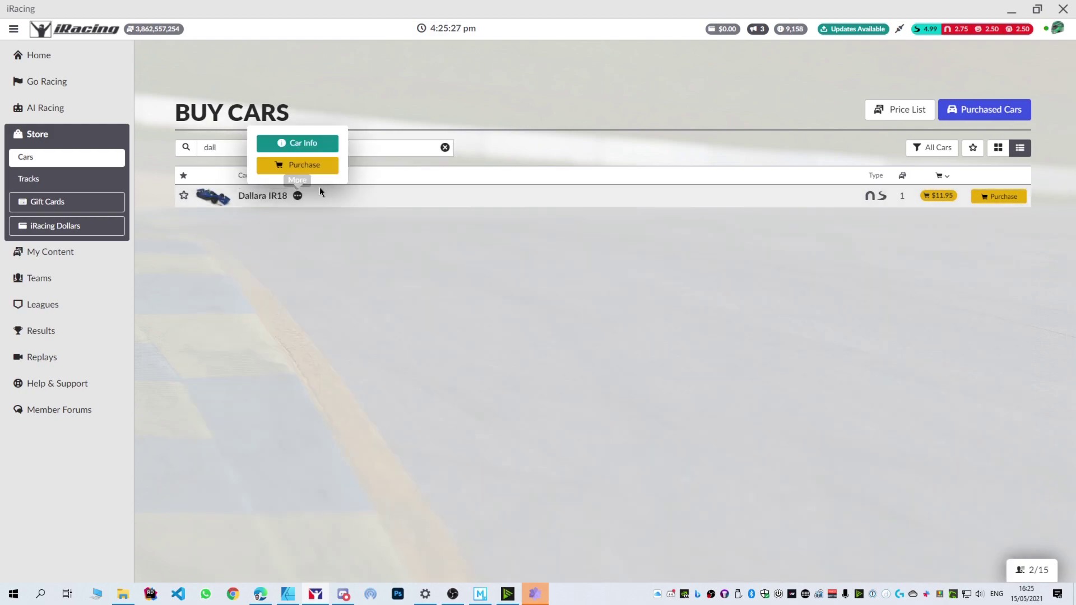
left_click(320, 143)
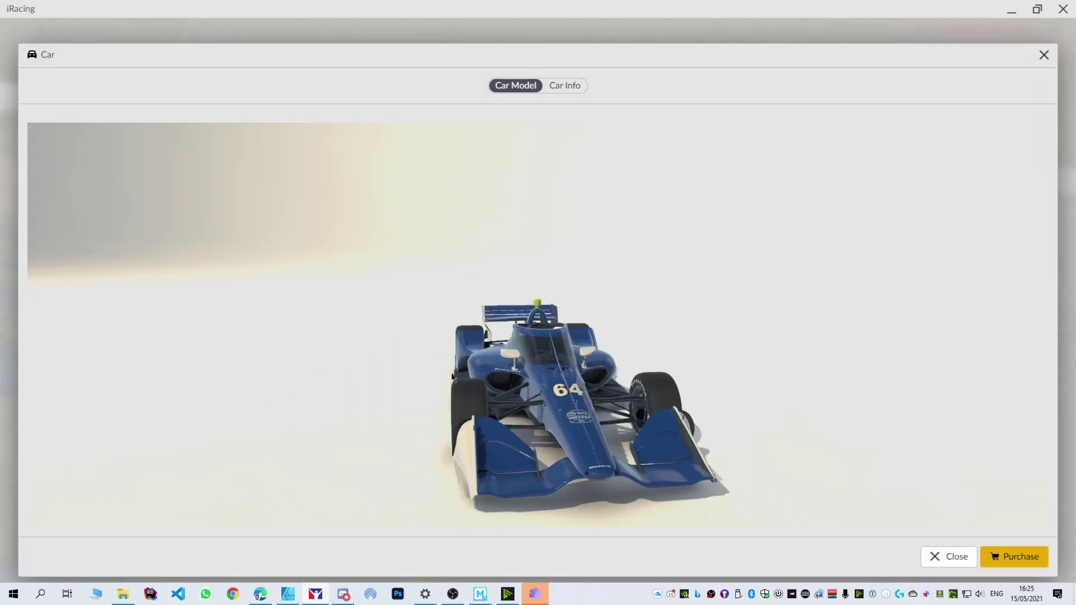
- Read the IR18's Car Info specs, then return to its 3D model zoomed in
left_click(564, 85)
scroll(897, 336, "down", 10)
scroll(920, 372, "up", 10)
left_click(515, 85)
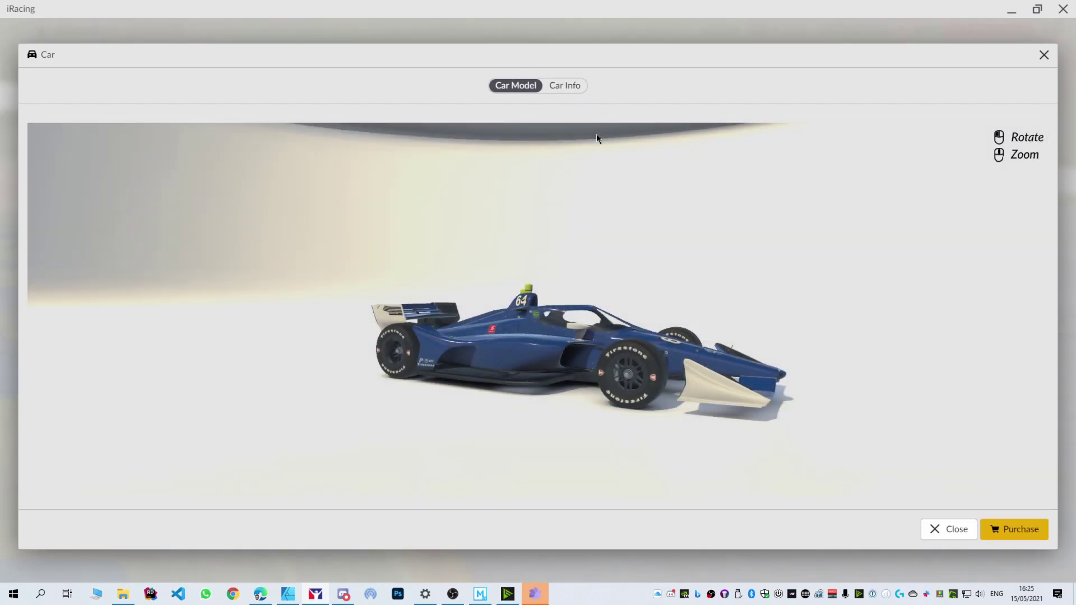
scroll(529, 432, "up", 5)
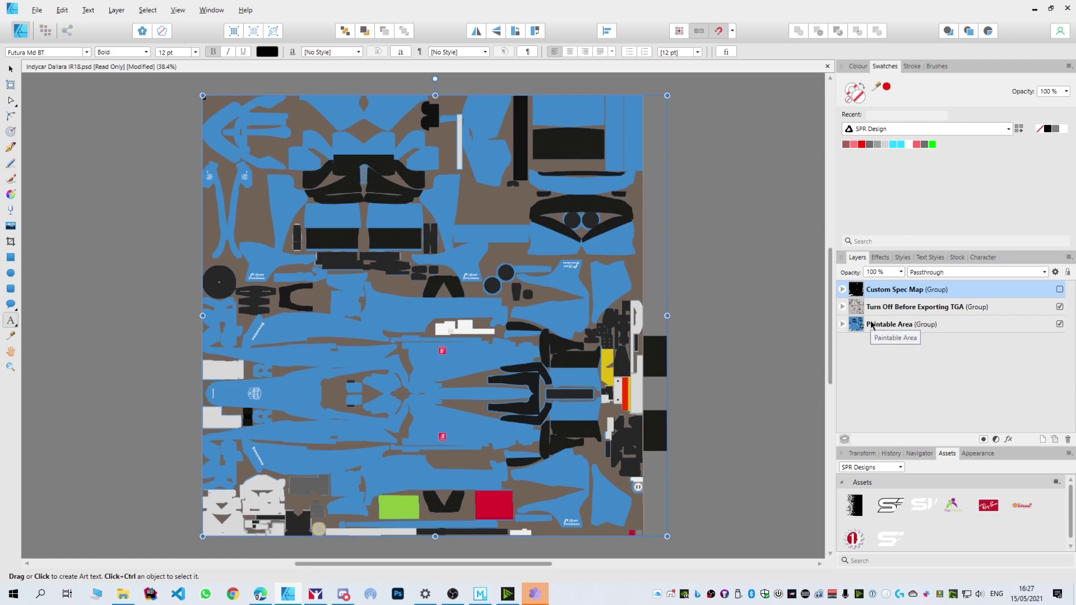
- Turn on the Wire layer in the Turn Off Before Exporting TGA group
left_click(842, 309)
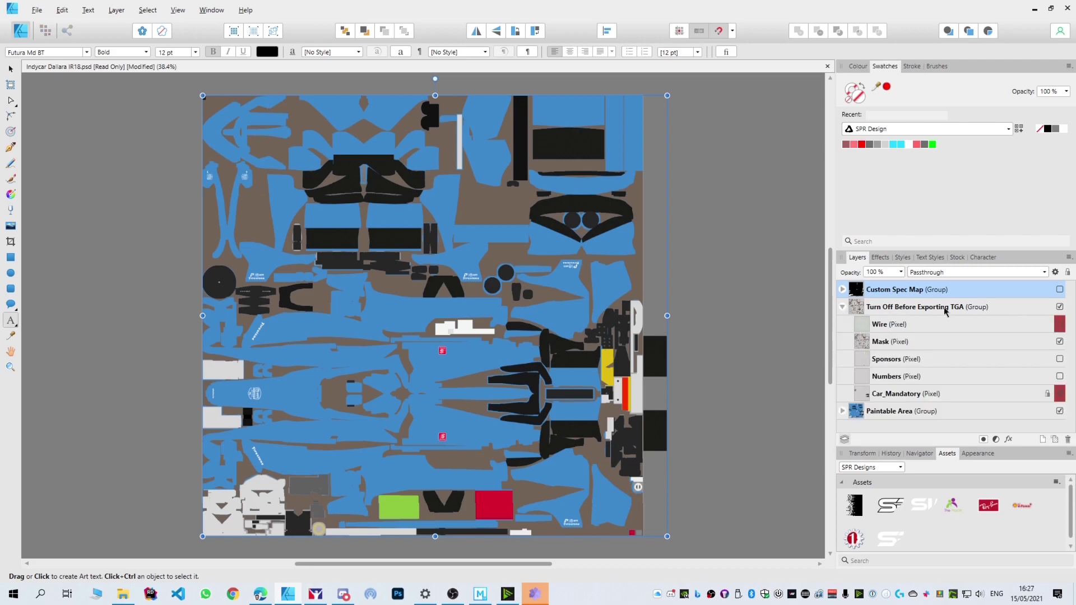
left_click(1060, 325)
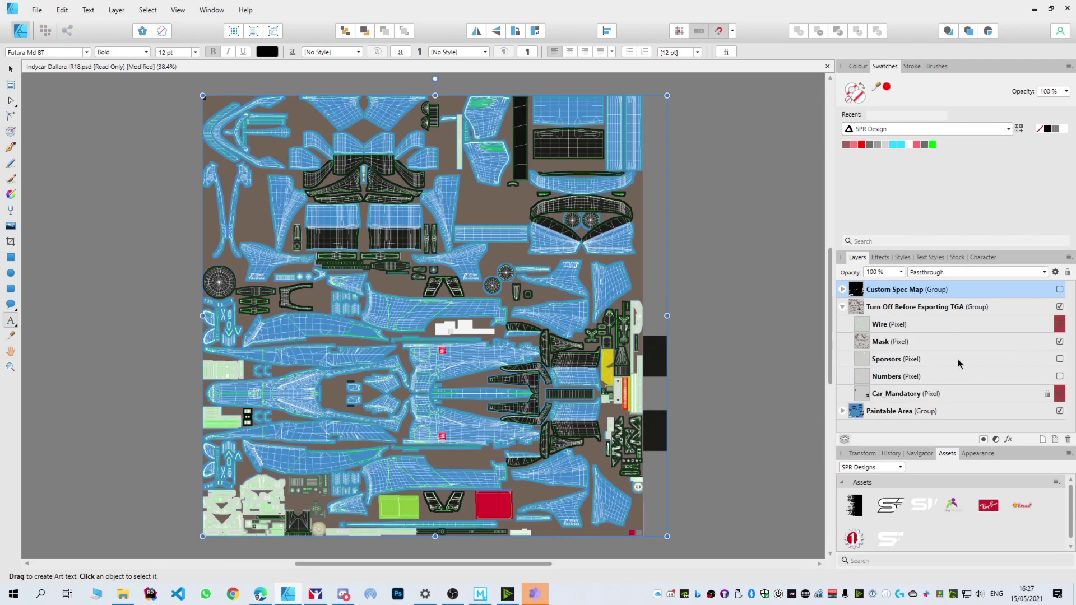
left_click(842, 307)
scroll(431, 379, "down", 1)
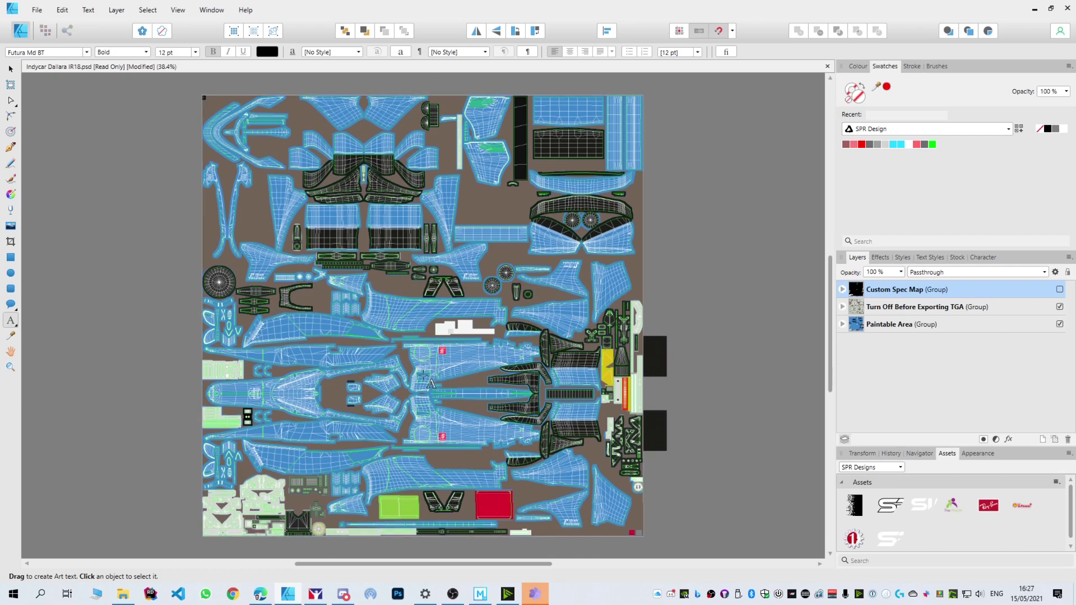
scroll(455, 340, "up", 10)
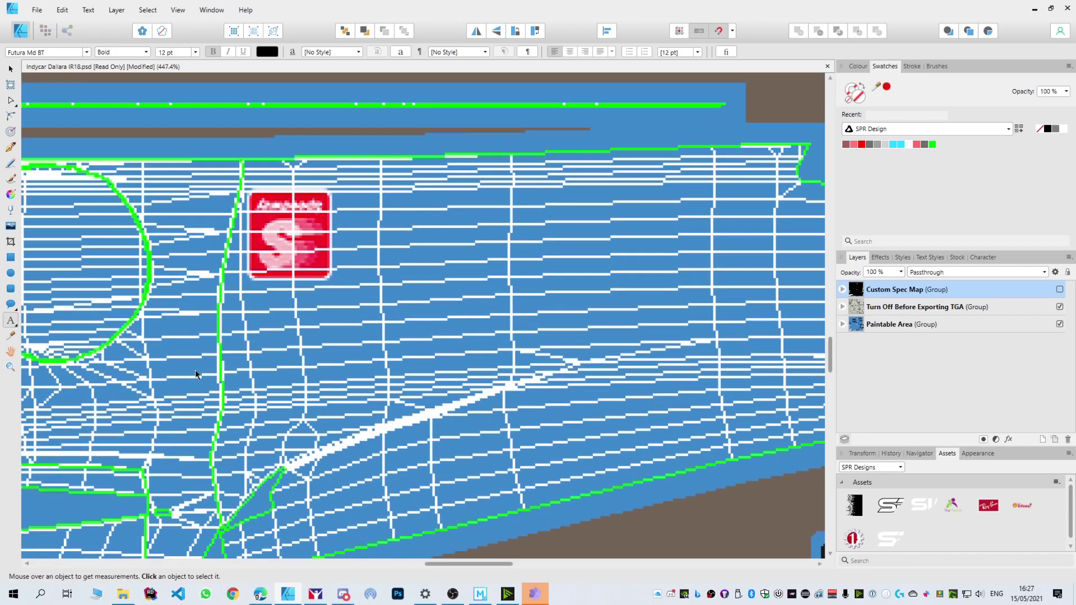
scroll(199, 375, "down", 2)
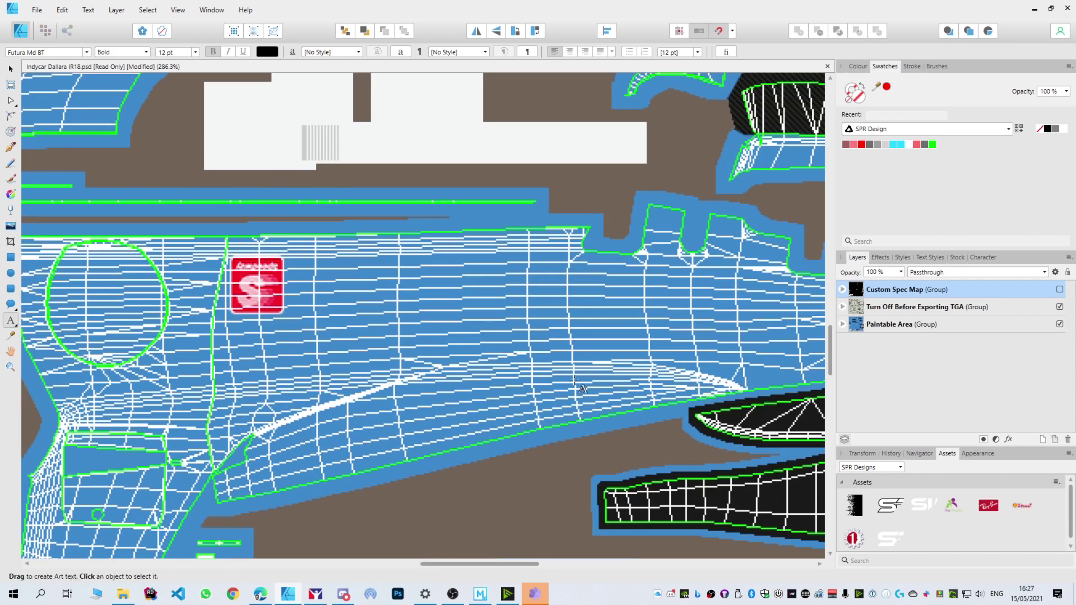
scroll(358, 402, "down", 3)
scroll(358, 402, "down", 20)
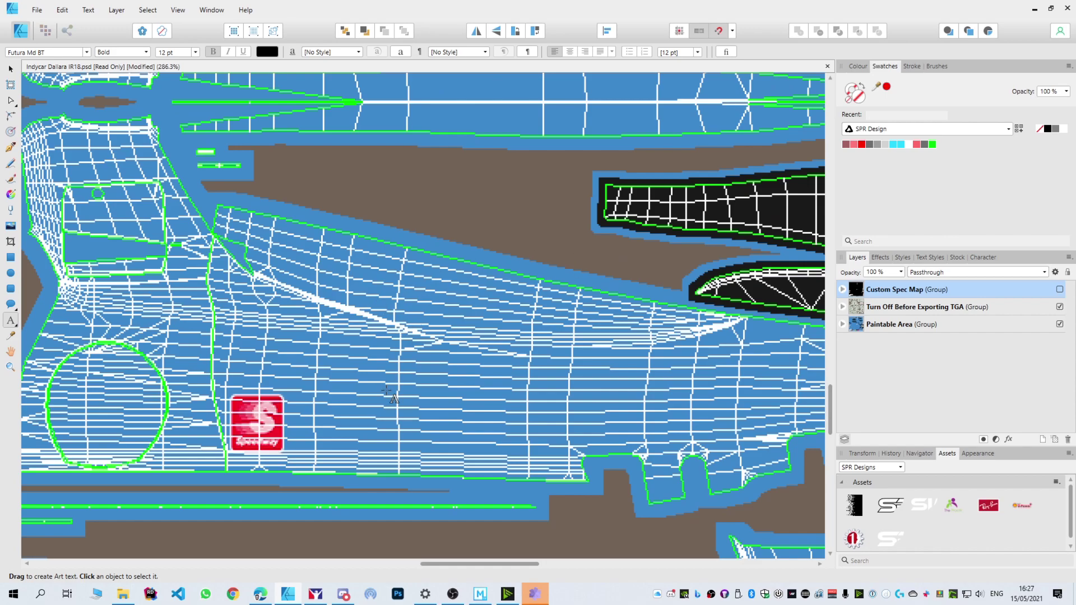
scroll(382, 263, "up", 2)
scroll(382, 263, "up", 10)
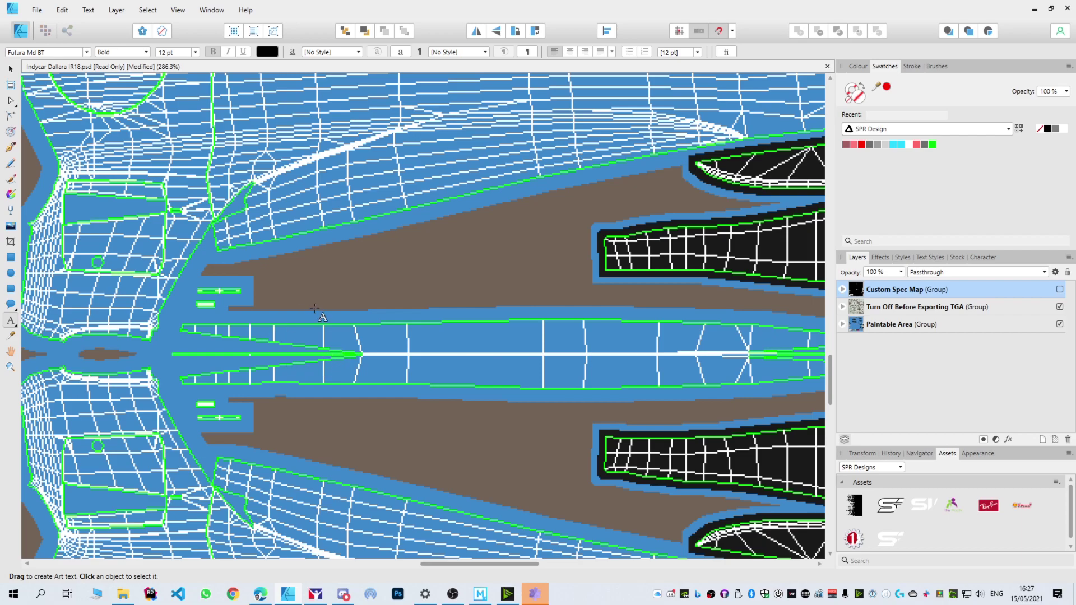
- Pan and zoom around the wireframe template, then re-expand the Turn Off Before Exporting TGA group
scroll(317, 310, "down", 5)
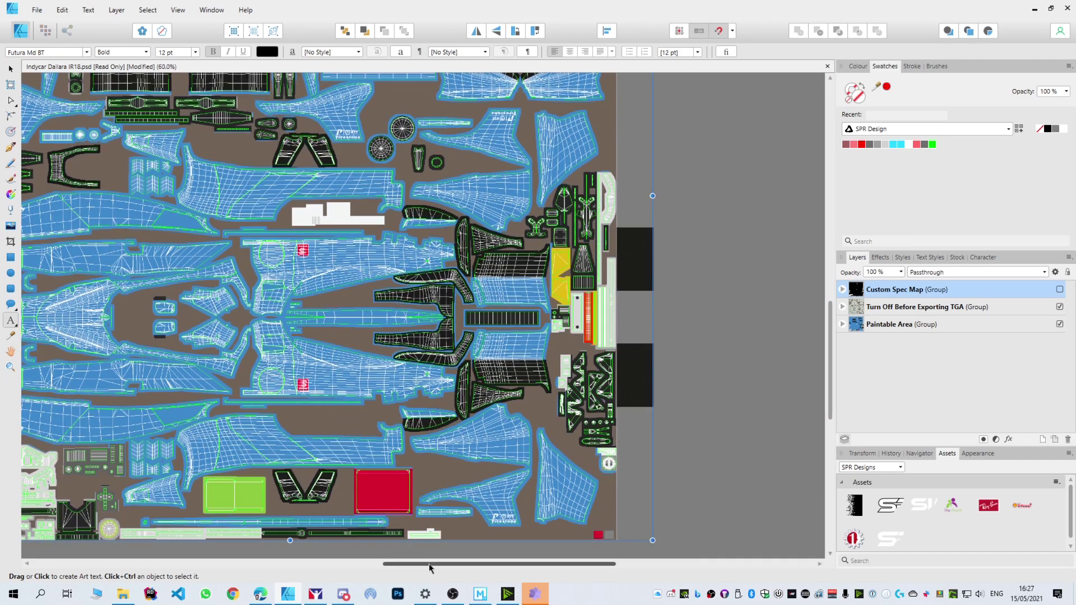
left_click_drag(444, 563, 309, 559)
scroll(446, 412, "up", 5)
scroll(445, 412, "right", 3)
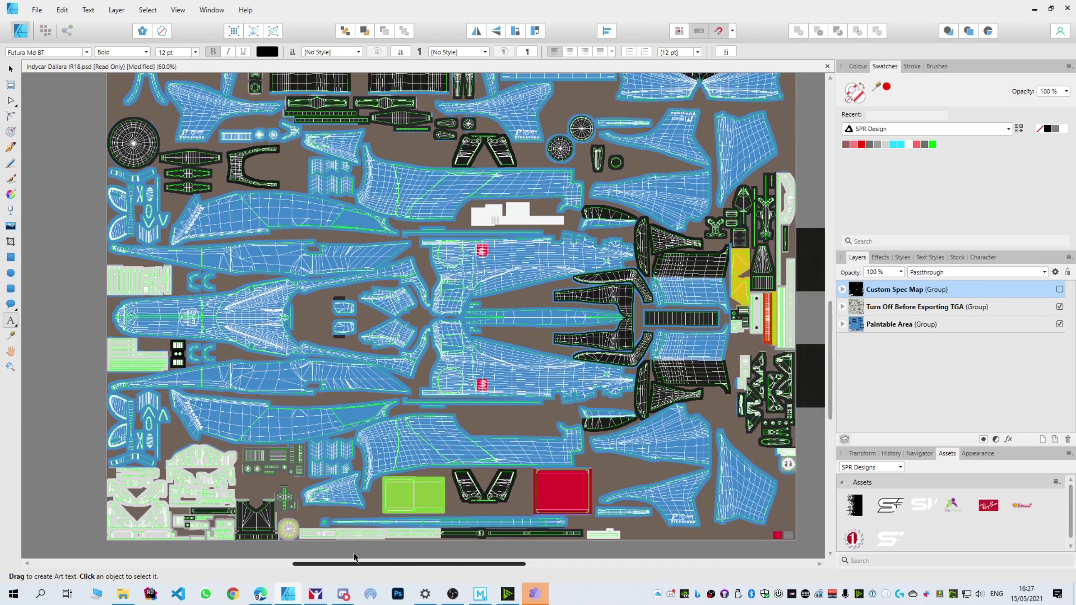
scroll(447, 412, "up", 2)
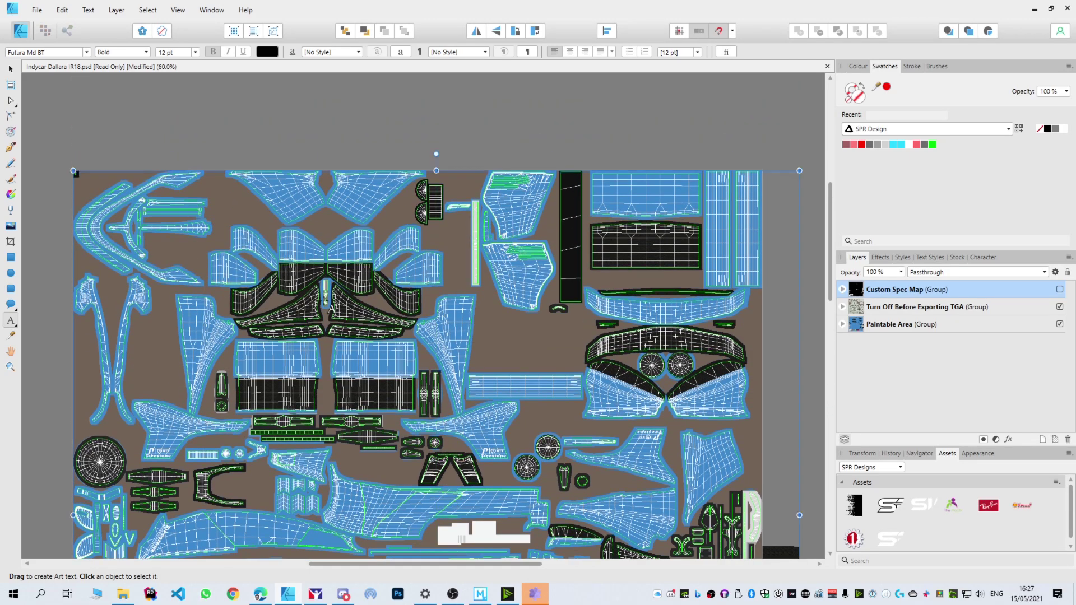
scroll(618, 306, "down", 2)
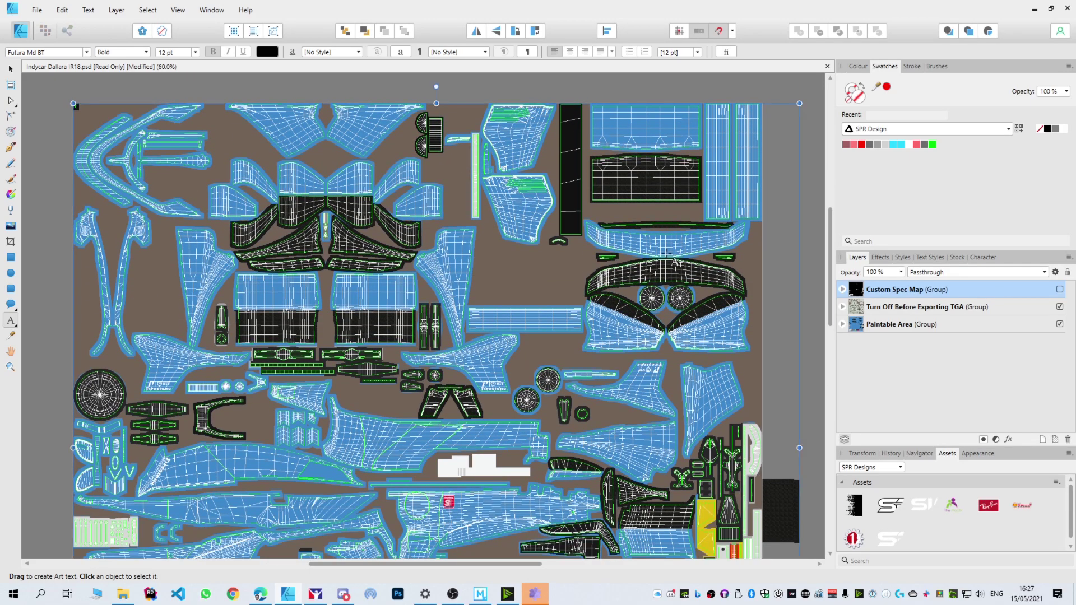
left_click(843, 306)
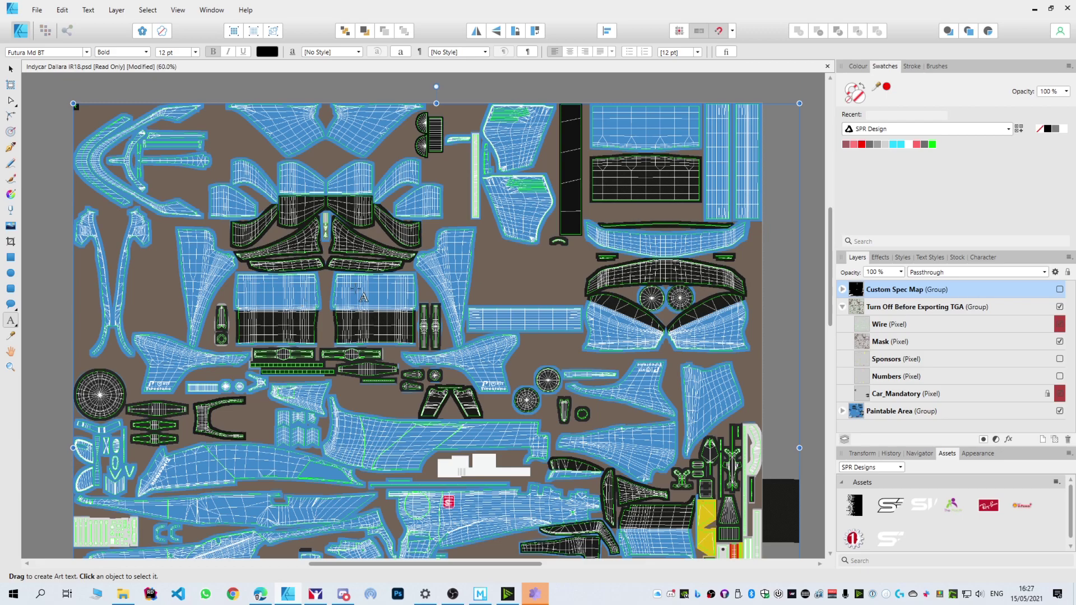
scroll(365, 298, "down", 2)
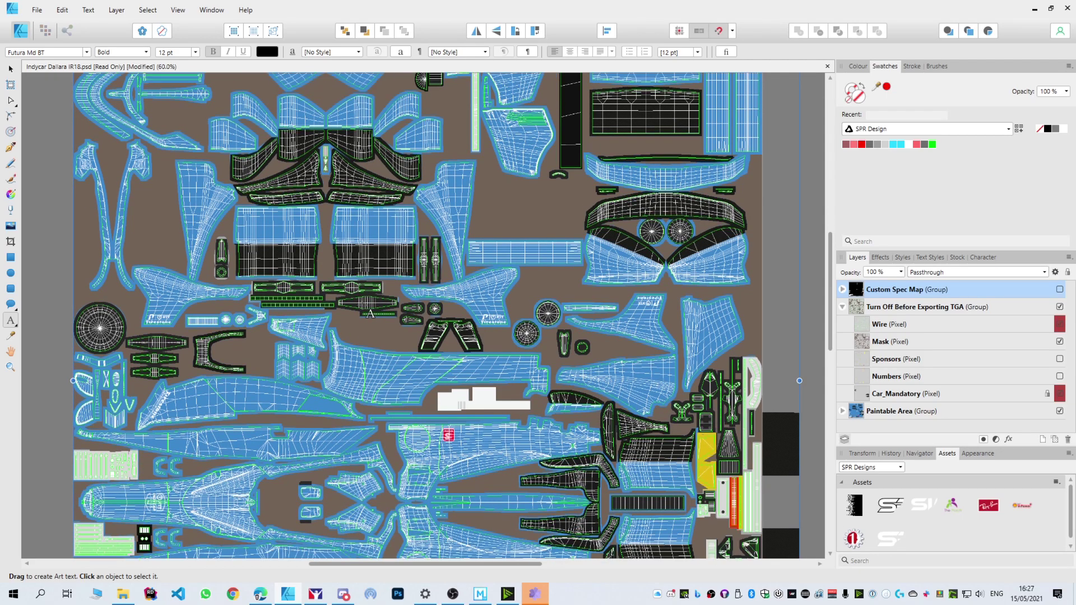
scroll(370, 316, "down", 2, "ctrl")
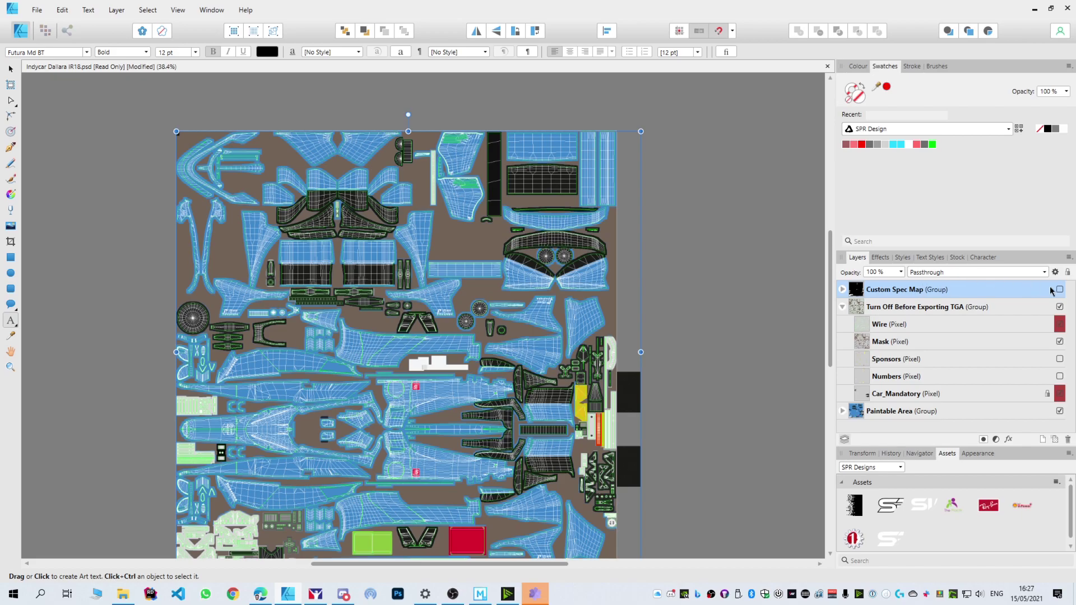
- Show the Custom Spec Map, collapse the TGA group, and Save As an editable Indycar Dallara IR18 document
left_click(1060, 290)
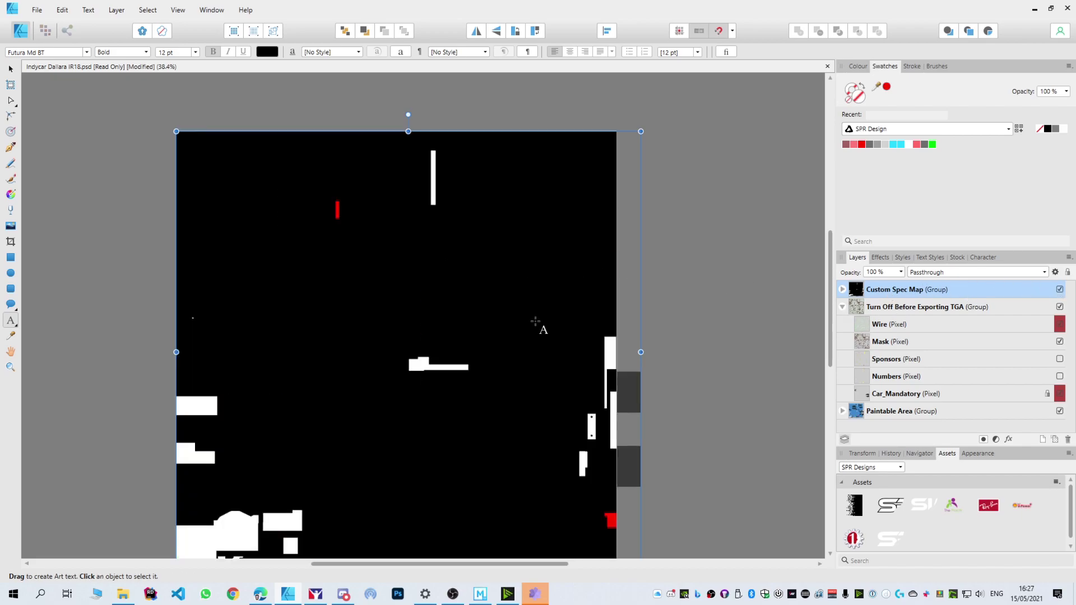
scroll(535, 319, "down", 1)
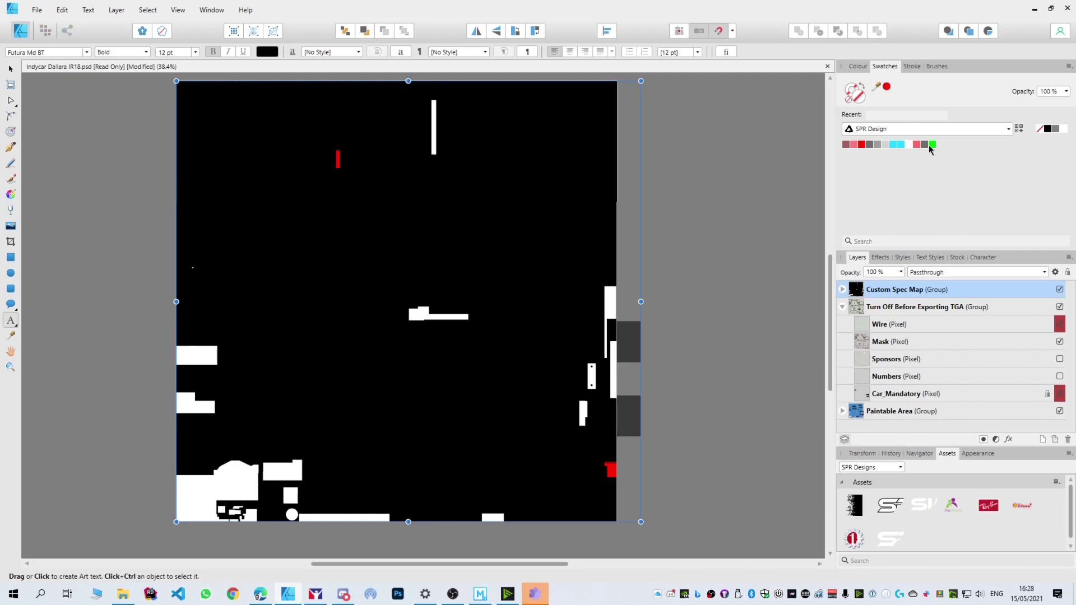
left_click(842, 307)
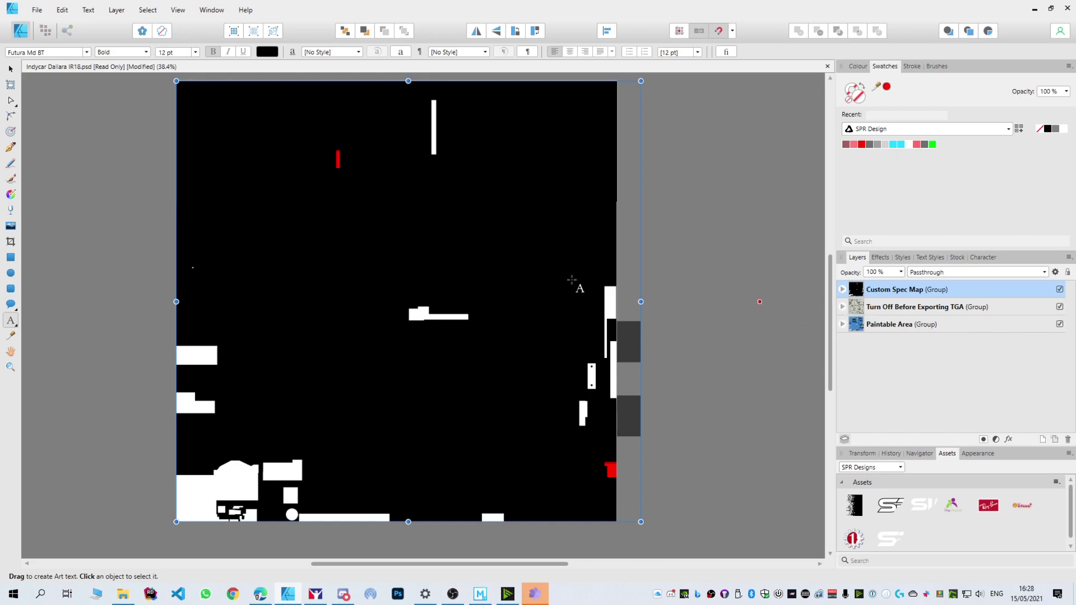
left_click(37, 10)
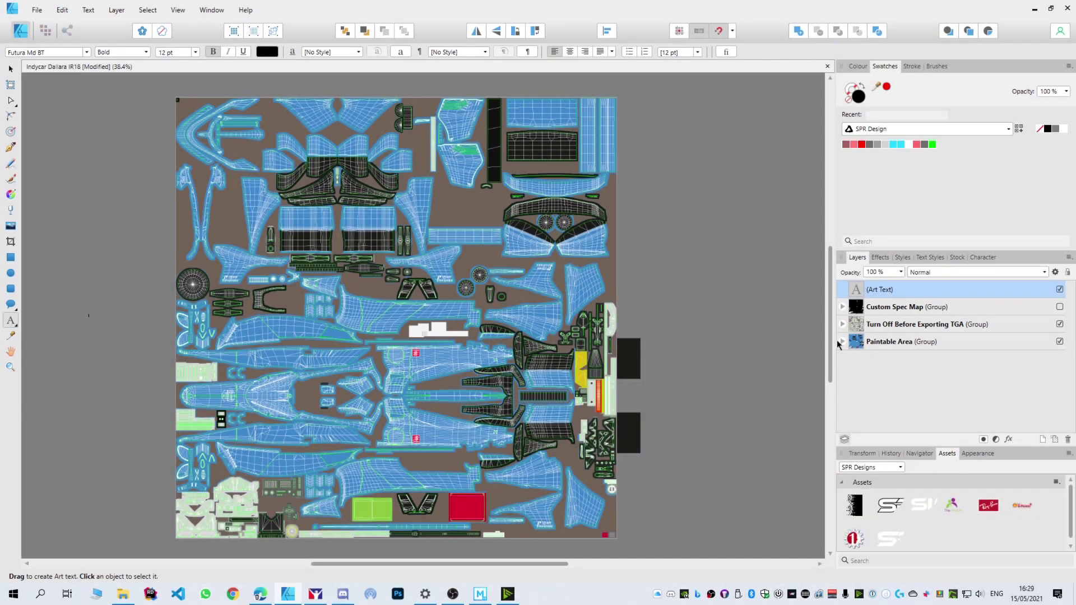
- Expand the Paintable Area group to reveal its pixel layers
left_click(841, 346)
left_click(842, 324)
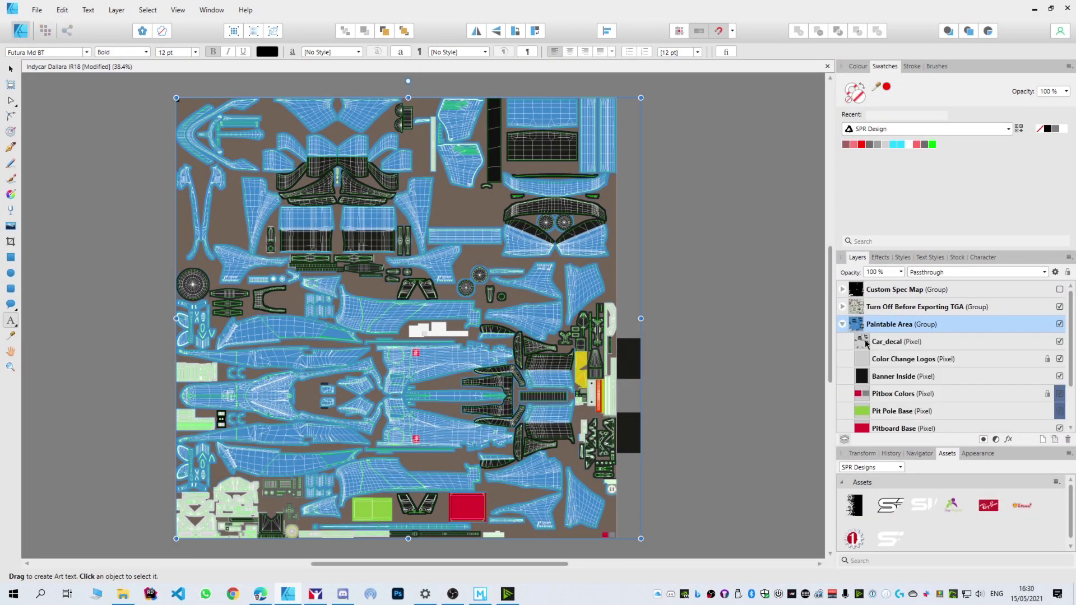
scroll(874, 354, "down", 1)
- Check the IR18 from the side in iRacing, then return to Affinity Designer
key("alt+Tab")
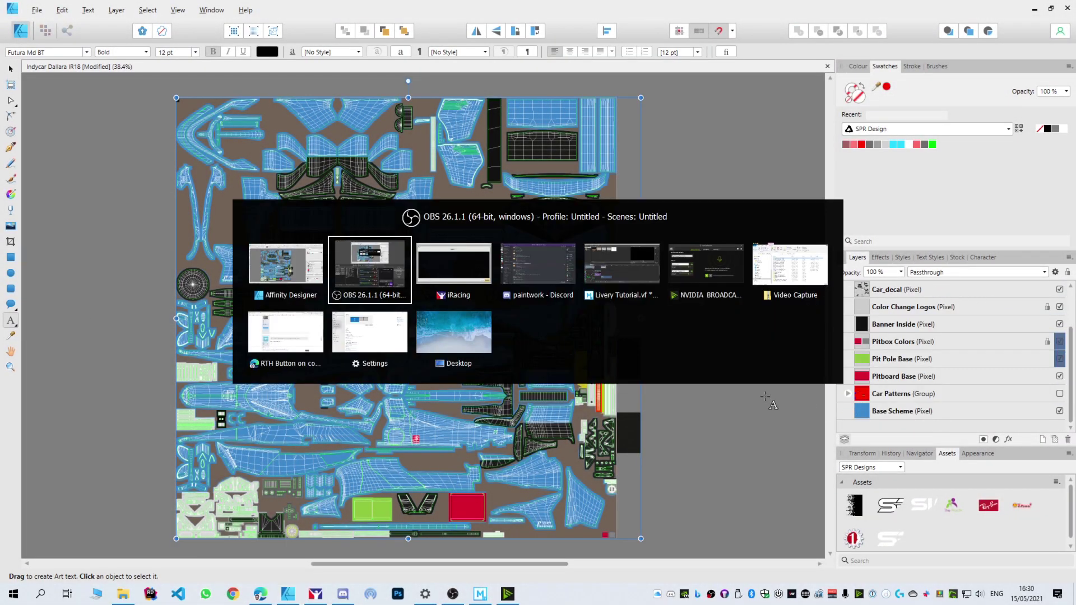
key("alt+Tab")
left_click_drag(551, 326, 384, 332)
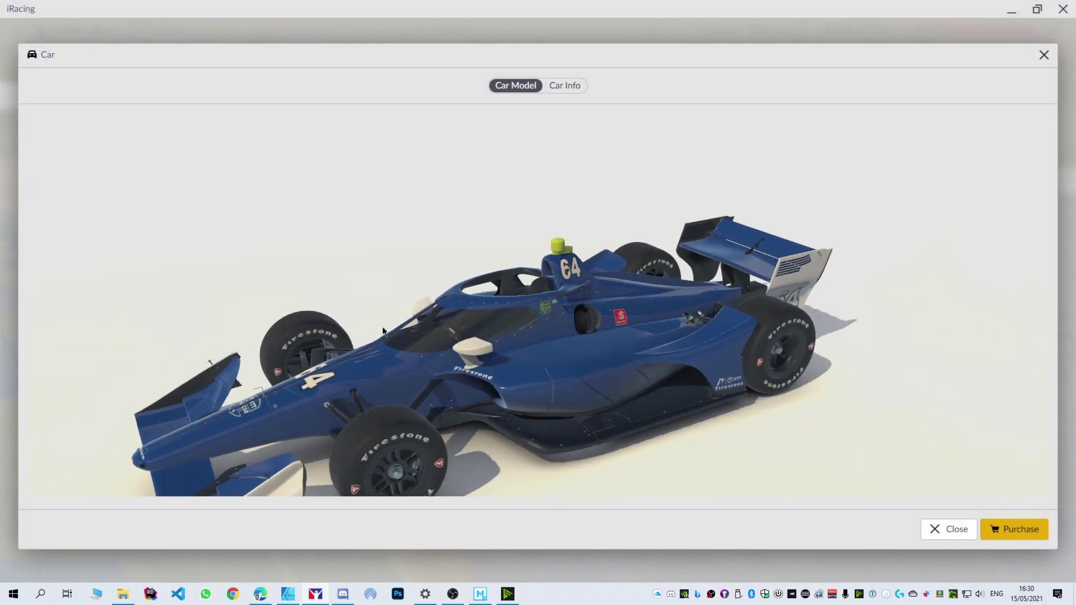
key("alt+Tab")
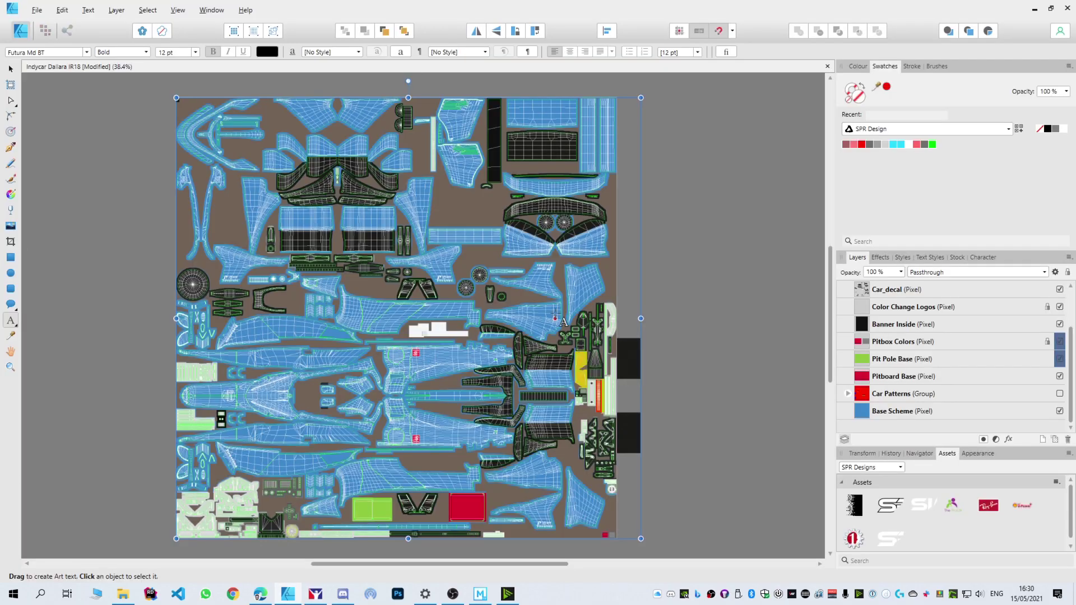
left_click(41, 14)
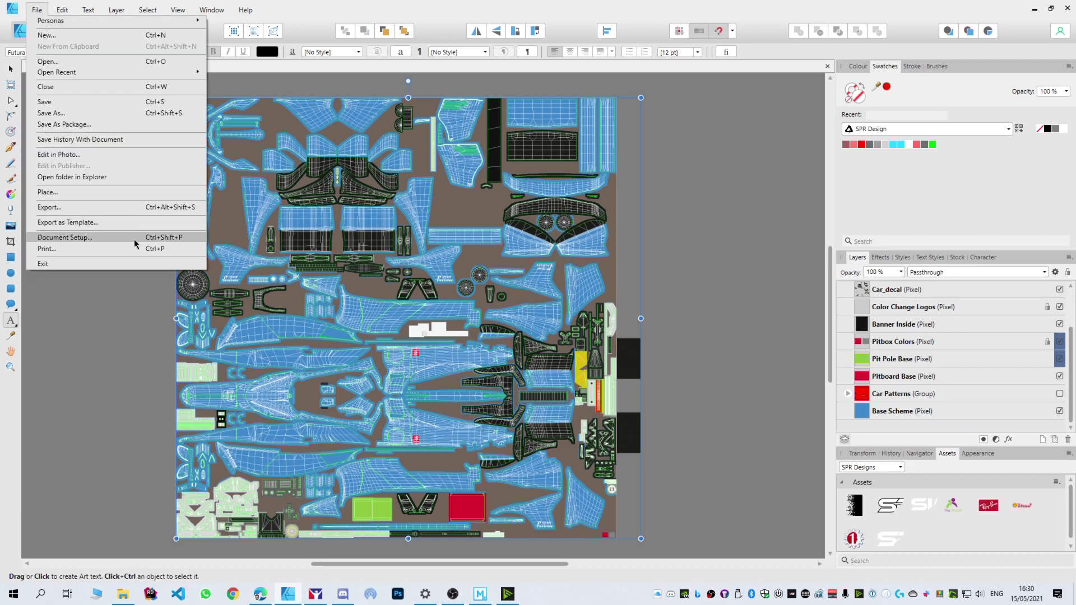
- Export the template as TGA into the Documents\iRacing\paint\dallarair18 folder
left_click(58, 210)
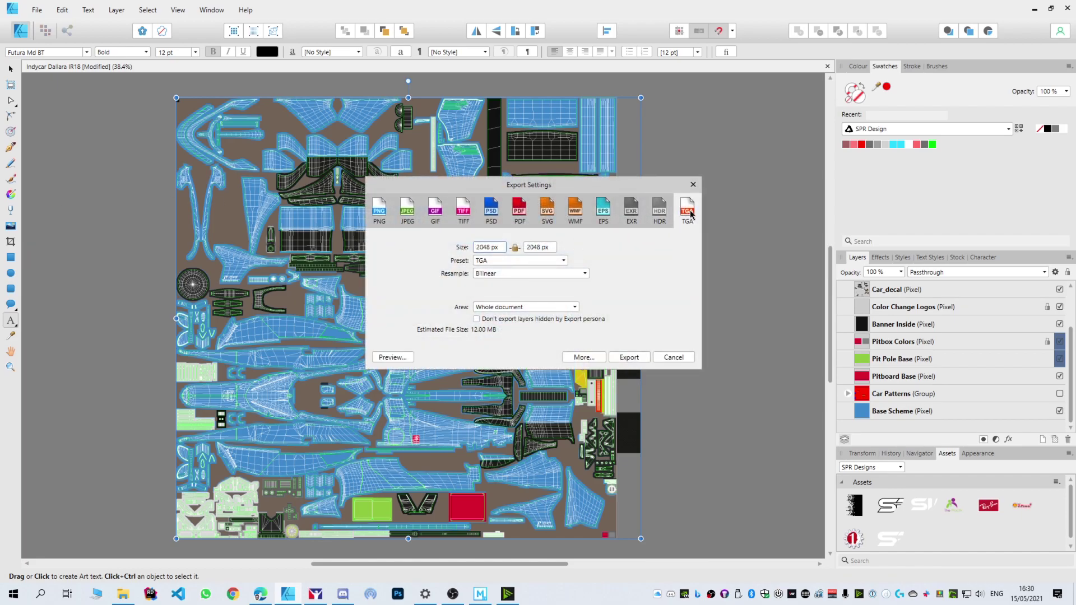
left_click(625, 357)
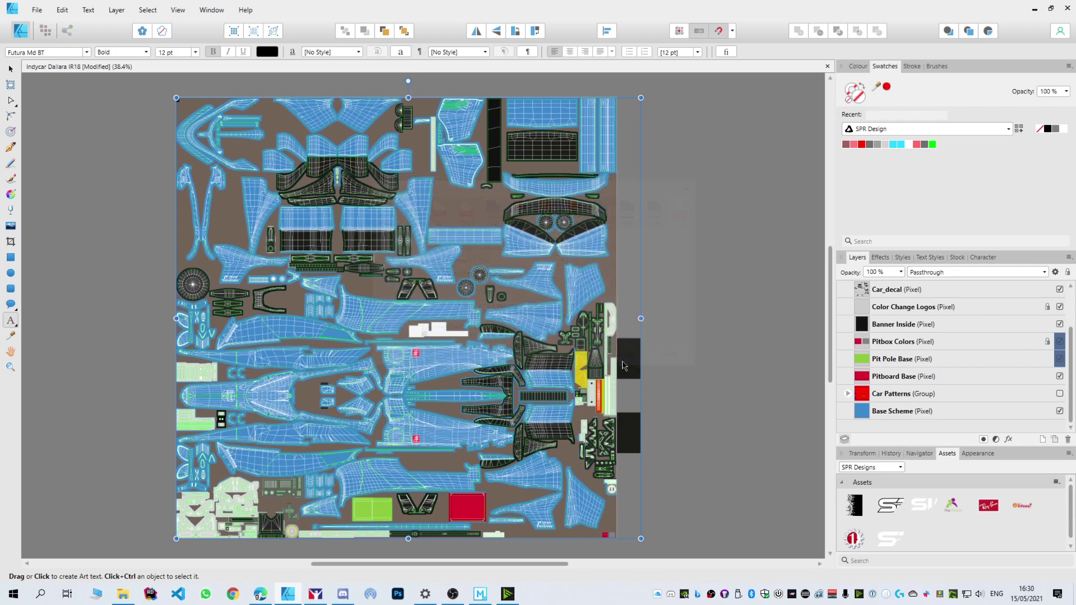
left_click(219, 26)
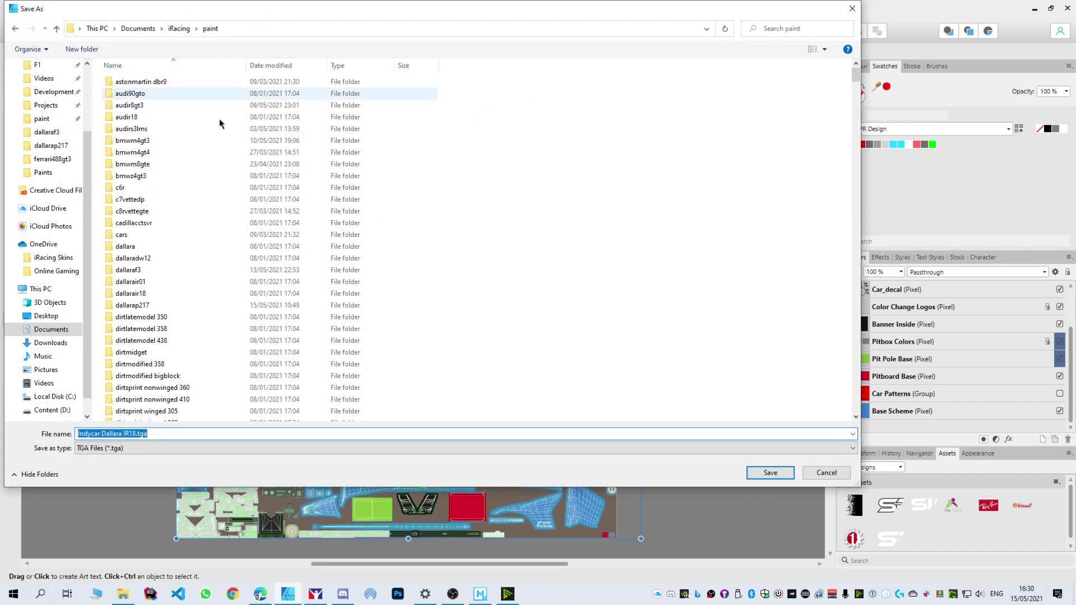
scroll(168, 359, "down", 1)
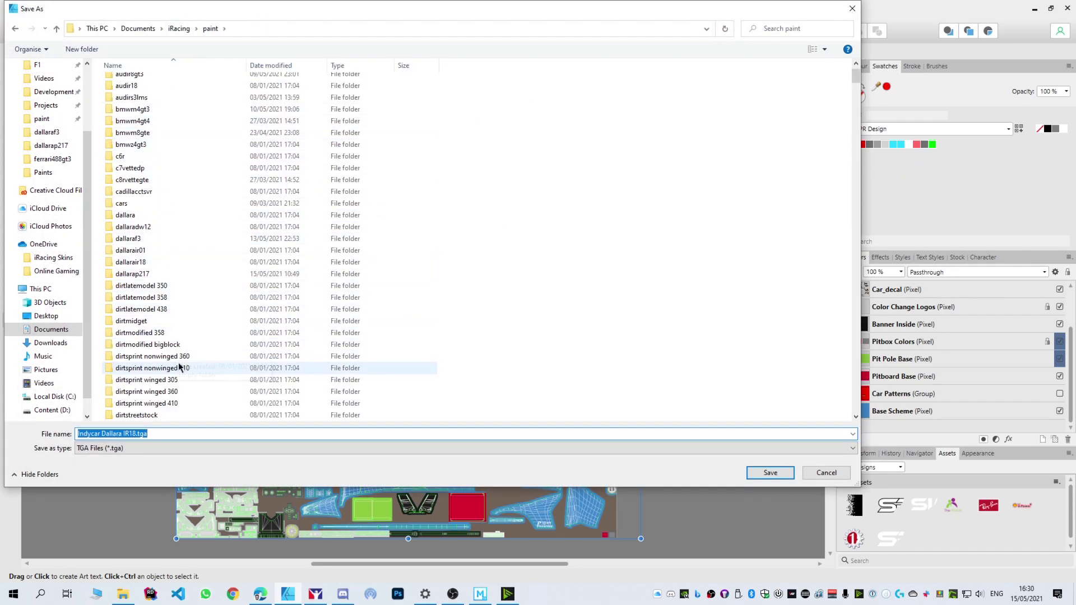
double_click(139, 261)
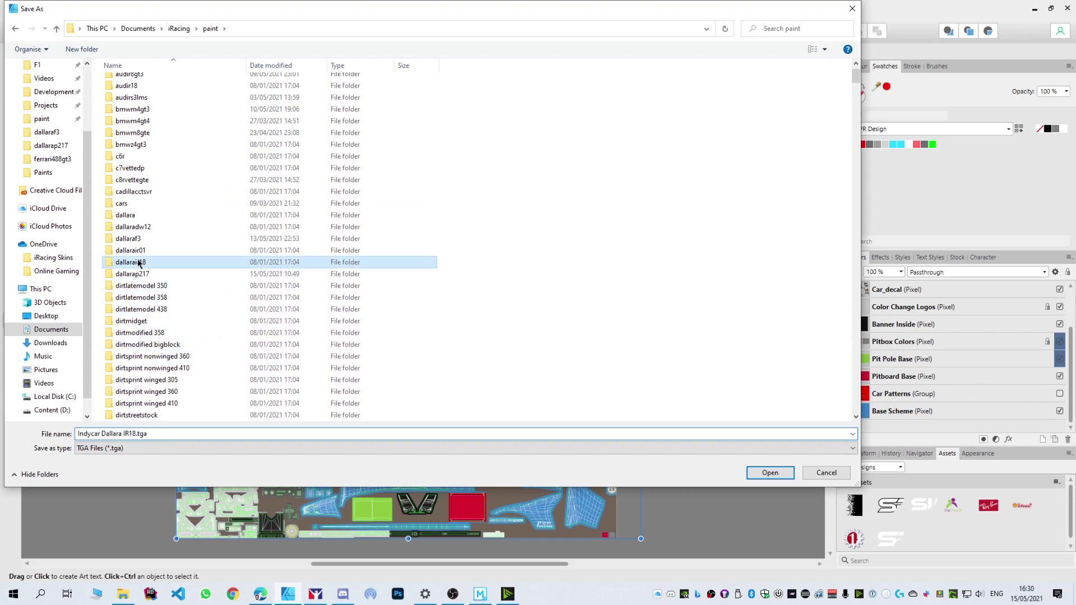
- Name the TGA car_ followed by the member ID and save it
left_click(135, 433)
left_click(135, 434)
key("ctrl+shift+Left")
key("ctrl+shift+Left")
key("ctrl+shift+Left")
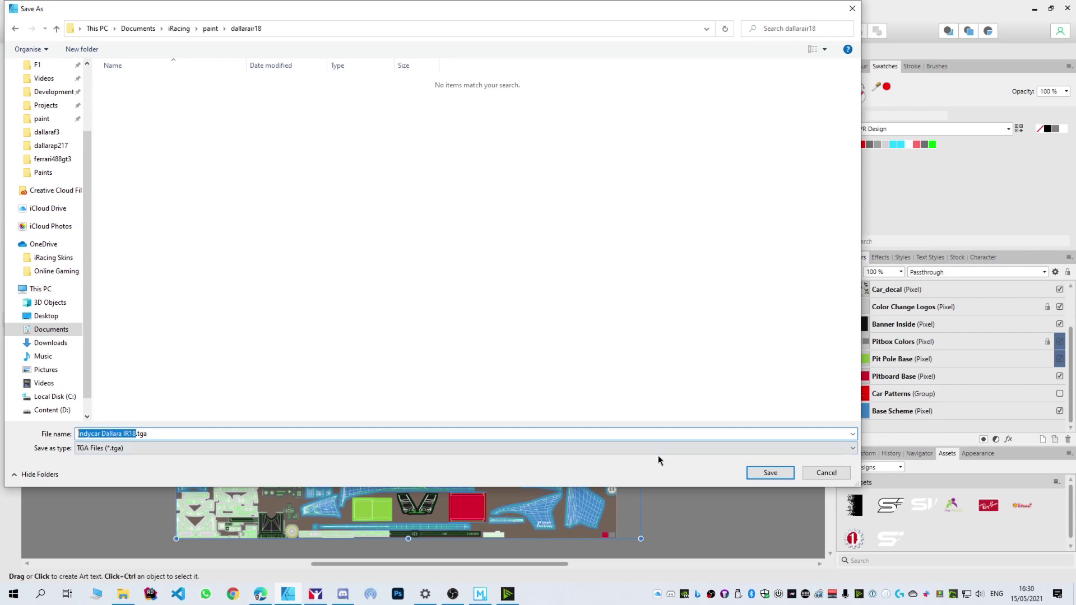
type("car_")
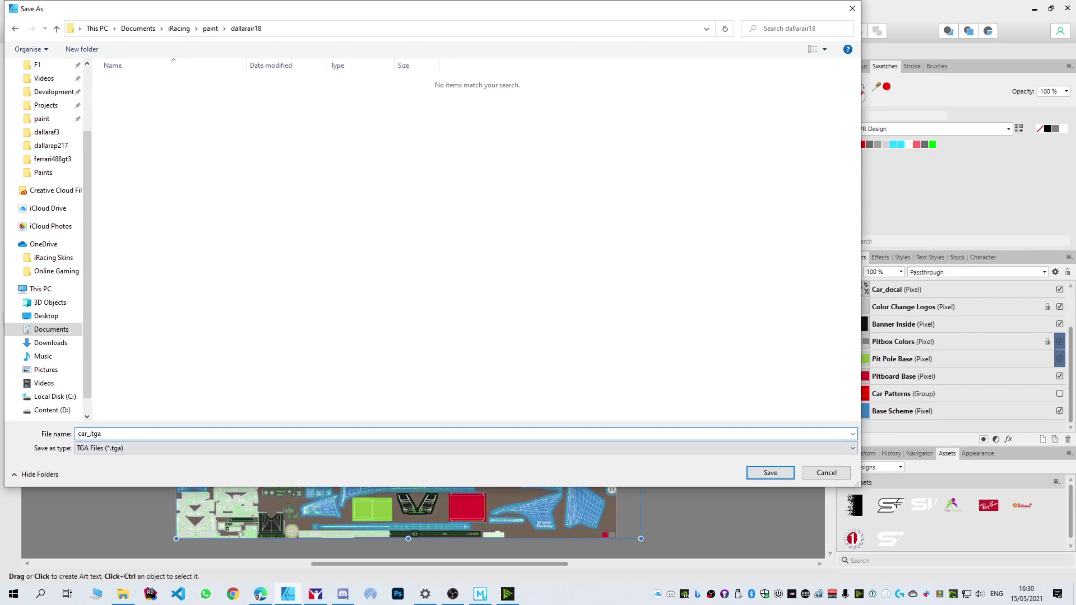
type("380291")
key("Return")
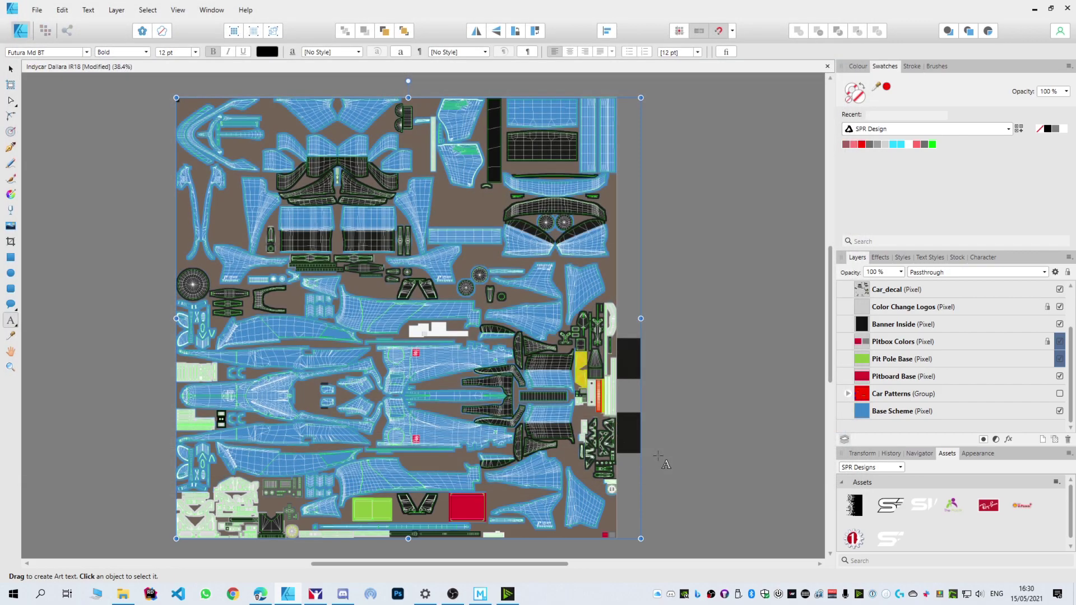
- Inspect the blue wireframe texture on the iRacing car from top, front and side
key("alt+Tab")
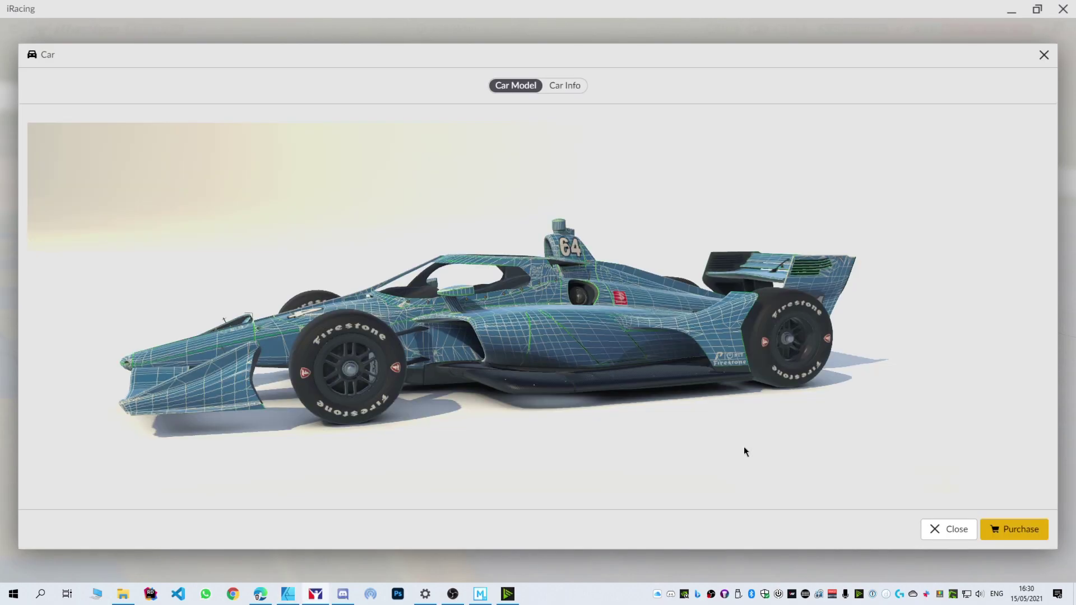
left_click_drag(379, 343, 431, 341)
left_click_drag(548, 342, 484, 332)
left_click_drag(529, 294, 670, 326)
key("alt+Tab")
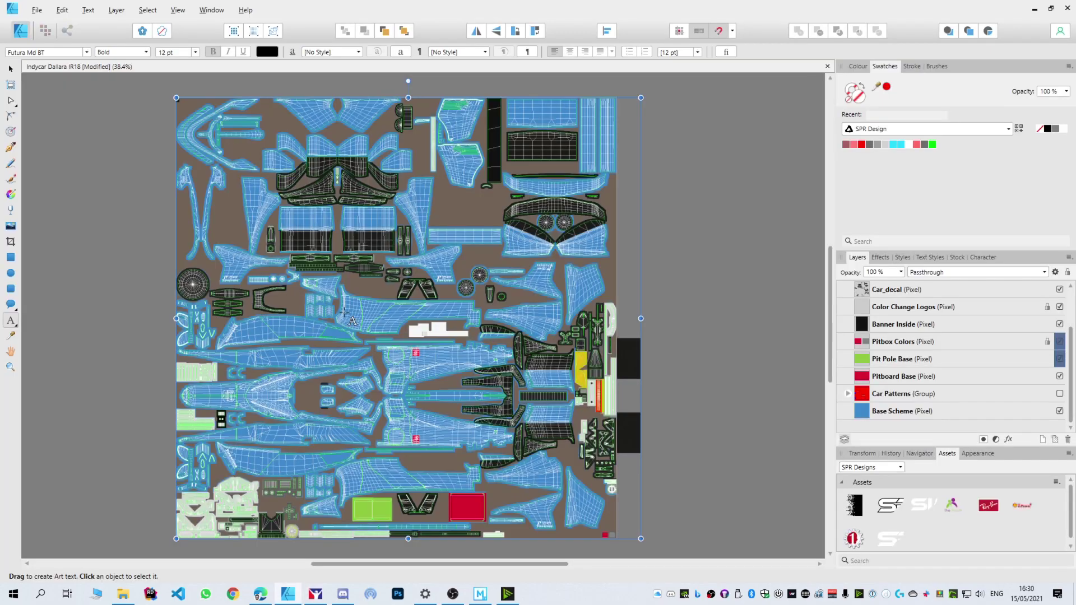
- Re-export the template as TGA, choosing the existing car_ file to overwrite
left_click(36, 10)
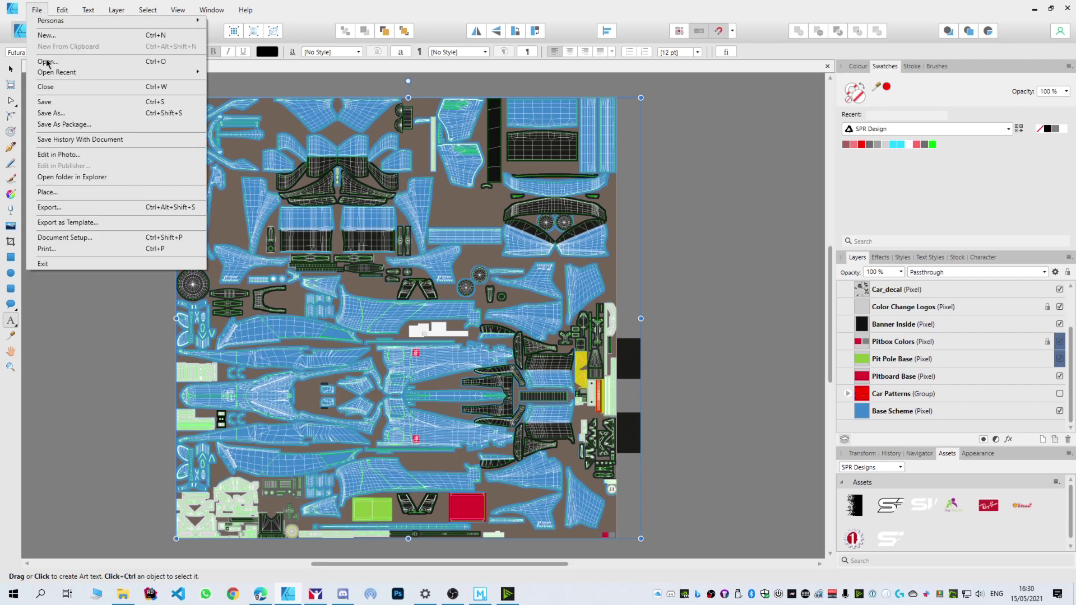
left_click(56, 209)
left_click(629, 358)
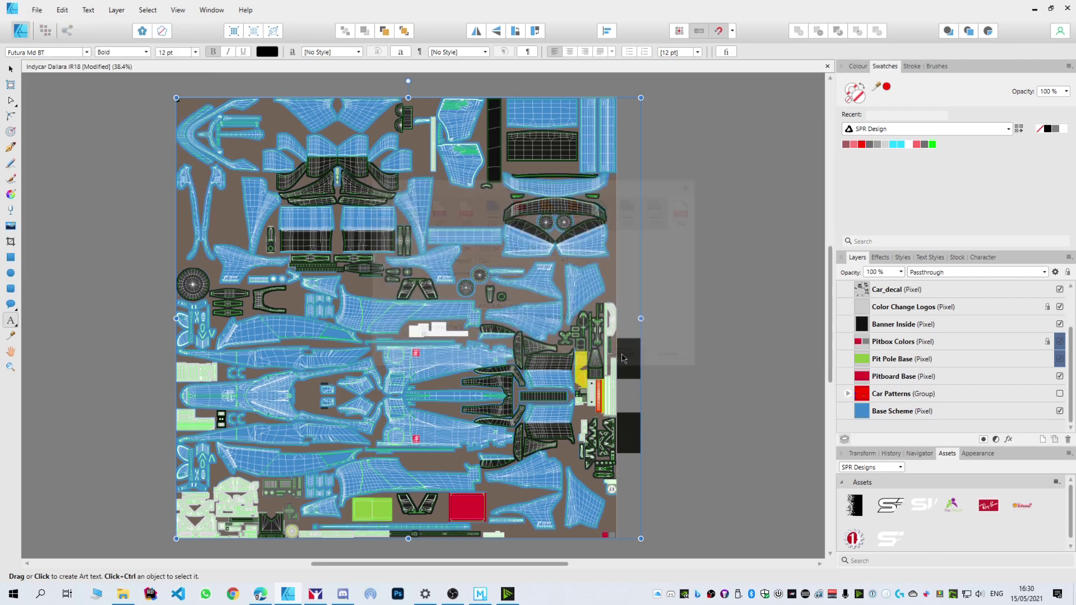
double_click(131, 93)
- Replace the old TGA, then cover the template with a bright green rectangle above Base Scheme
left_click(593, 339)
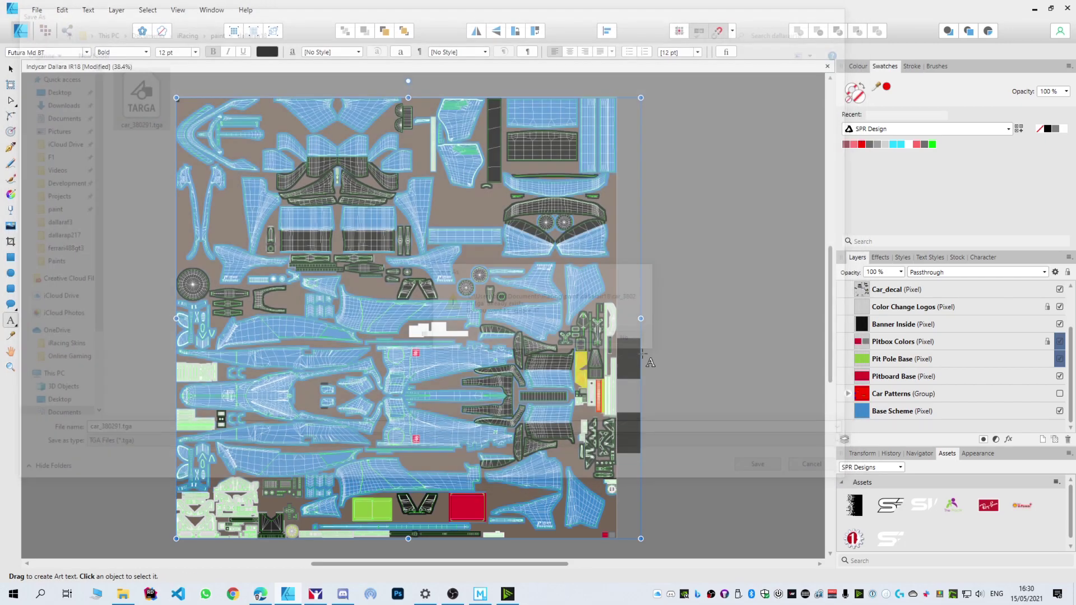
left_click(866, 412)
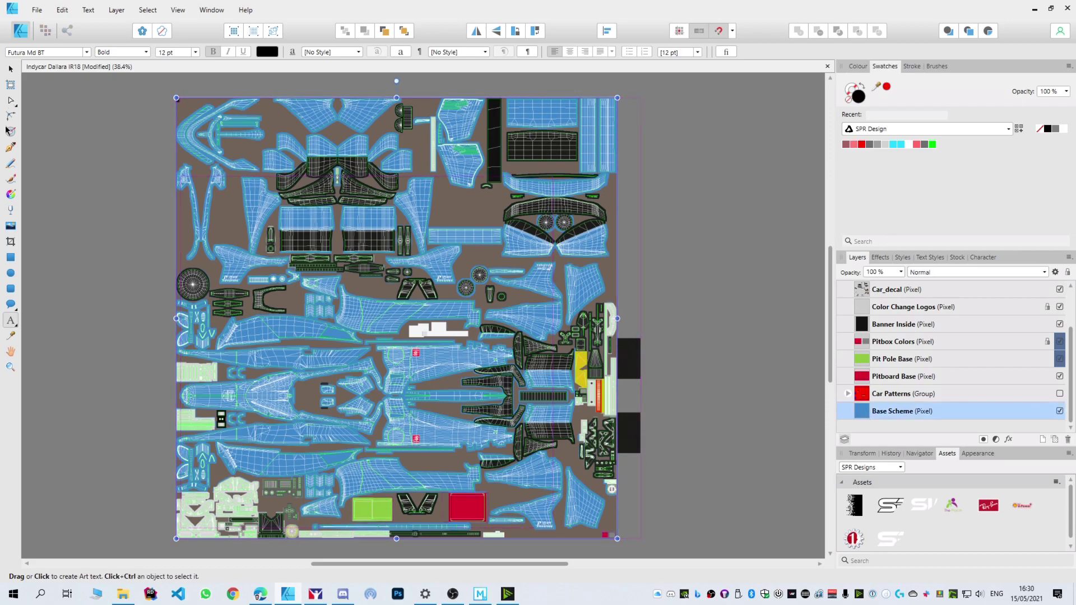
left_click(10, 258)
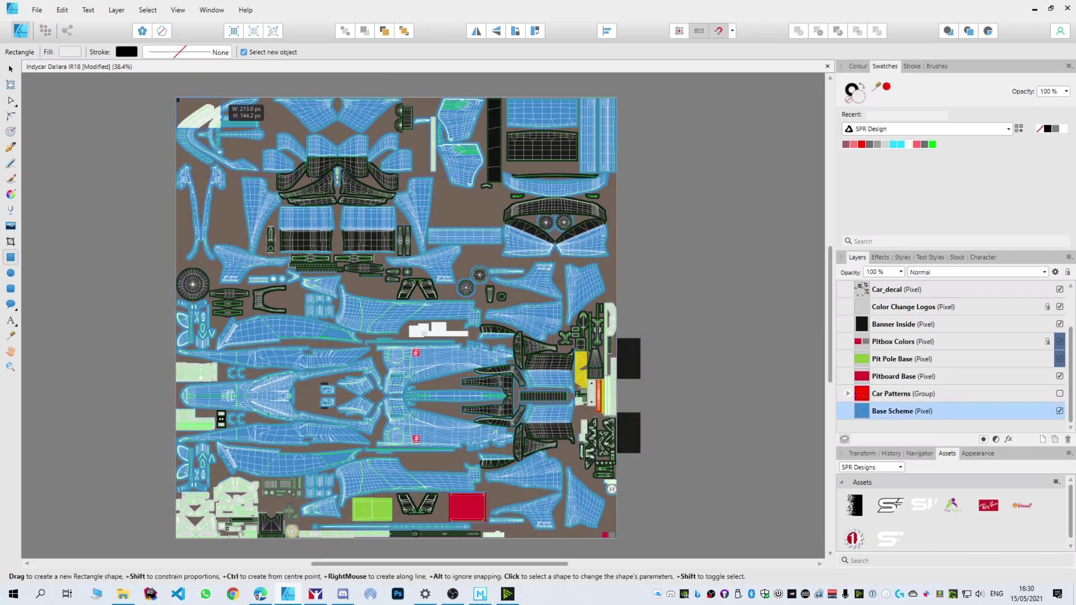
left_click_drag(571, 512, 617, 539)
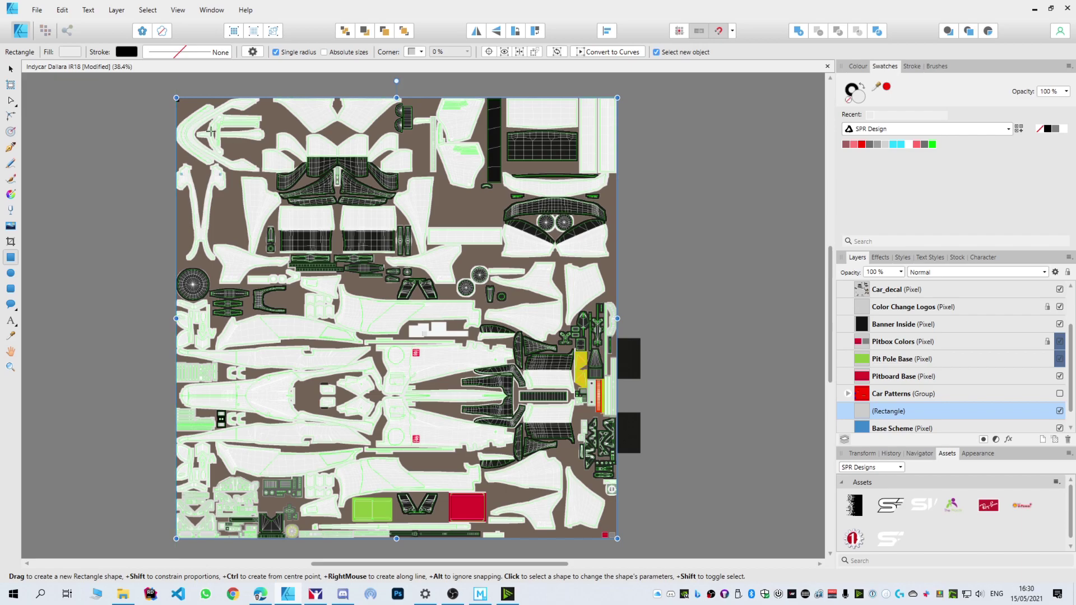
left_click(933, 145)
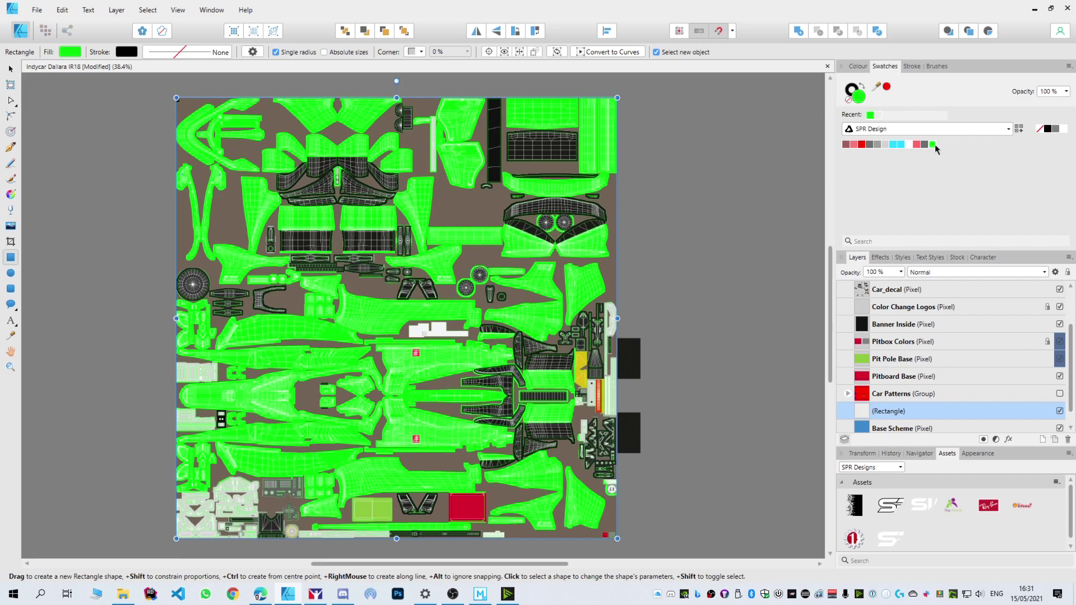
- Re-export the green template over the car TGA and view the green car from behind in iRacing
key("ctrl+alt+shift+s")
left_click(624, 356)
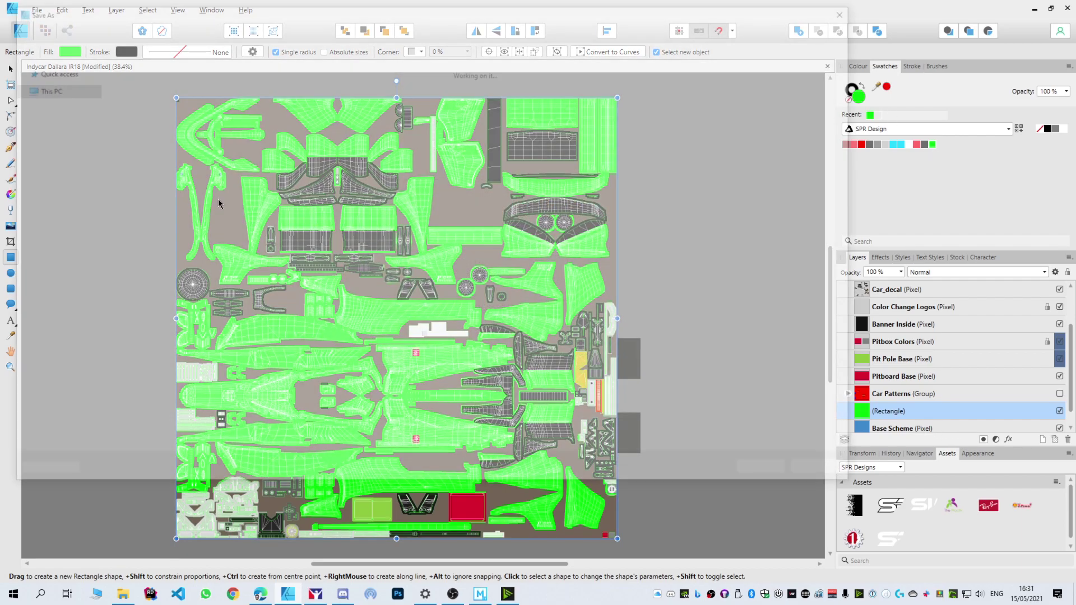
left_click(132, 95)
key("Return")
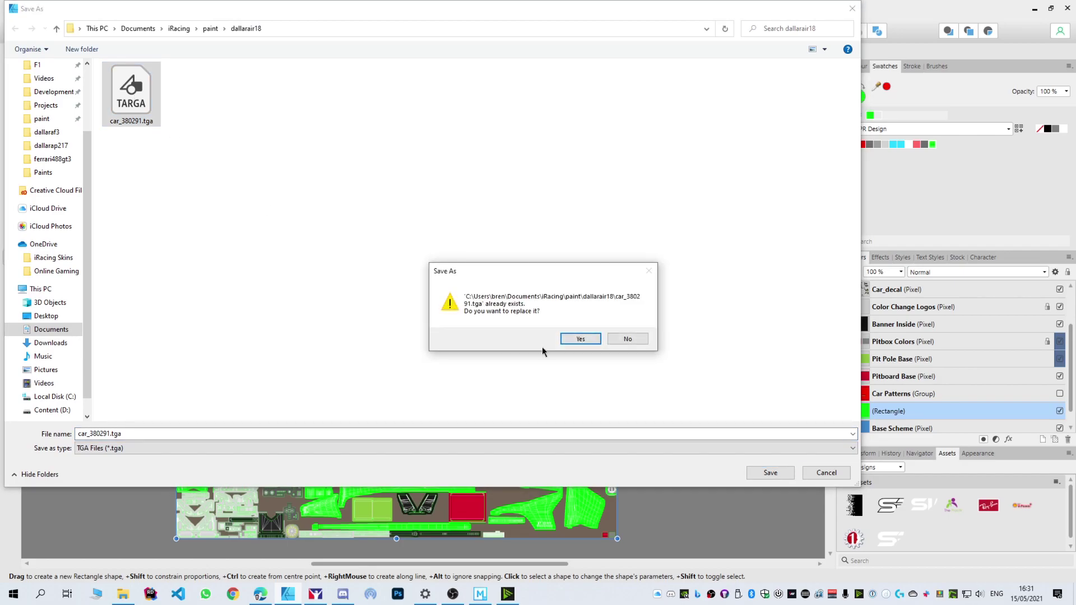
left_click(571, 340)
key("alt+Tab")
left_click_drag(456, 380, 605, 300)
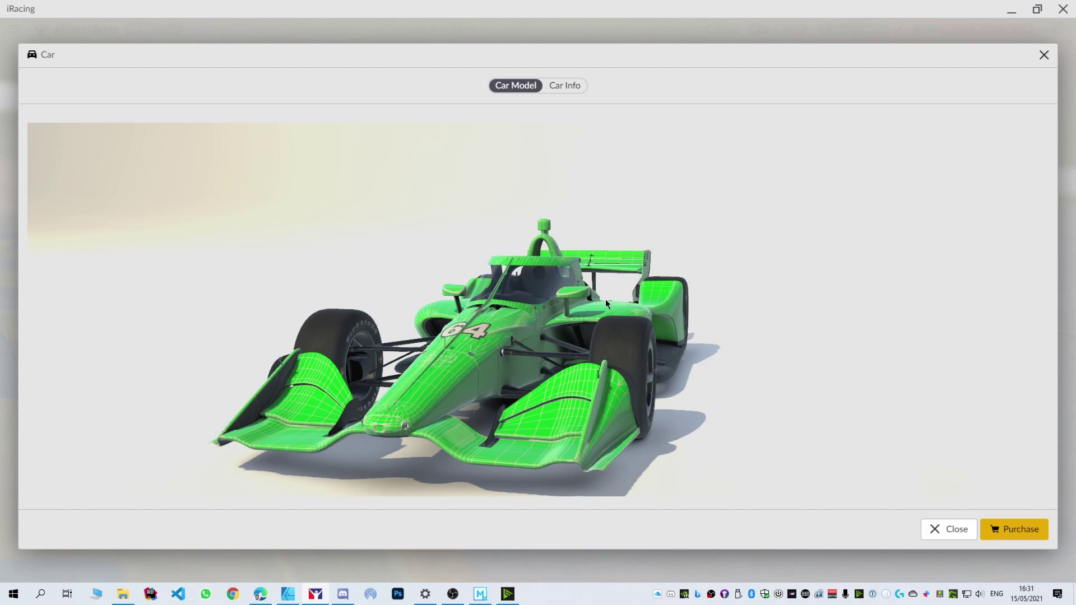
- Turn the green IR18 to a side view in iRacing, then return to Affinity Designer
left_click_drag(501, 360, 611, 316)
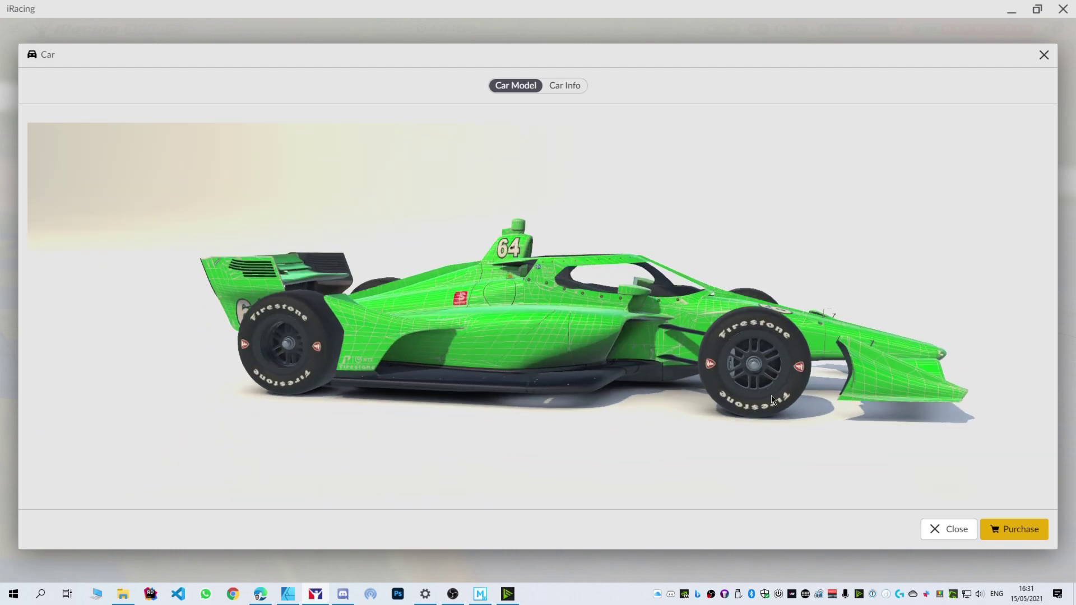
key("alt+Tab")
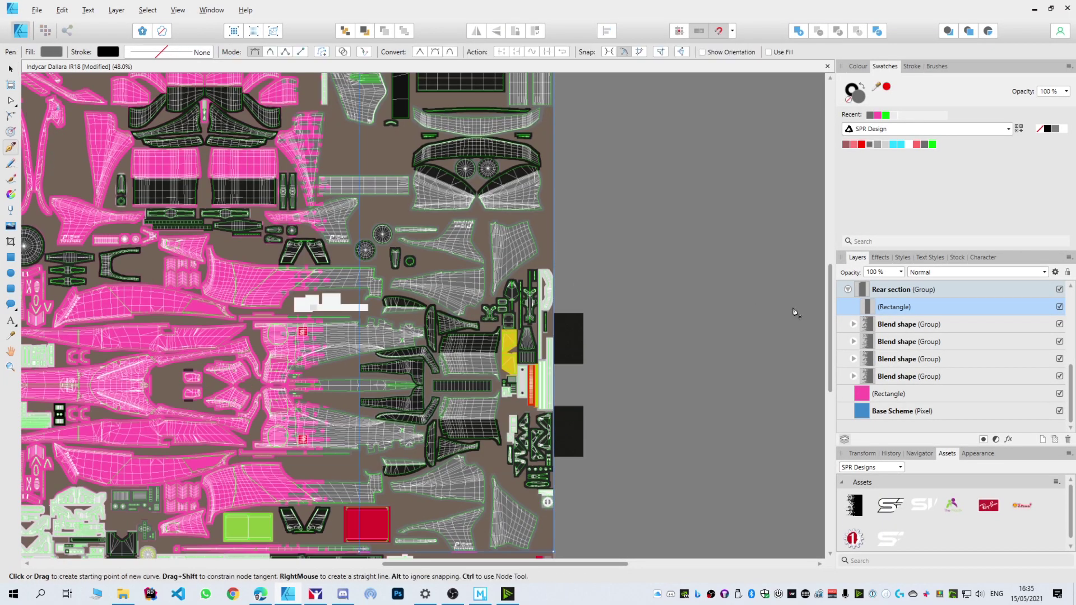
- Draw a six-node Pen curve on the template
left_click(217, 236)
left_click(225, 251)
left_click(254, 260)
left_click(278, 264)
left_click(345, 263)
left_click(326, 236)
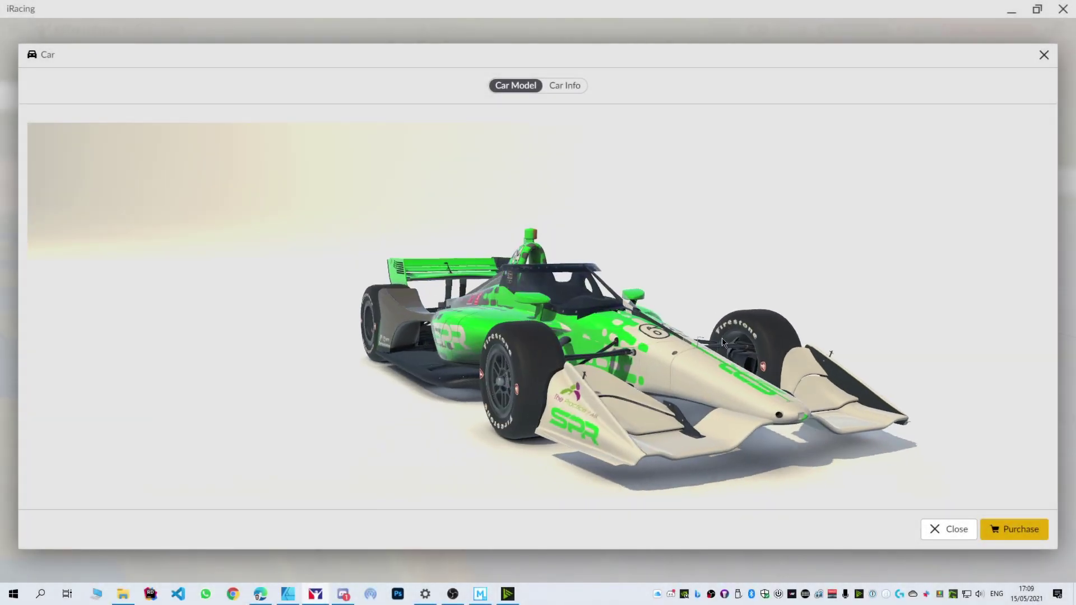
- View the finished green, grey and white SPR number 64 livery from side and front angles
left_click_drag(728, 337, 548, 220)
left_click_drag(610, 350, 537, 347)
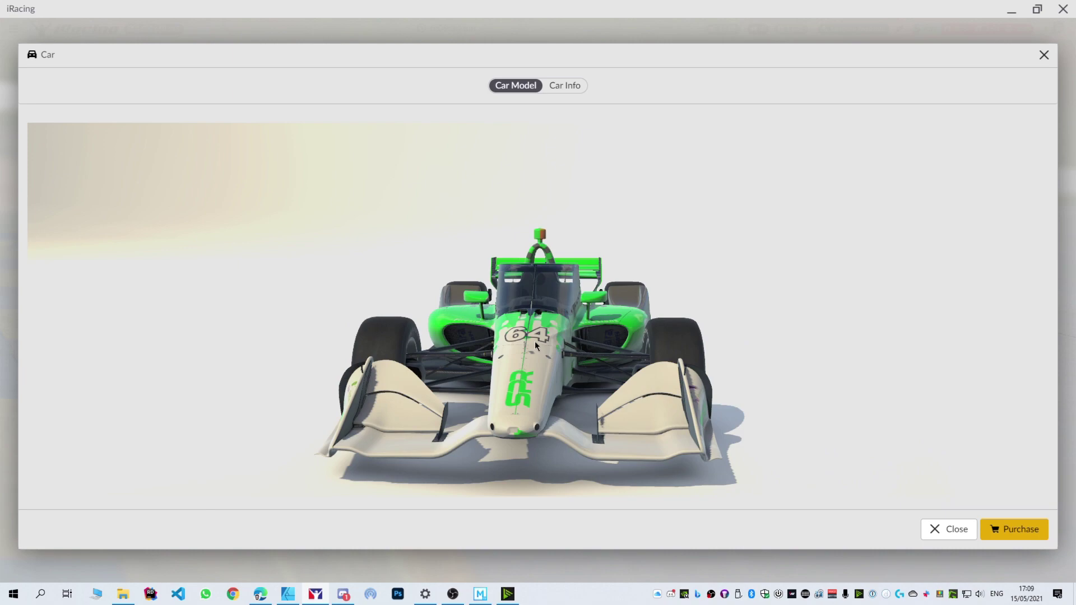
left_click_drag(591, 419, 581, 412)
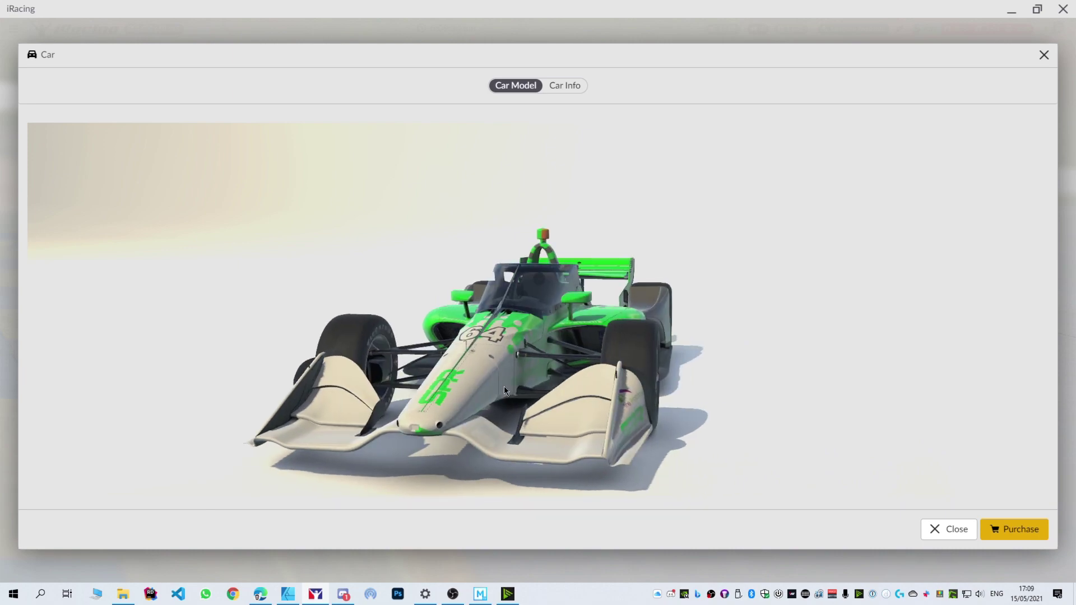
left_click_drag(505, 391, 410, 384)
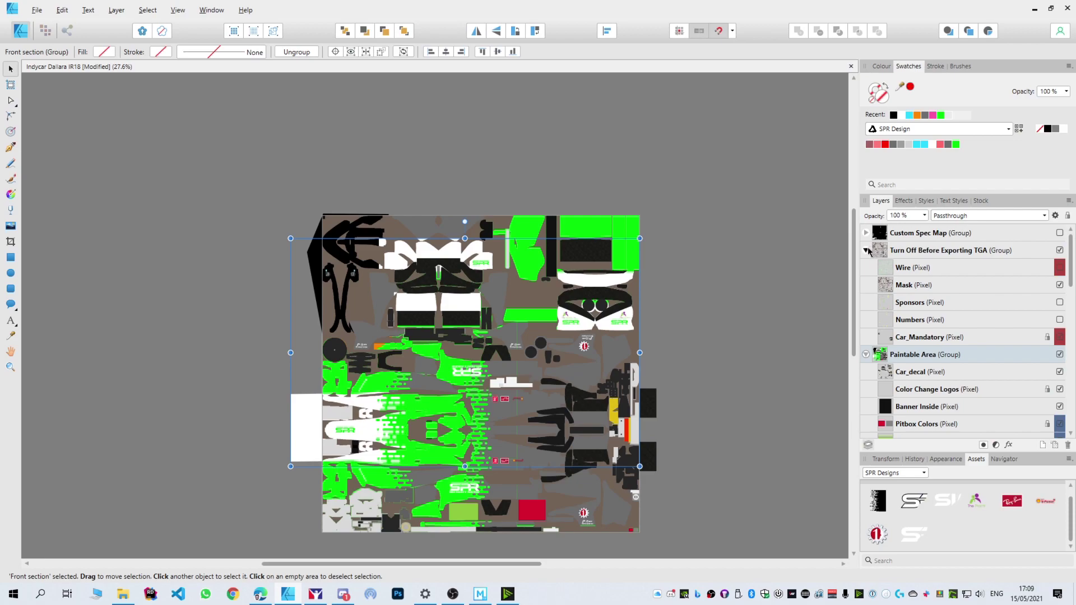
- Collapse the other groups, then show and expand the Custom Spec Map group above Red Channel Metallic
left_click(866, 250)
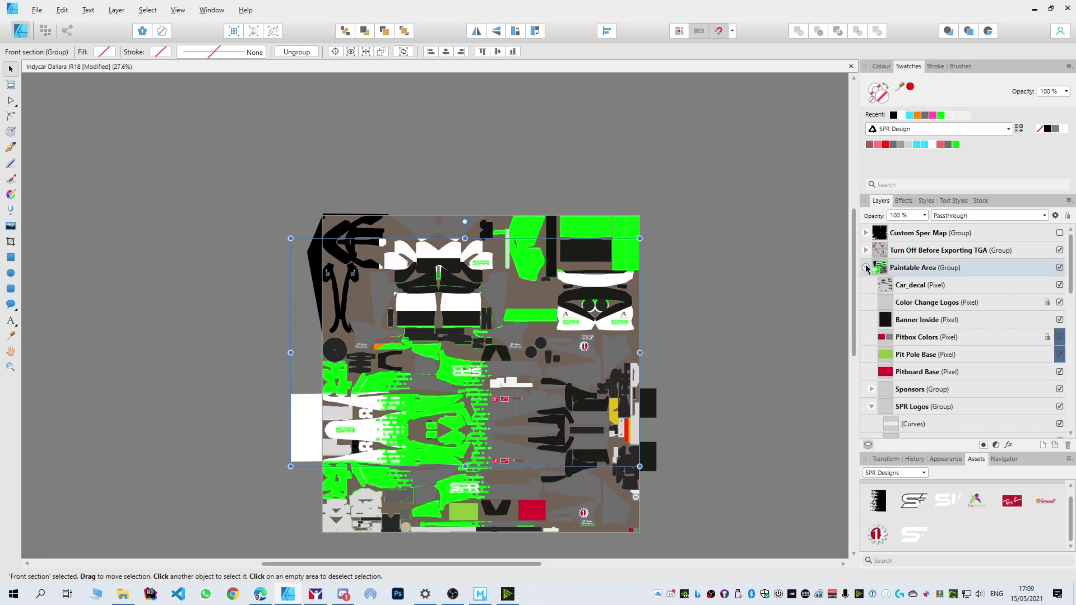
left_click(866, 268)
left_click(1060, 232)
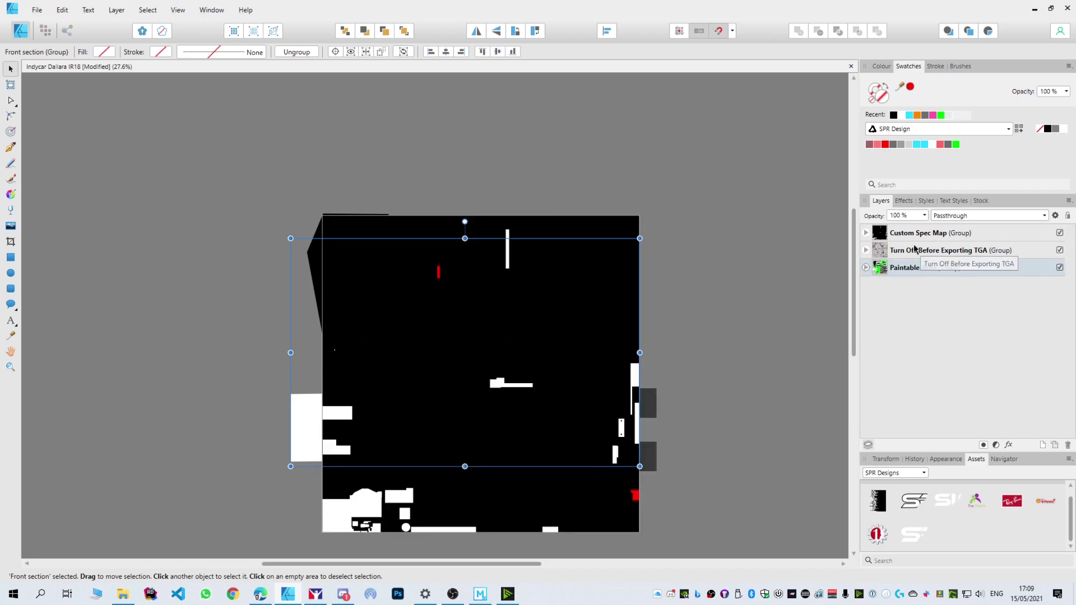
left_click(926, 234)
left_click(866, 231)
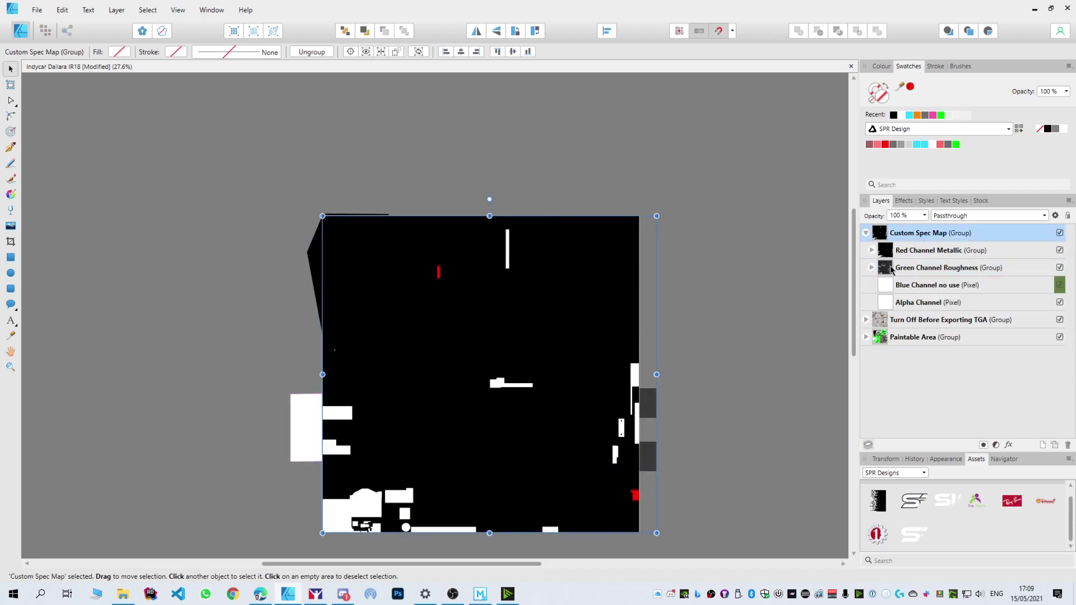
left_click(896, 254)
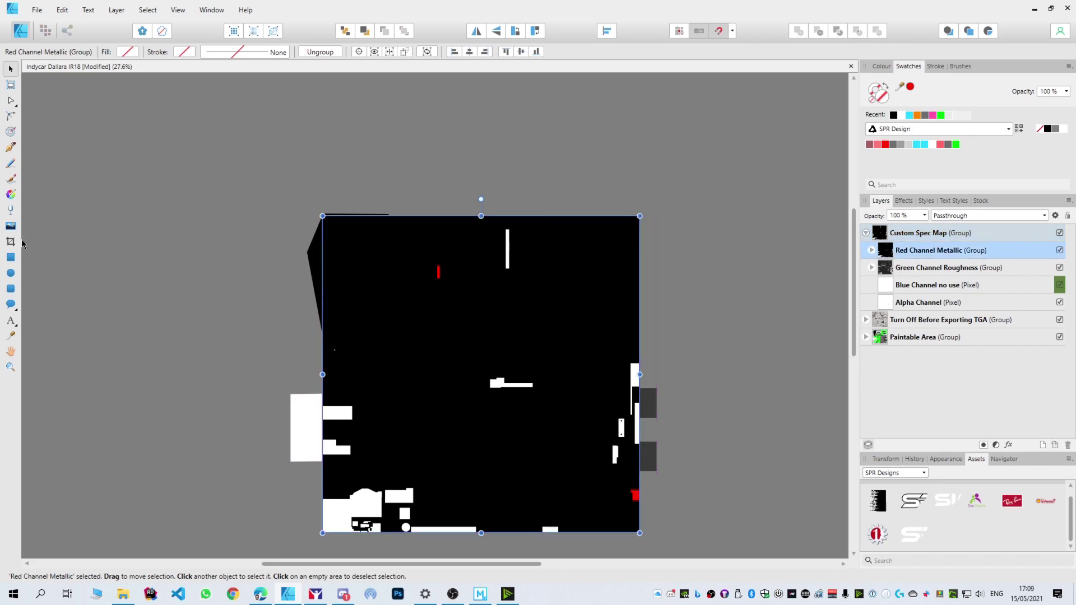
- Draw a rectangle covering the whole texture and fill it pink
left_click(10, 258)
left_click_drag(313, 216, 639, 533)
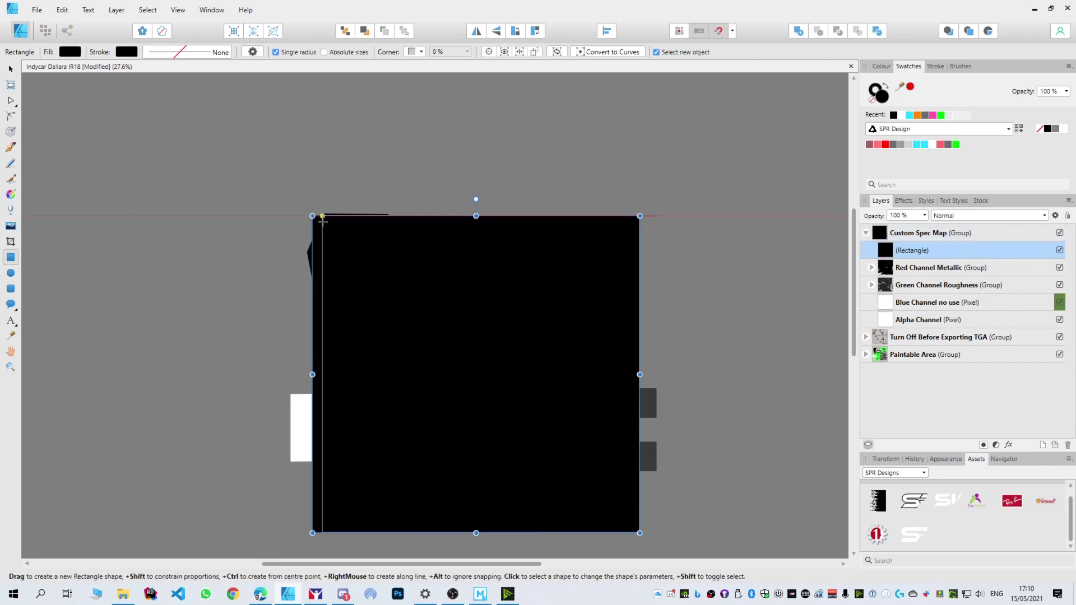
left_click_drag(313, 216, 321, 216)
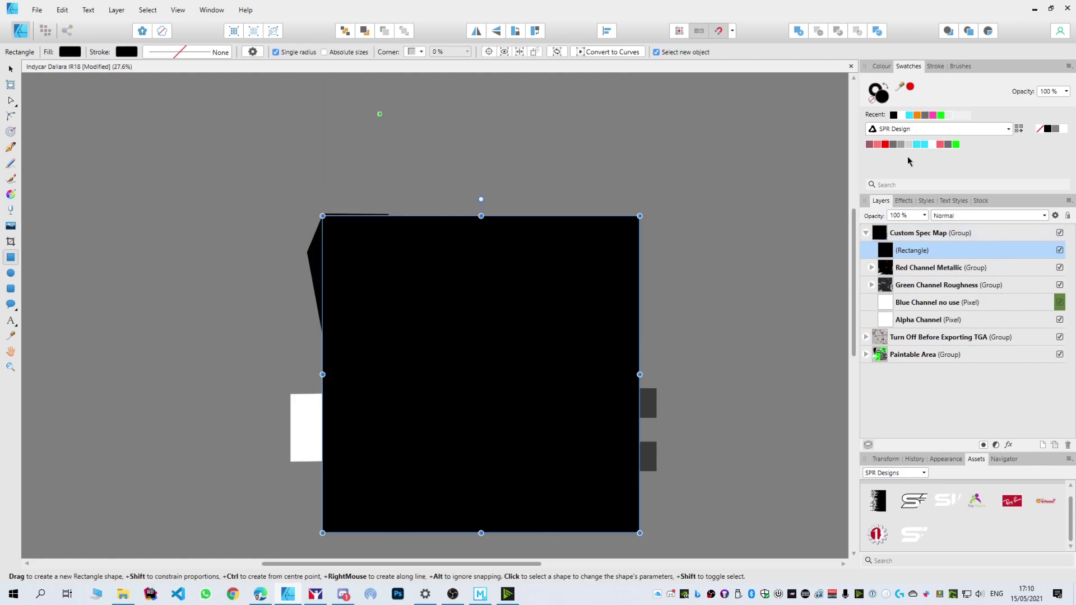
left_click(876, 145)
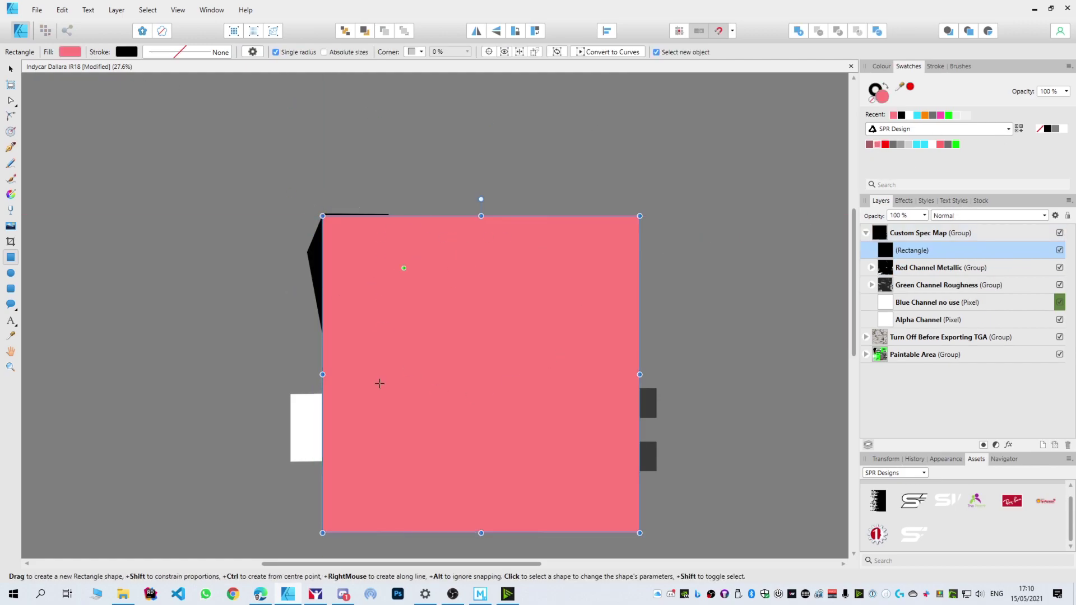
- Export the spec map as TGA named car_spec_380291.tga into the dallarair18 folder
key("ctrl+alt+shift+w")
key("Return")
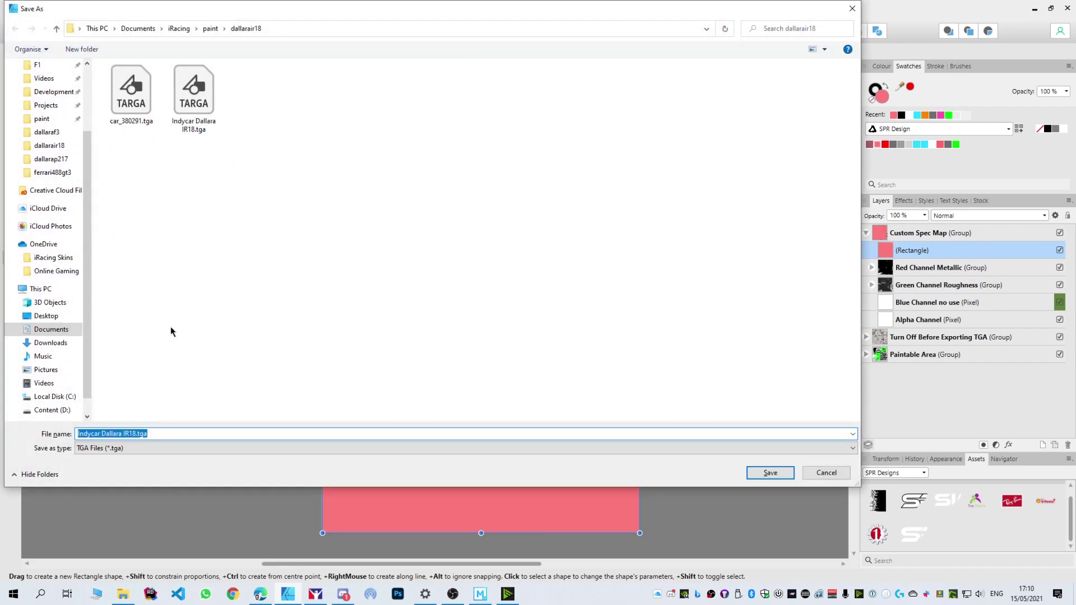
left_click(122, 111)
left_click(92, 432)
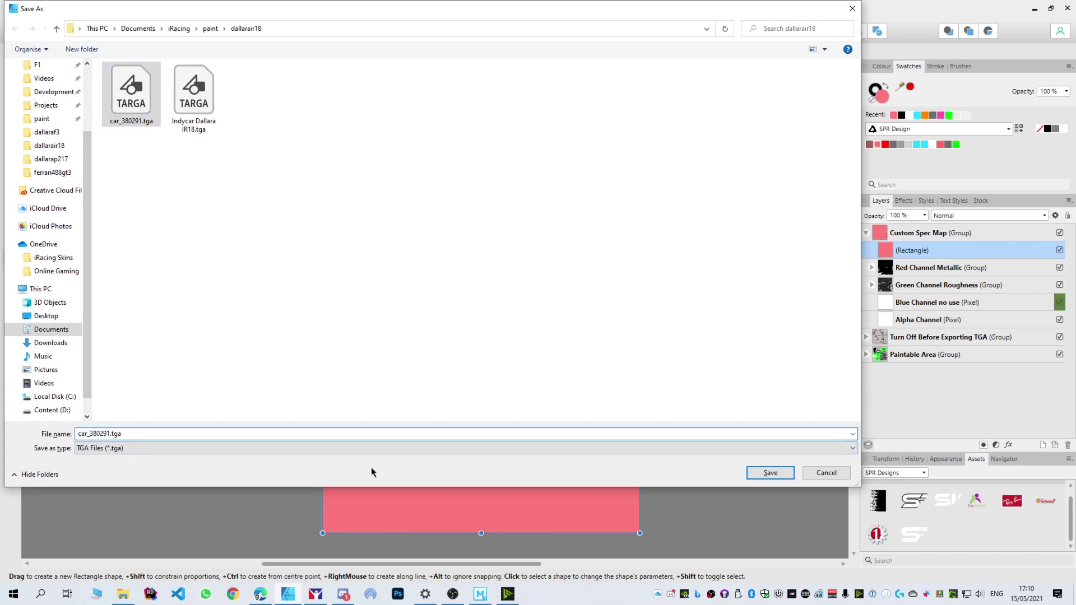
type("spec_")
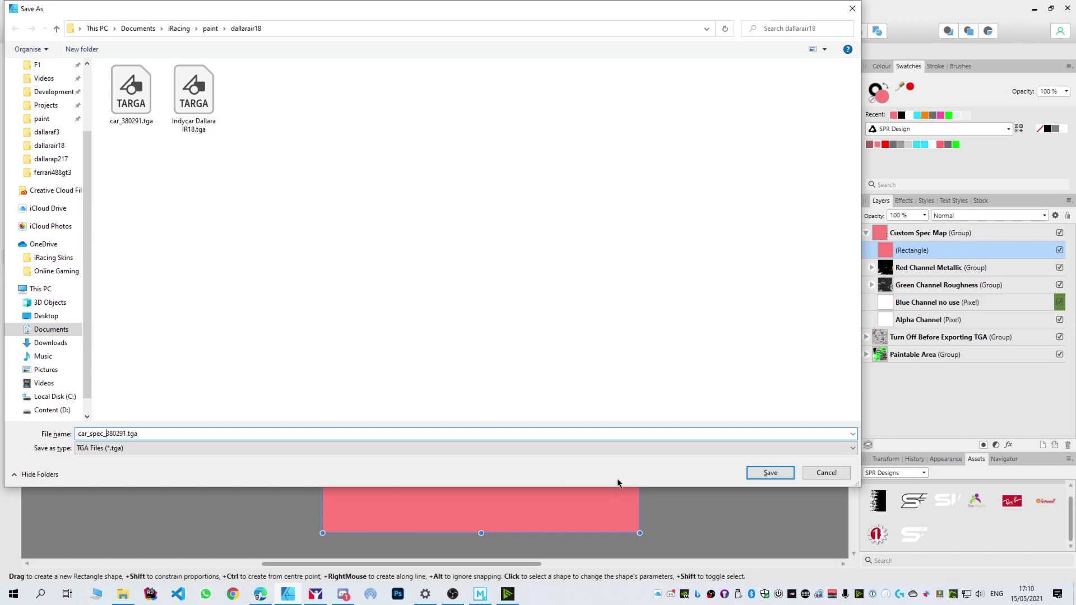
left_click(770, 473)
key("alt+Tab")
key("alt+Tab")
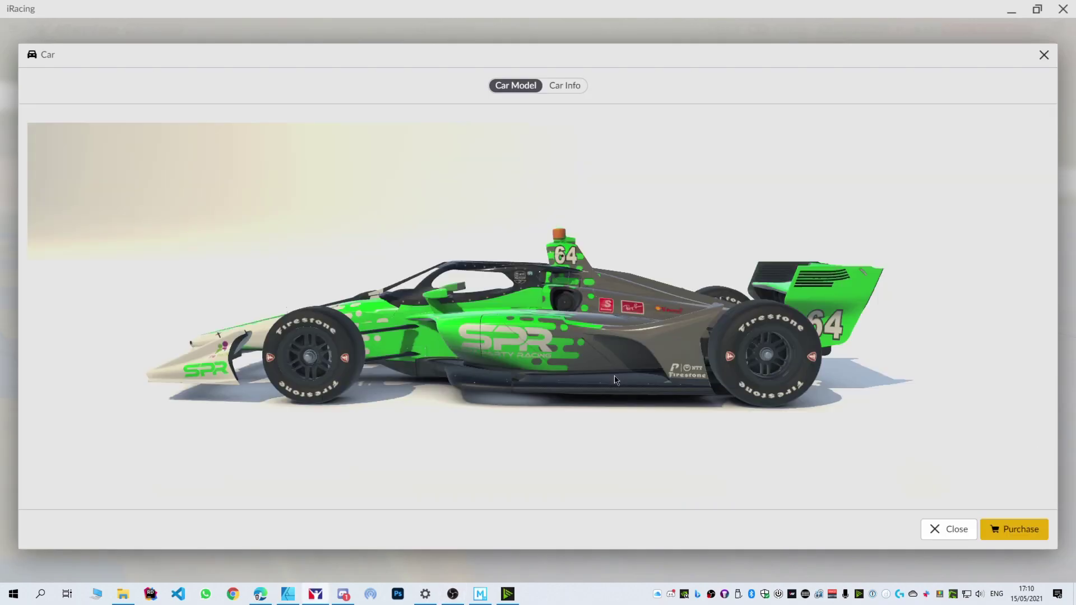
- Orbit the IR18 preview from above, the side and front three-quarter to inspect the glossy spec-mapped livery
left_click_drag(427, 374, 234, 382)
left_click_drag(179, 310, 386, 362)
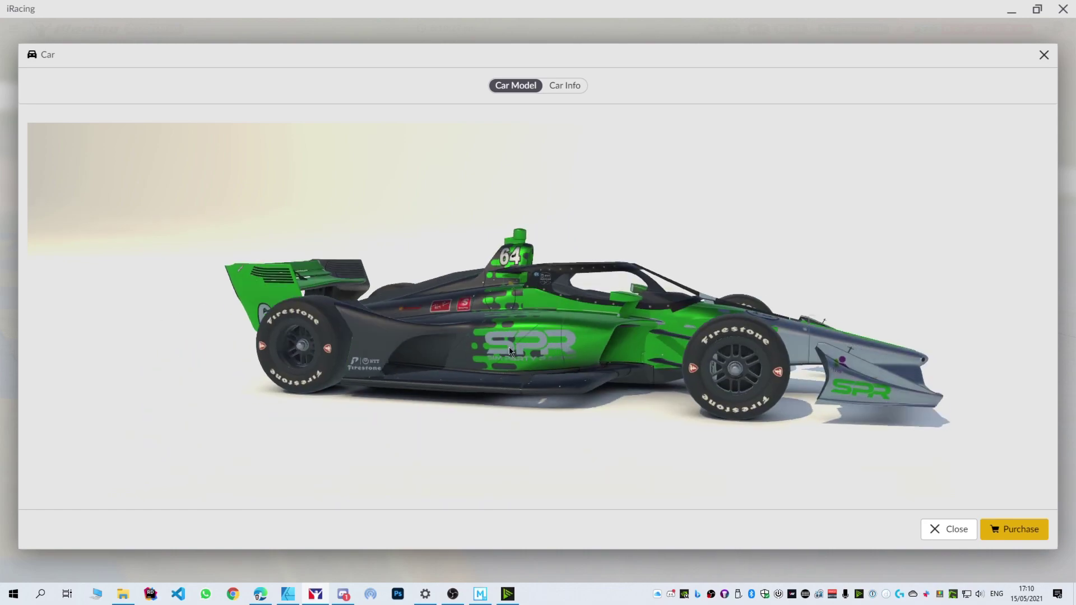
left_click_drag(500, 354, 550, 339)
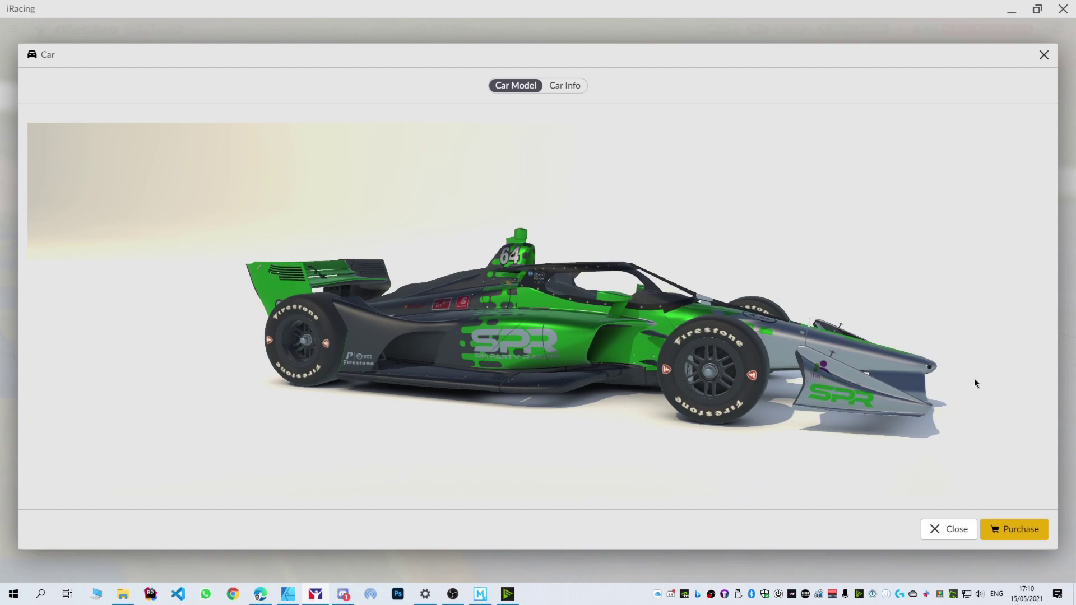
left_click_drag(378, 370, 474, 332)
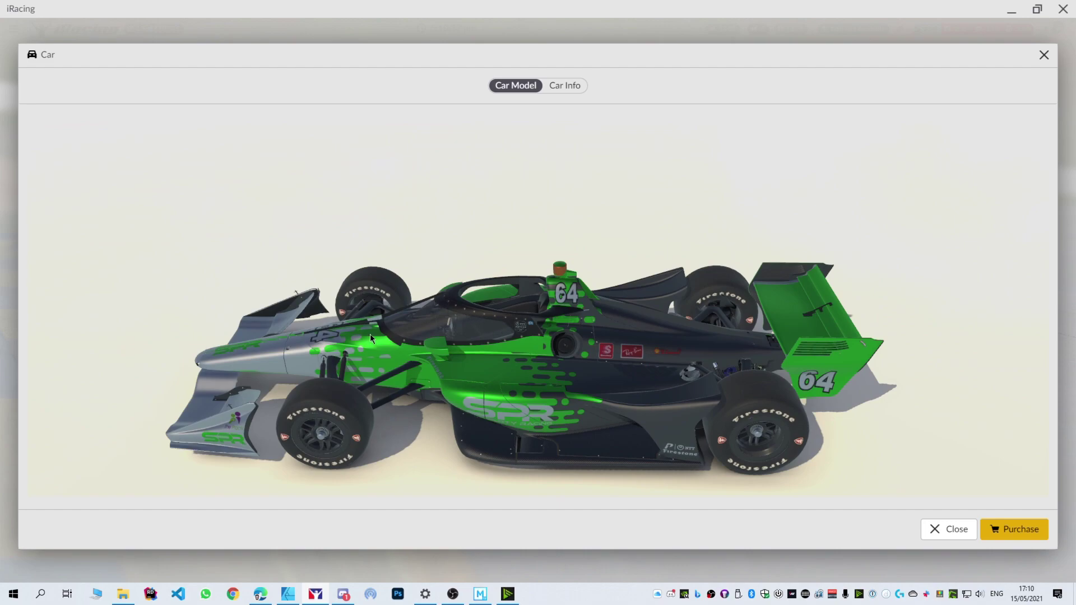
left_click_drag(571, 395, 563, 310)
key("alt+Tab")
key("alt+Tab")
key("alt+Tab")
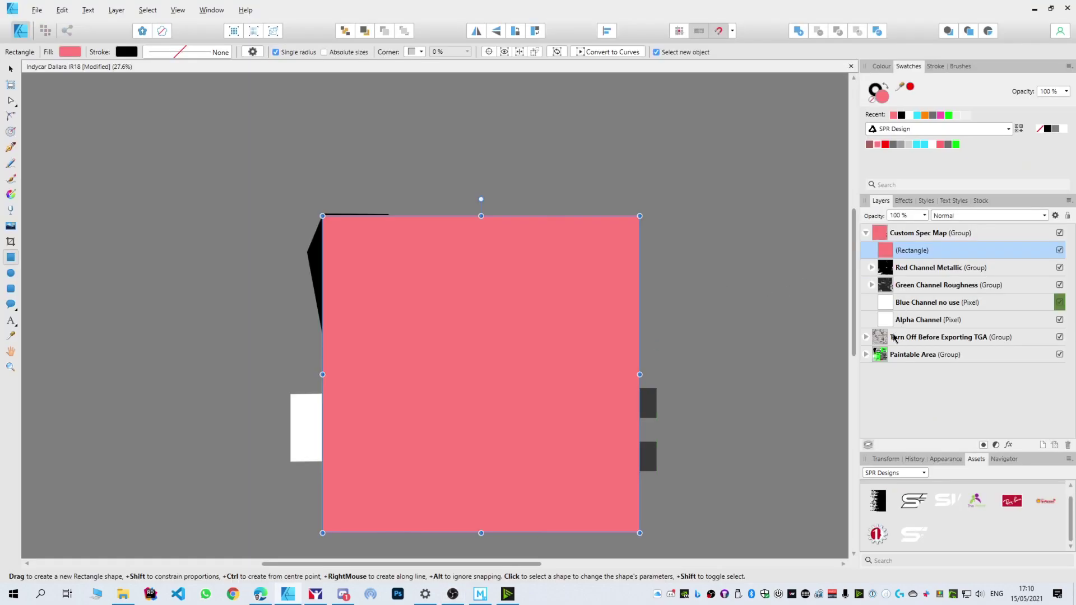
- Delete the orange ellipse from the Rear section group in Paintable Area
left_click(866, 357)
scroll(920, 402, "down", 6)
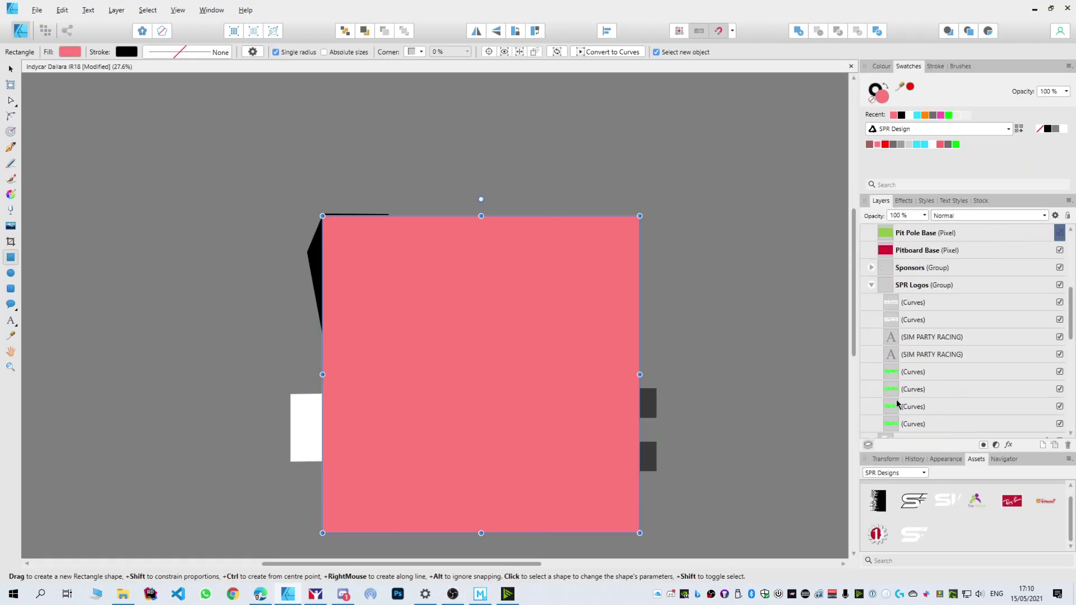
scroll(897, 400, "down", 2)
left_click(897, 320)
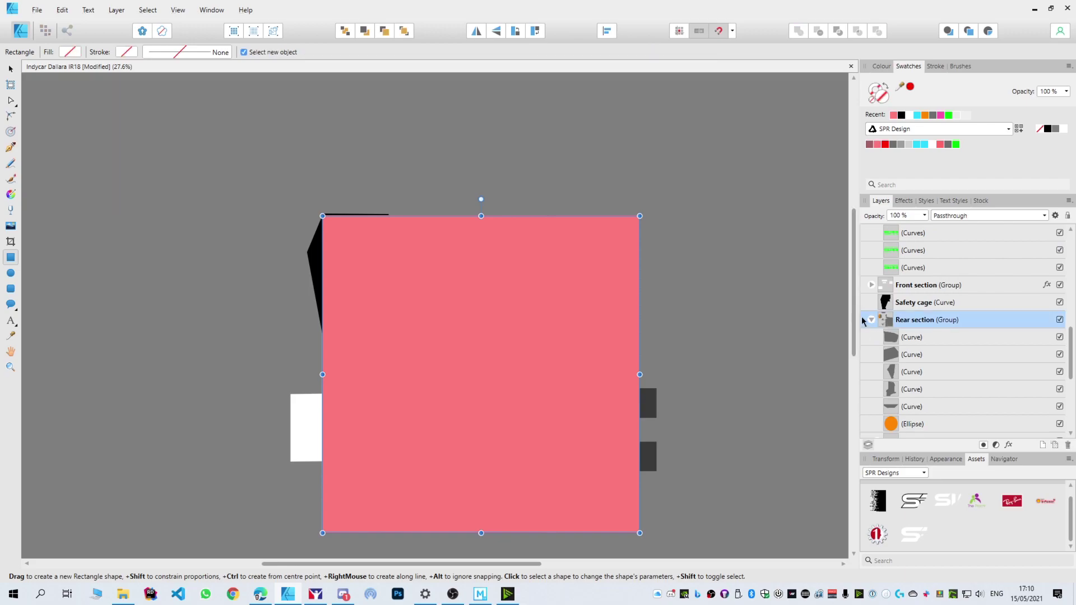
left_click(887, 424)
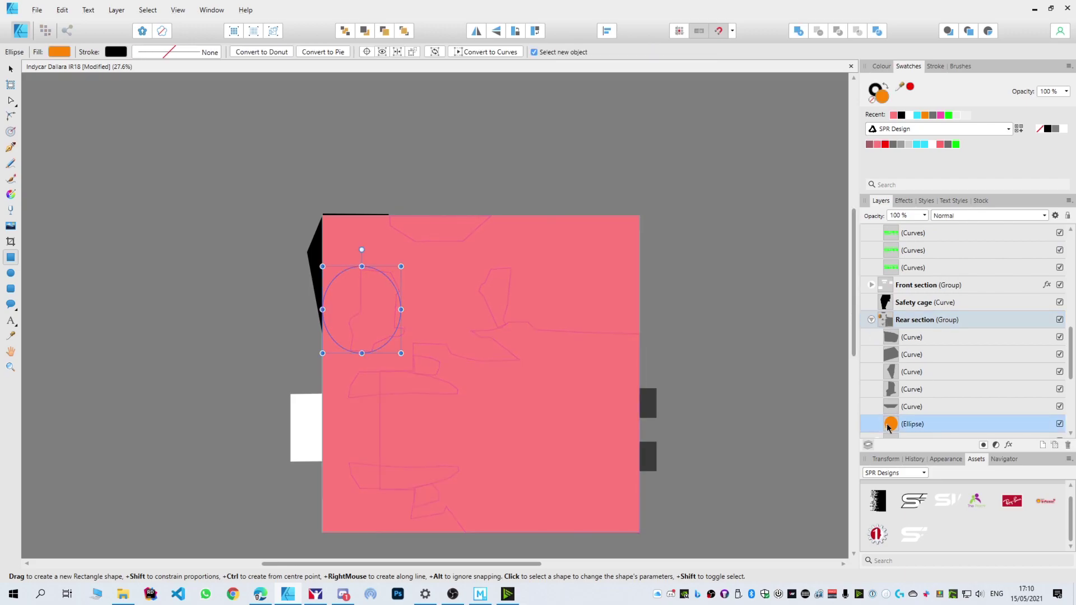
key("Delete")
- Paste a copy of Rear section into Custom Spec Map above the pink rectangle
left_click(887, 322)
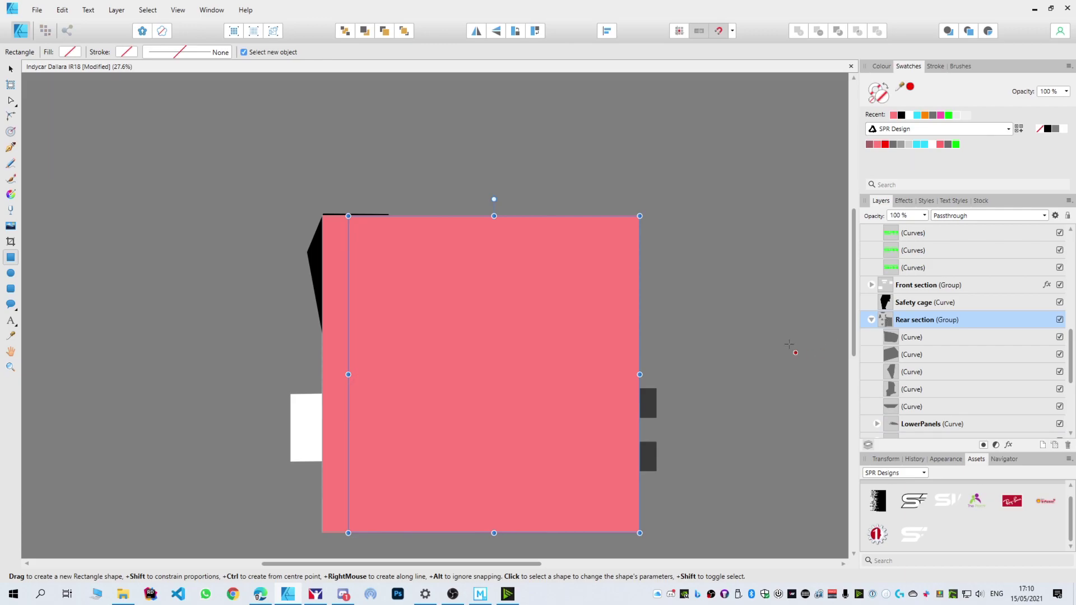
scroll(899, 251, "up", 5)
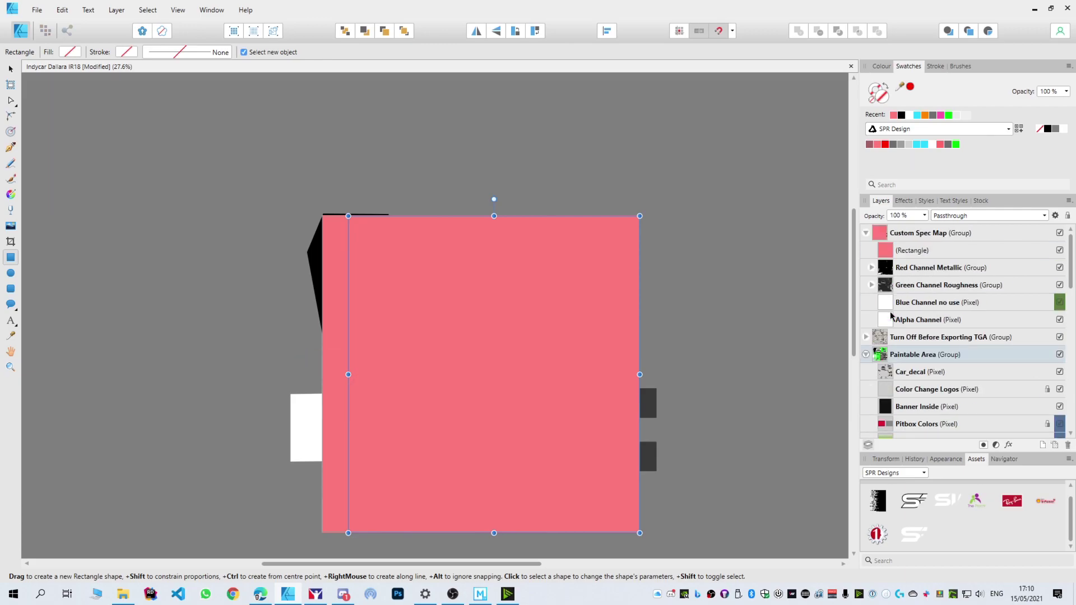
left_click(891, 253)
key("ctrl+v")
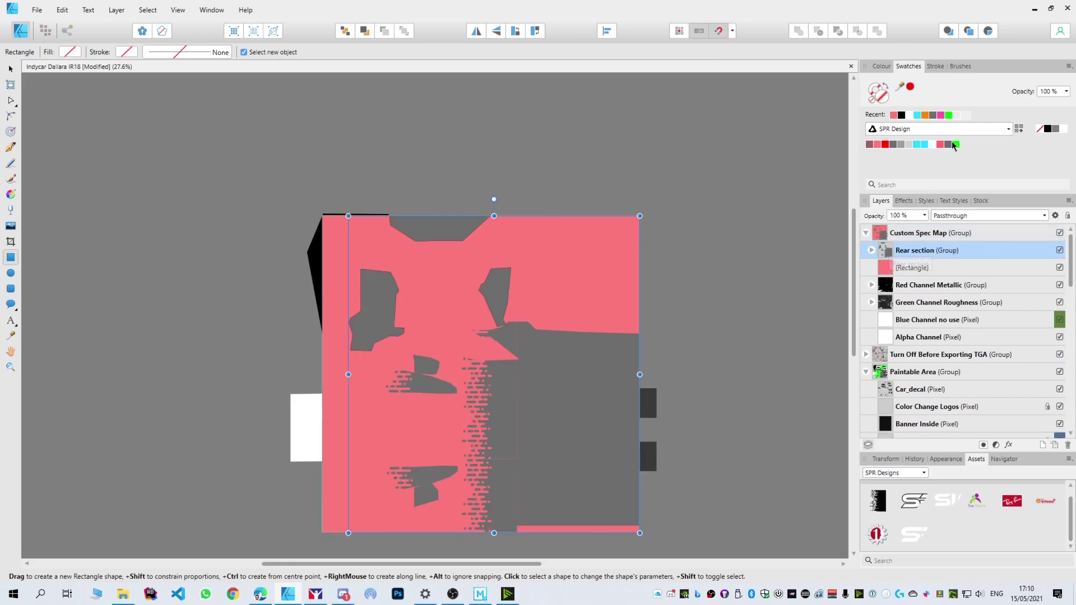
left_click(1009, 445)
- Give the Rear section copy a Colour Overlay using pink sampled from the swatches
left_click(390, 273)
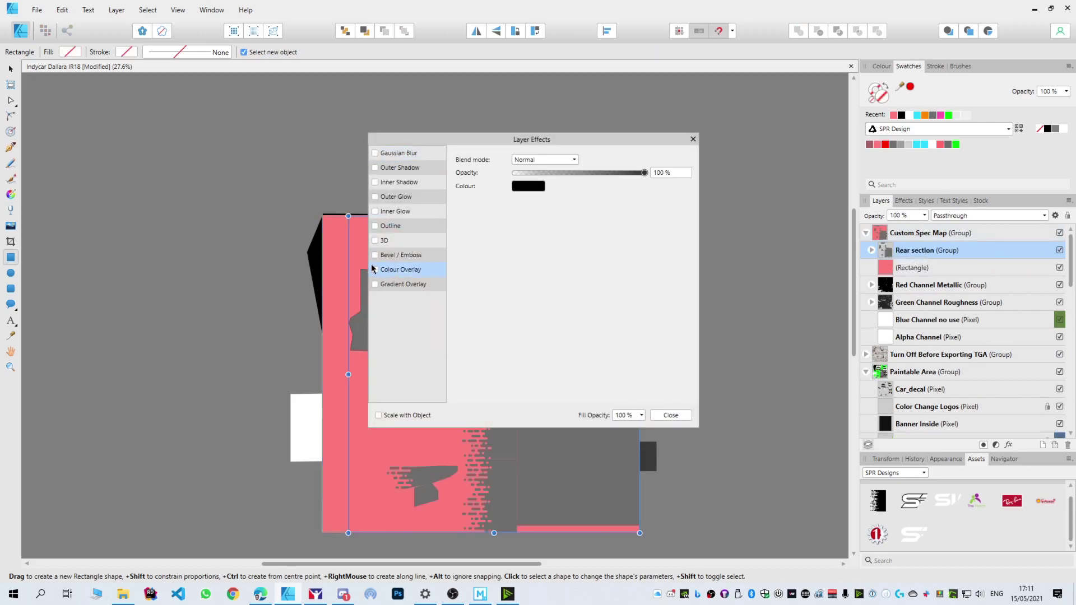
left_click(375, 270)
left_click(528, 187)
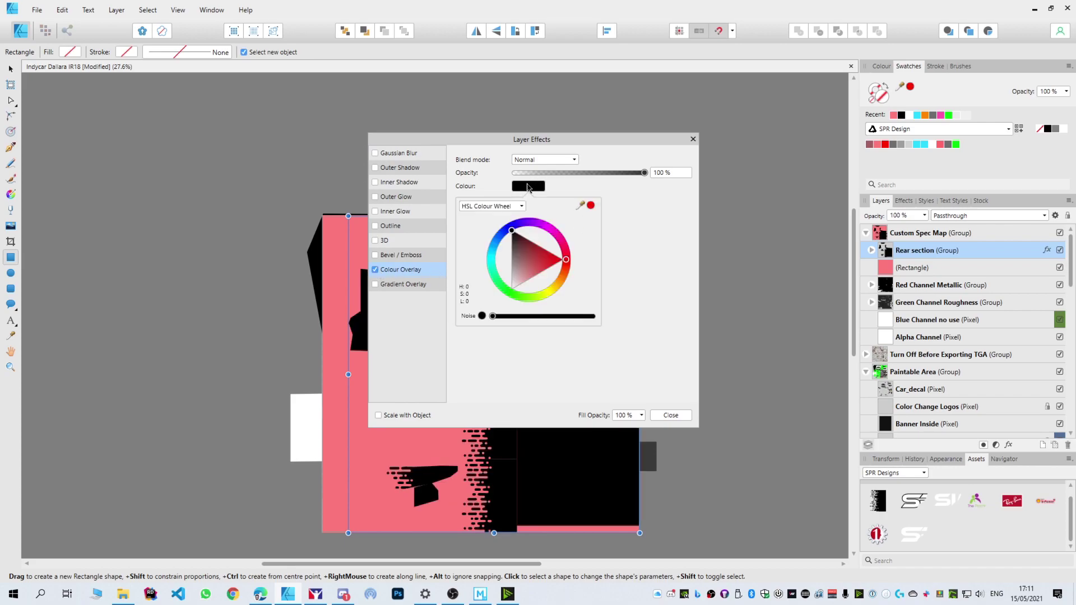
left_click_drag(583, 208, 941, 147)
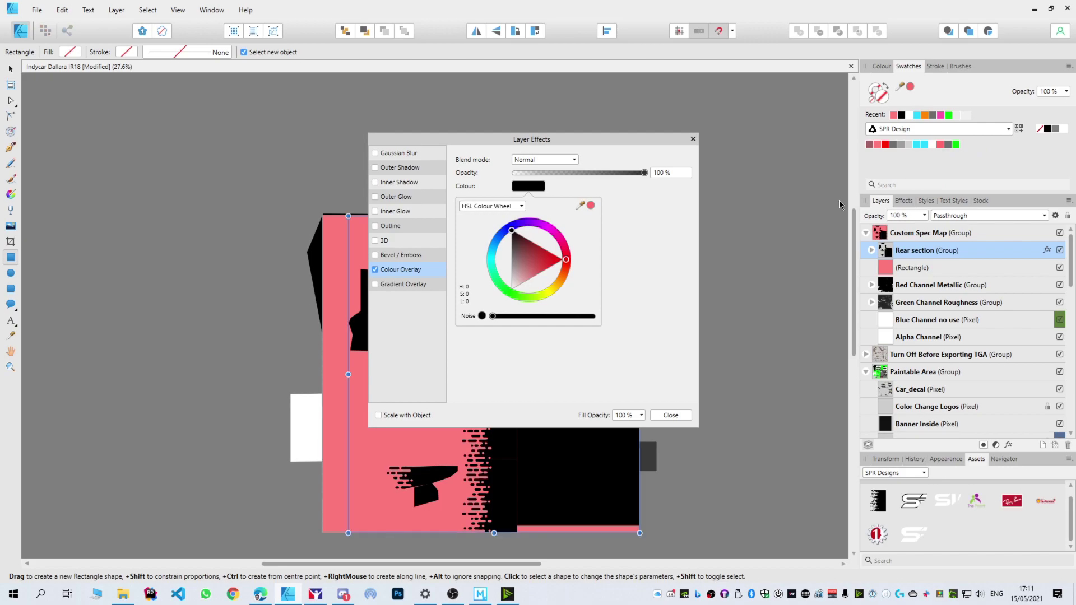
left_click(591, 206)
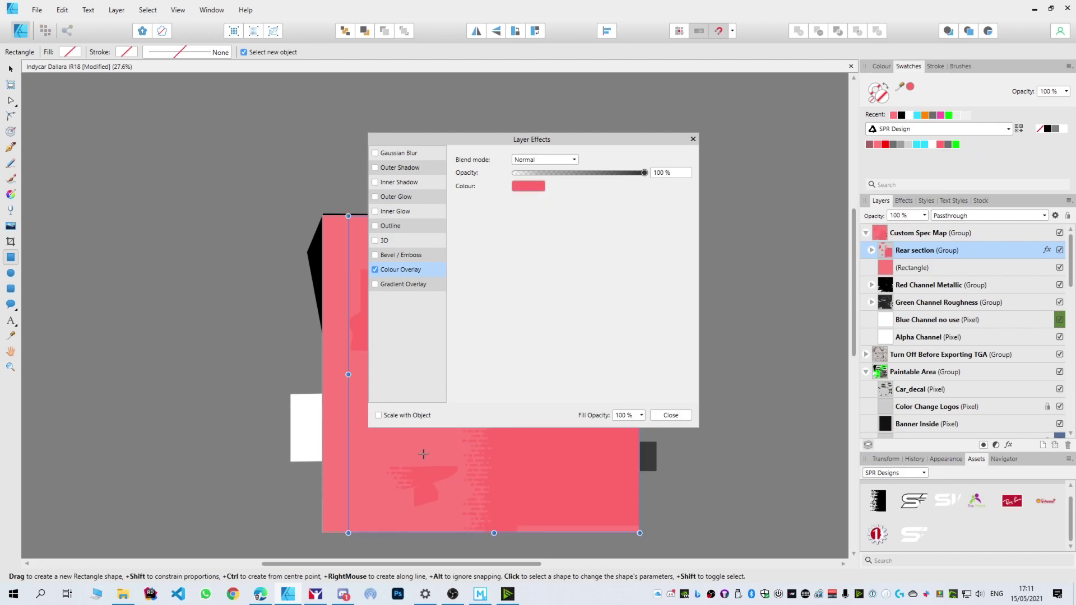
left_click(664, 417)
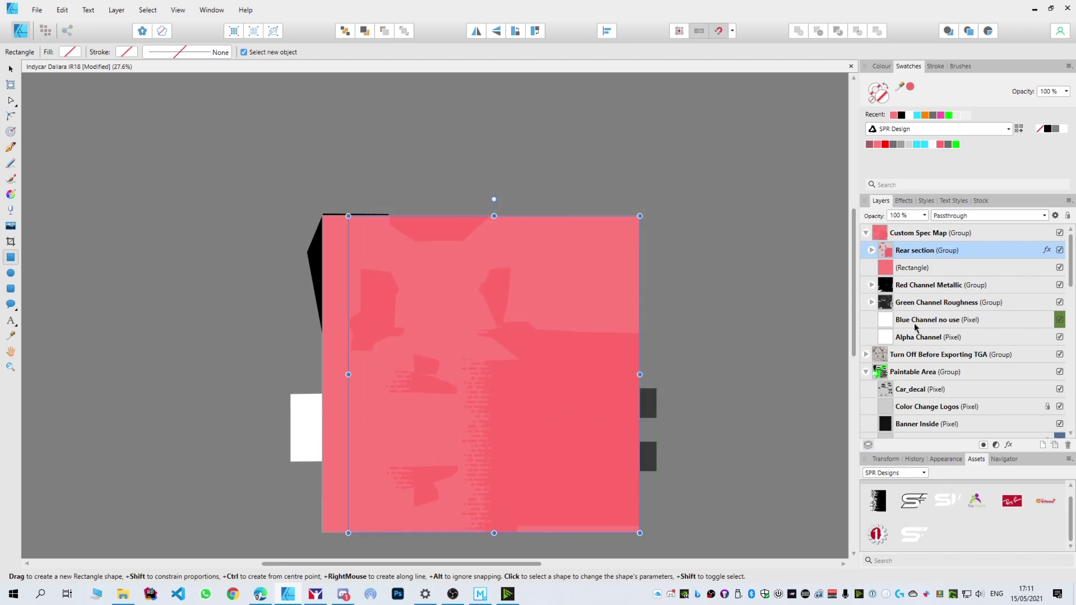
- Move the Front section group into Custom Spec Map
scroll(916, 328, "down", 10)
scroll(869, 267, "up", 2)
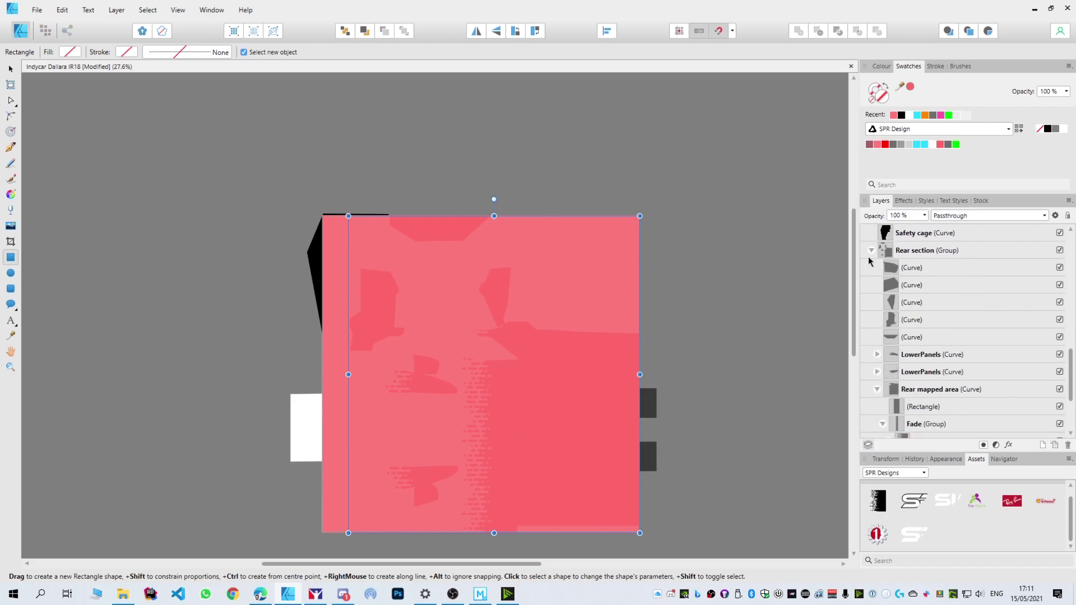
left_click(873, 250)
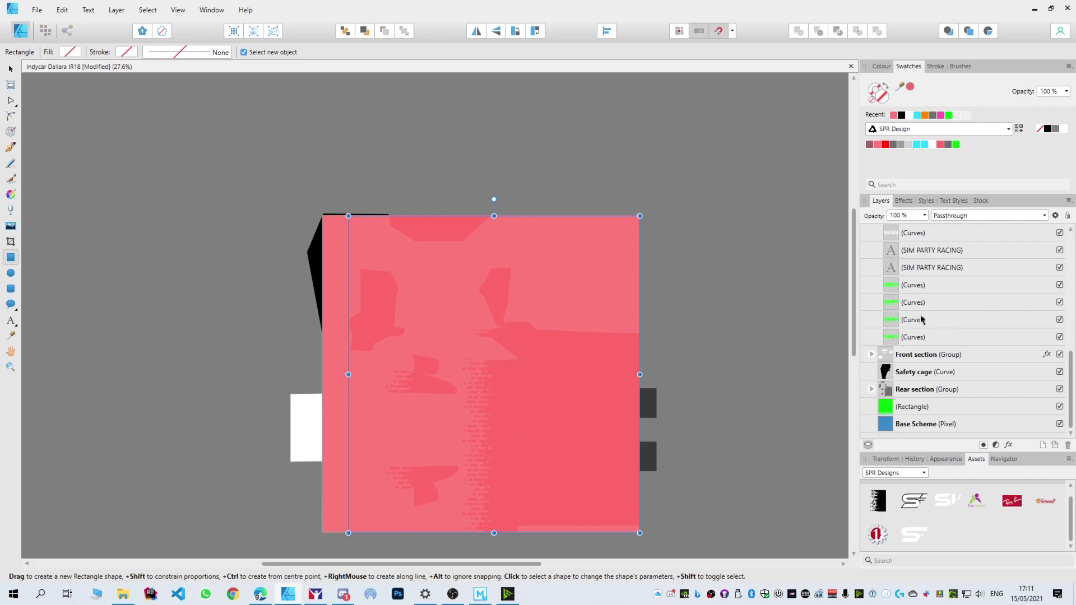
left_click(889, 358)
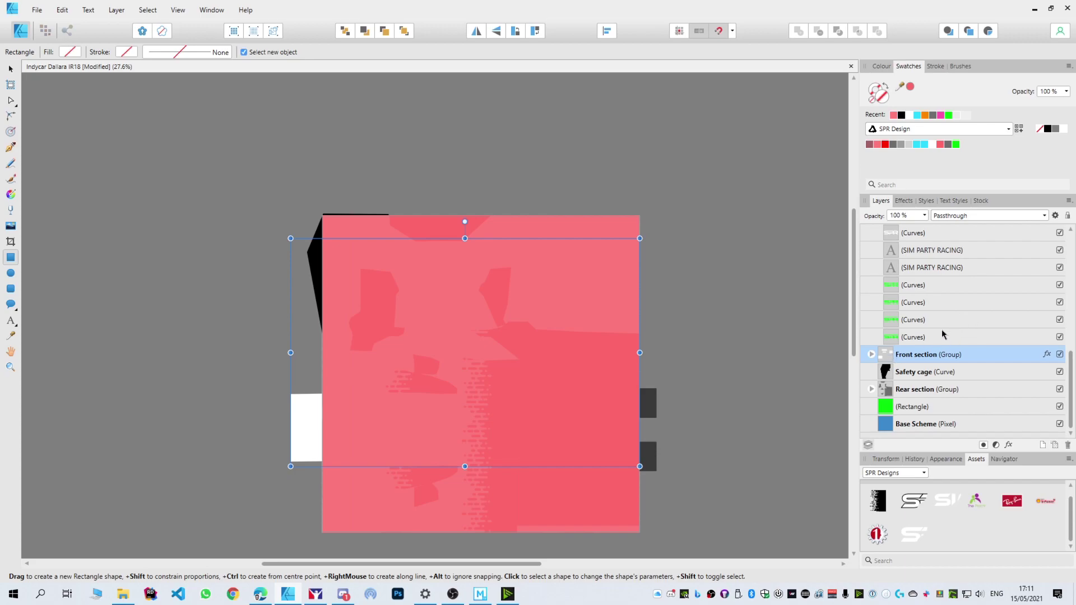
scroll(943, 334, "up", 5)
left_click(889, 251)
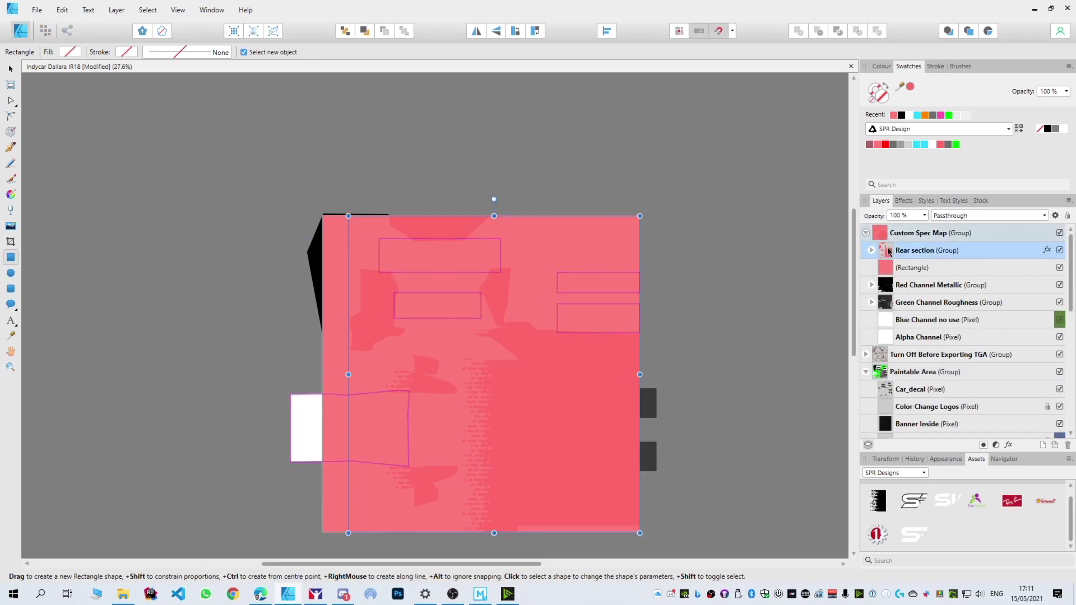
scroll(918, 307, "down", 5)
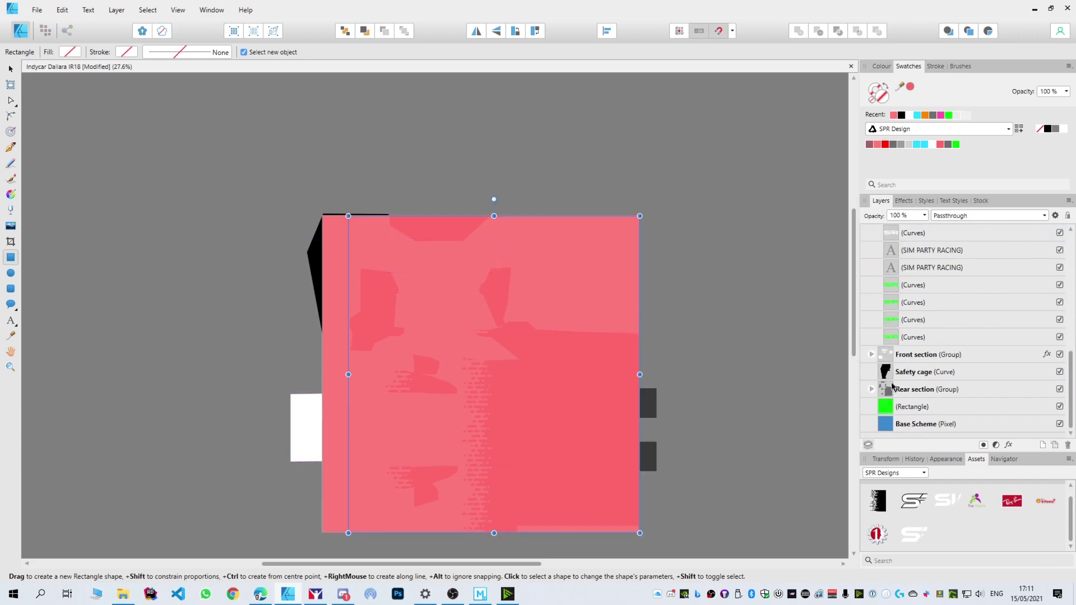
left_click(887, 356)
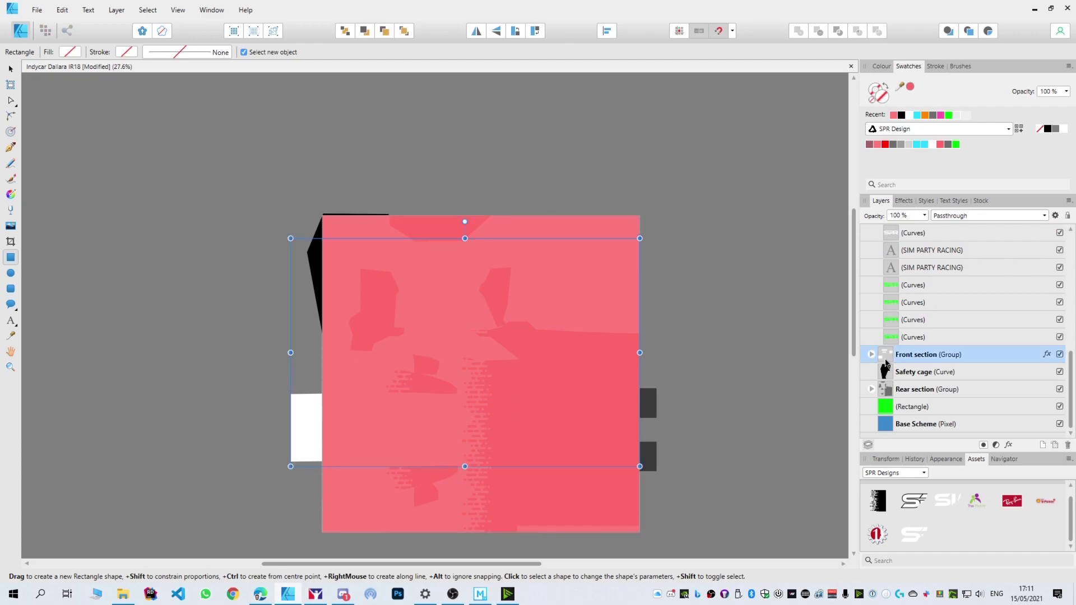
scroll(926, 365, "up", 5)
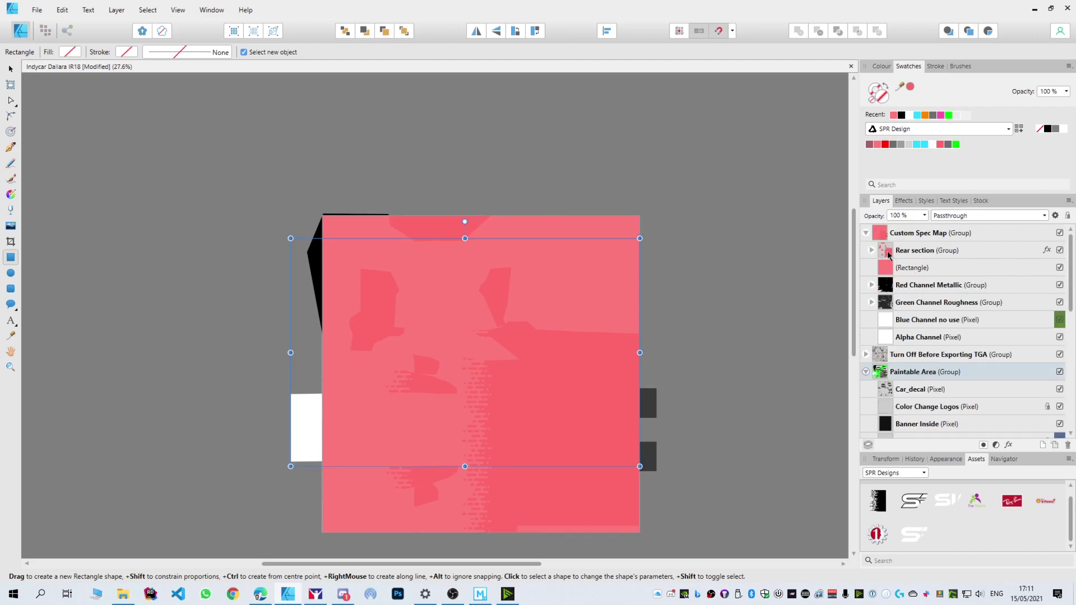
left_click_drag(888, 255, 889, 251)
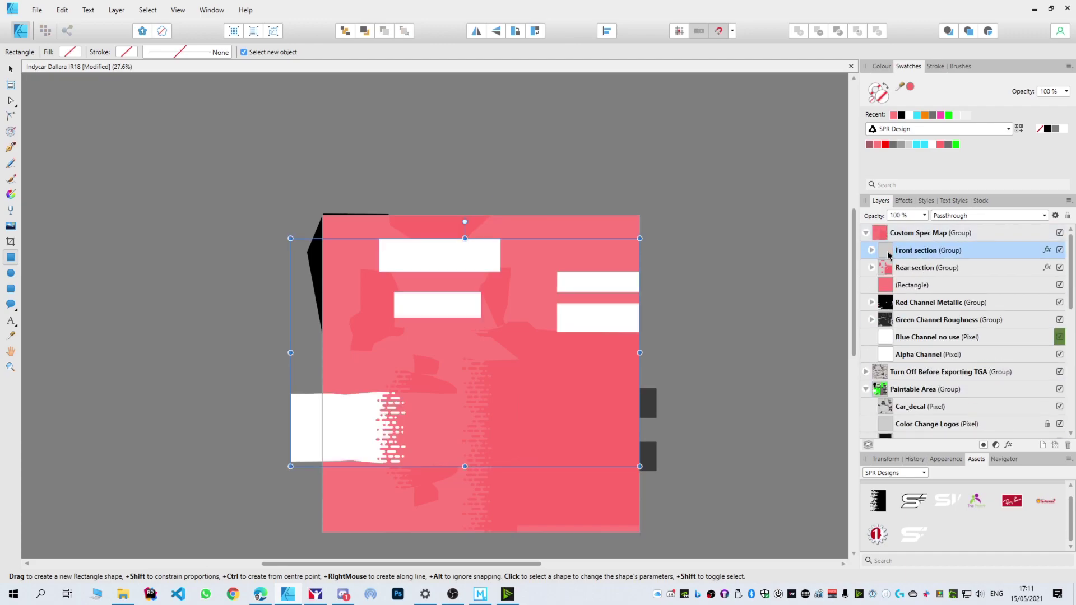
- Give Front section a bright green Colour Overlay instead of a green fill
left_click(956, 144)
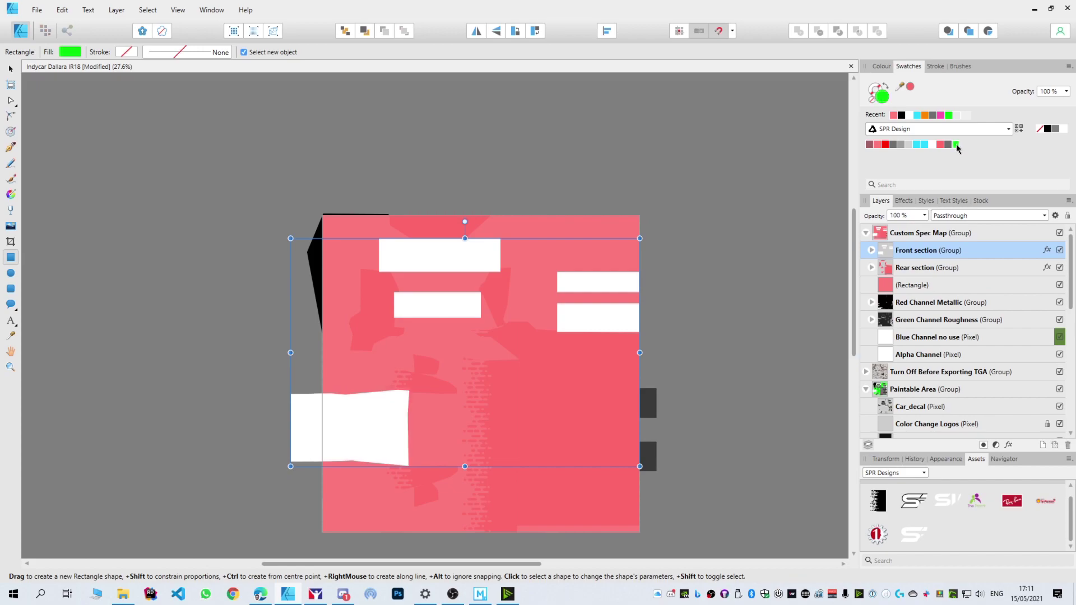
key("ctrl+z")
left_click(1046, 250)
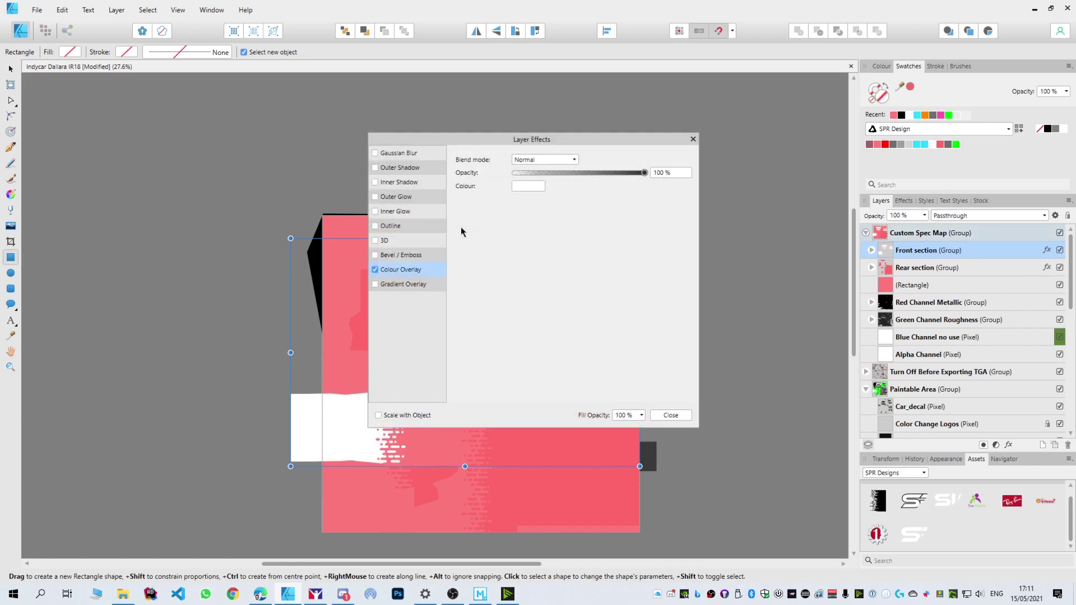
left_click(525, 188)
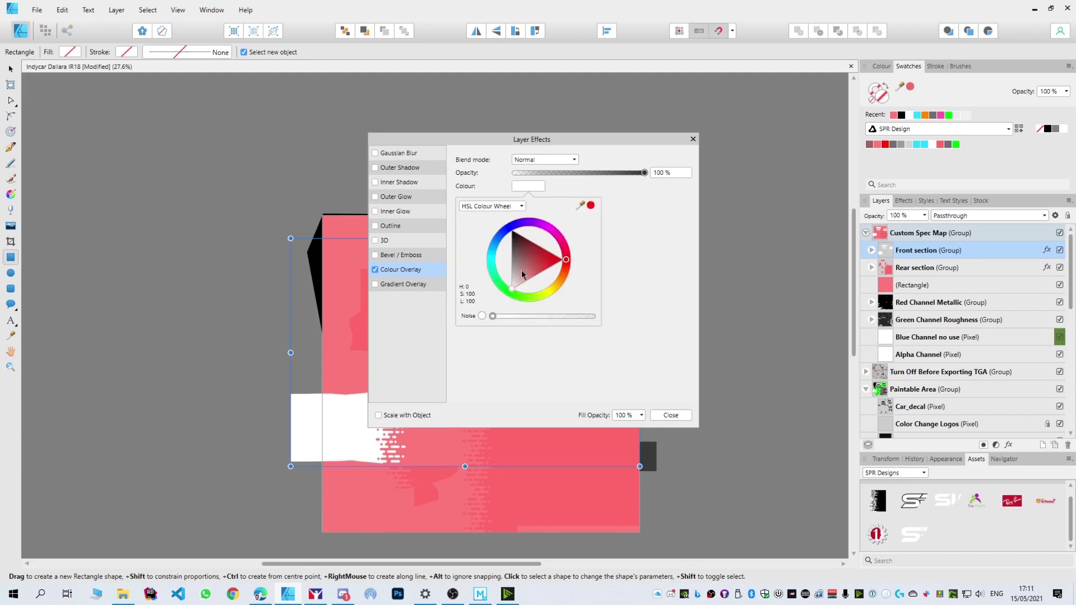
left_click(506, 291)
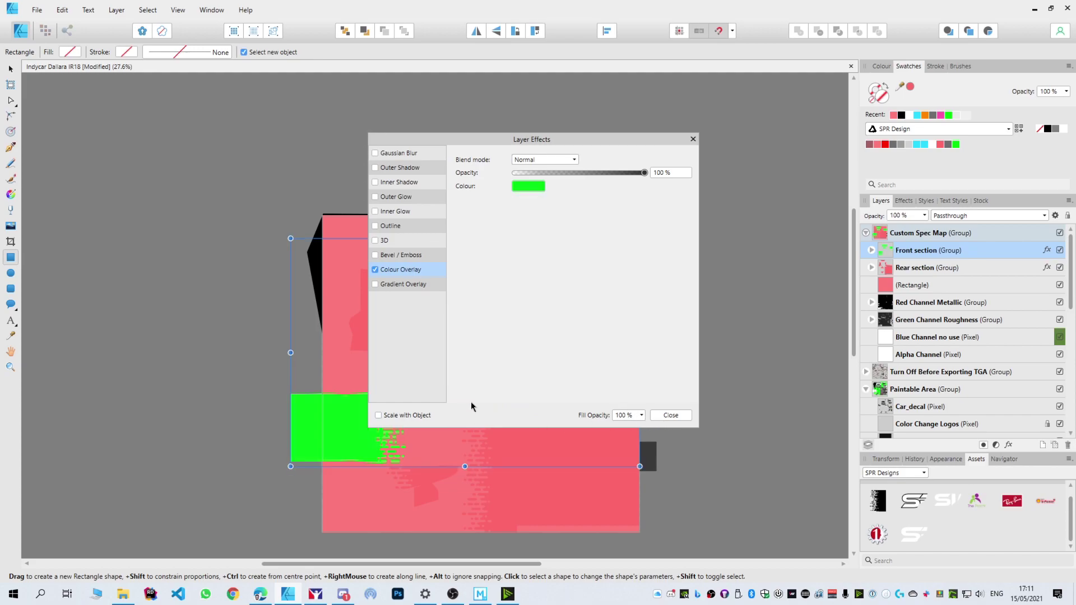
left_click(671, 416)
- Re-export the spec map as TGA, overwriting car_spec_380291.tga
key("ctrl+alt+shift+s")
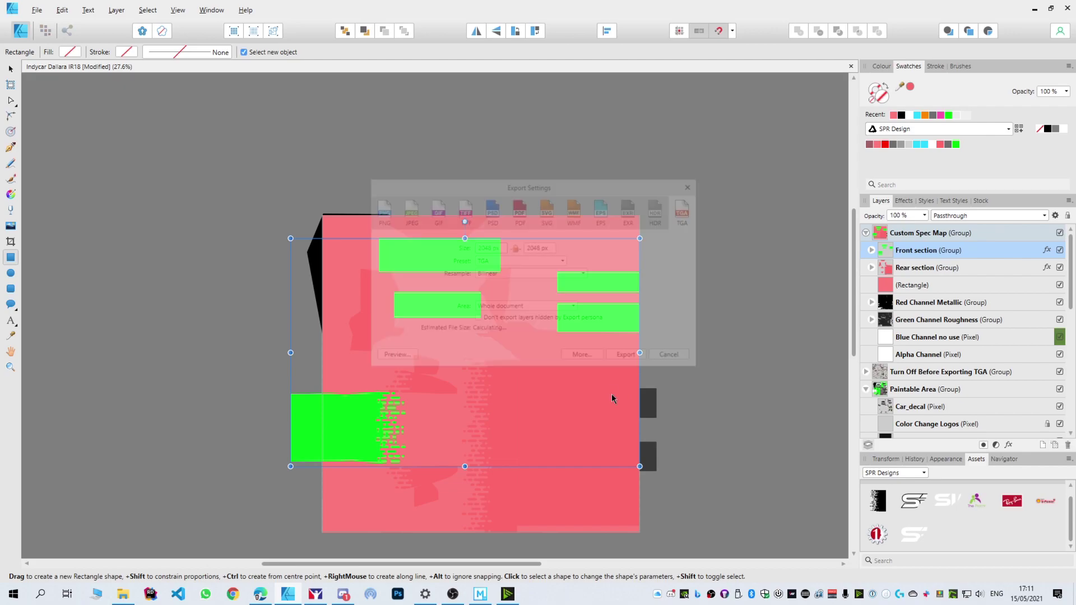
left_click(619, 358)
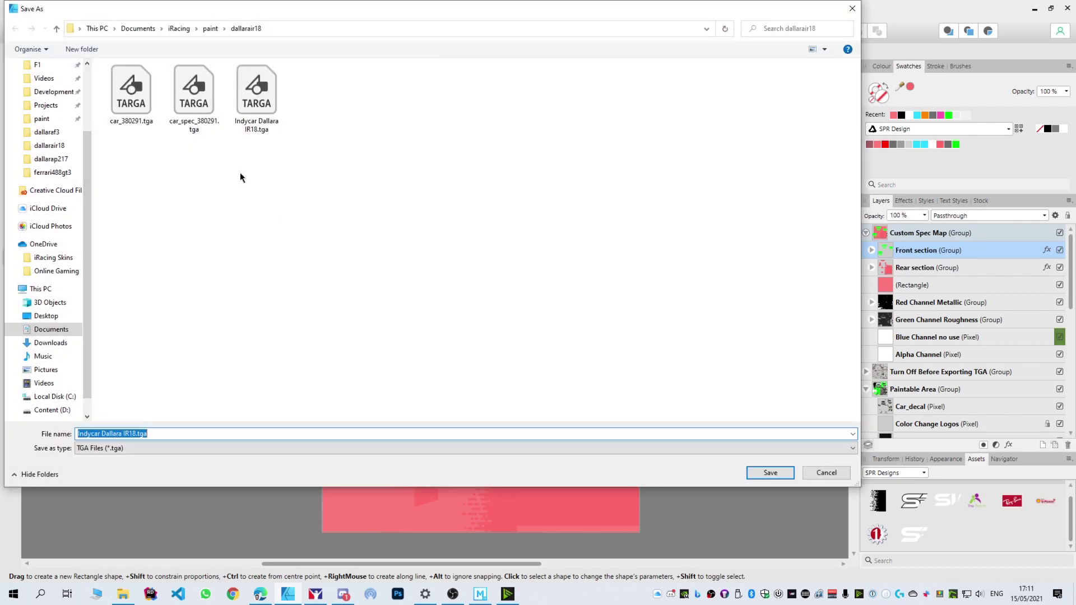
double_click(191, 103)
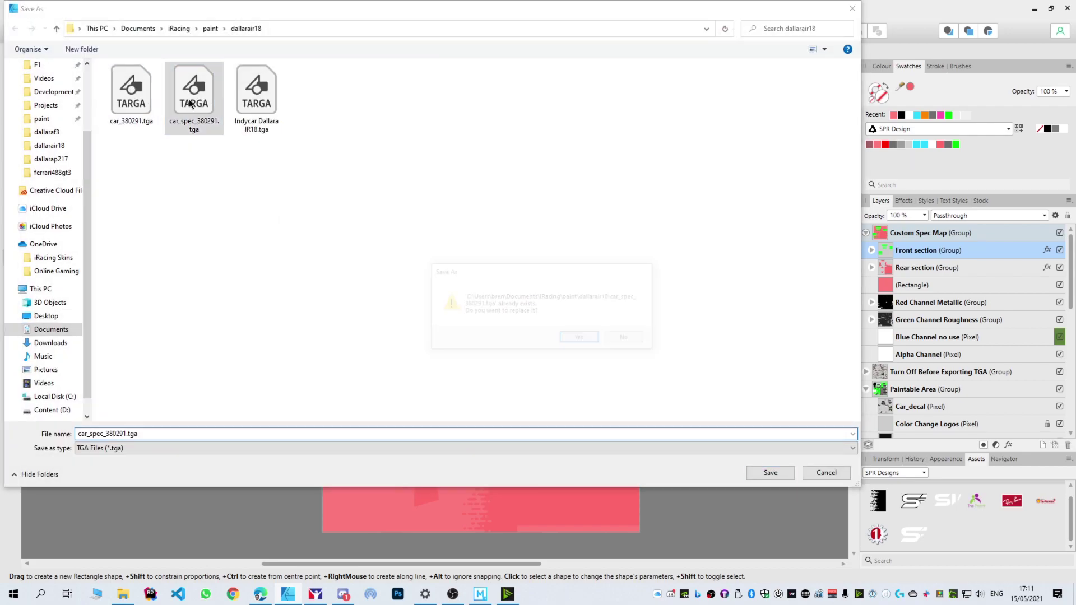
left_click(578, 338)
key("alt+Tab")
key("alt+Tab")
key("alt+Tab")
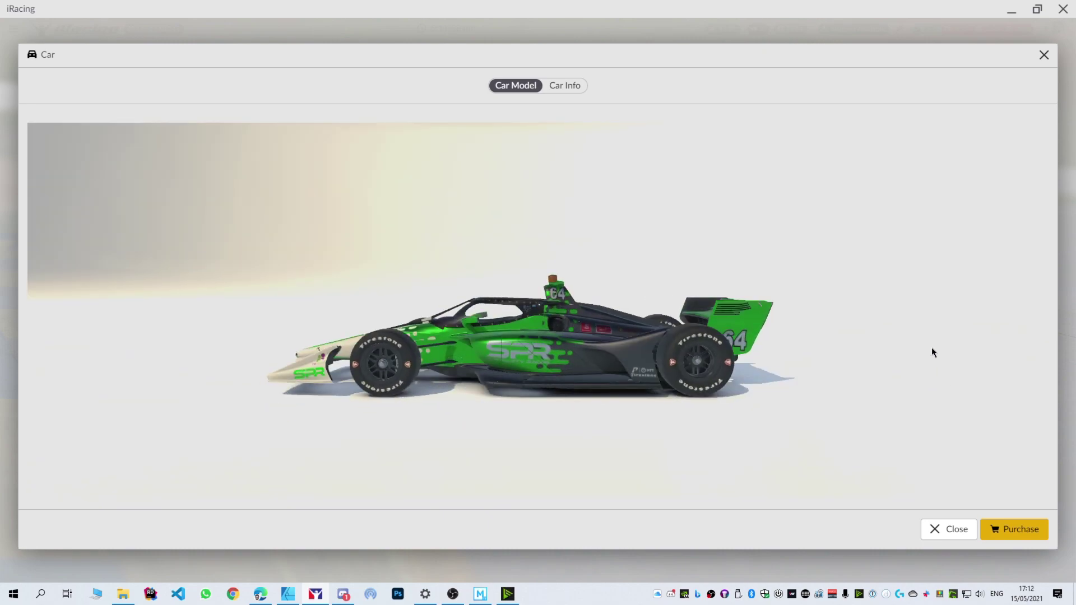
- Check the updated spec map on the iRacing car preview, then return to Affinity Designer
key("alt+Tab")
key("alt+Tab")
left_click(293, 596)
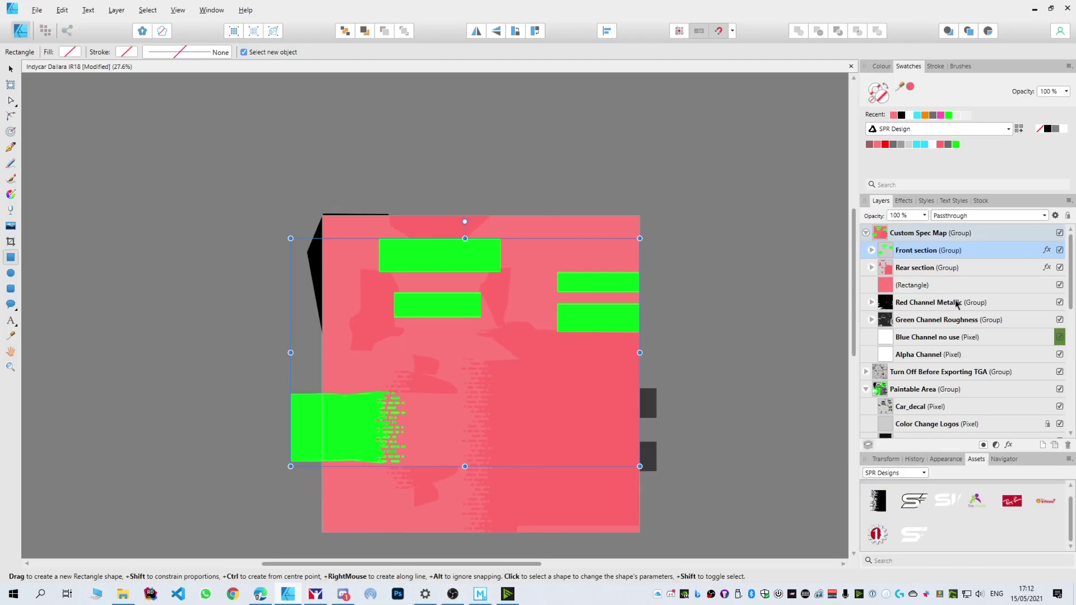
- Move the SPR Logos group into Custom Spec Map
scroll(957, 304, "down", 10)
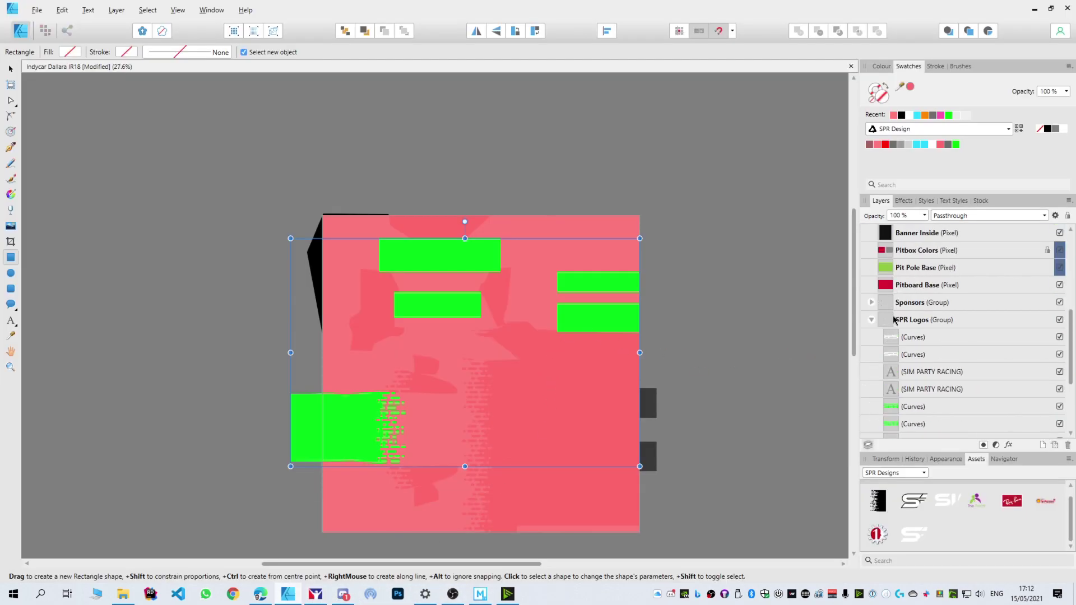
left_click(895, 320)
scroll(895, 320, "up", 10)
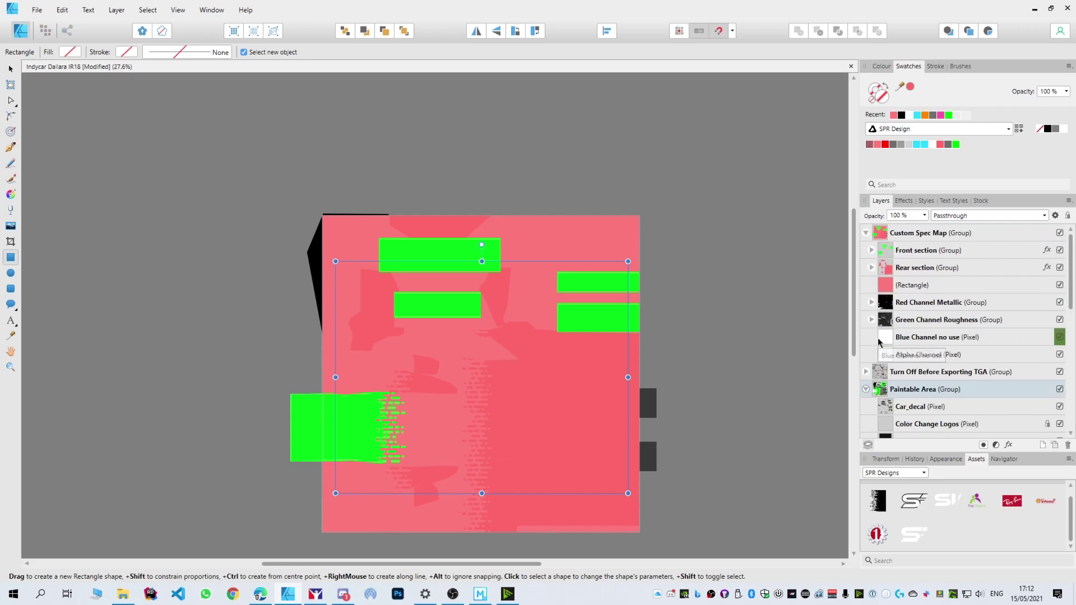
left_click(893, 251)
left_click_drag(894, 253, 894, 247)
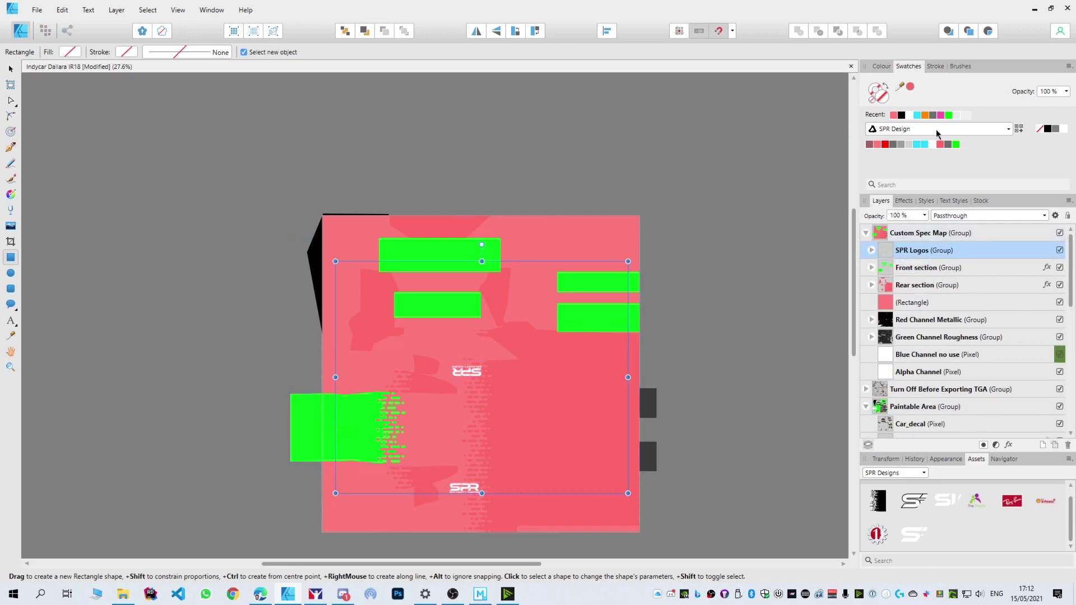
- Give SPR Logos a bright green Colour Overlay
left_click(1010, 446)
left_click(397, 271)
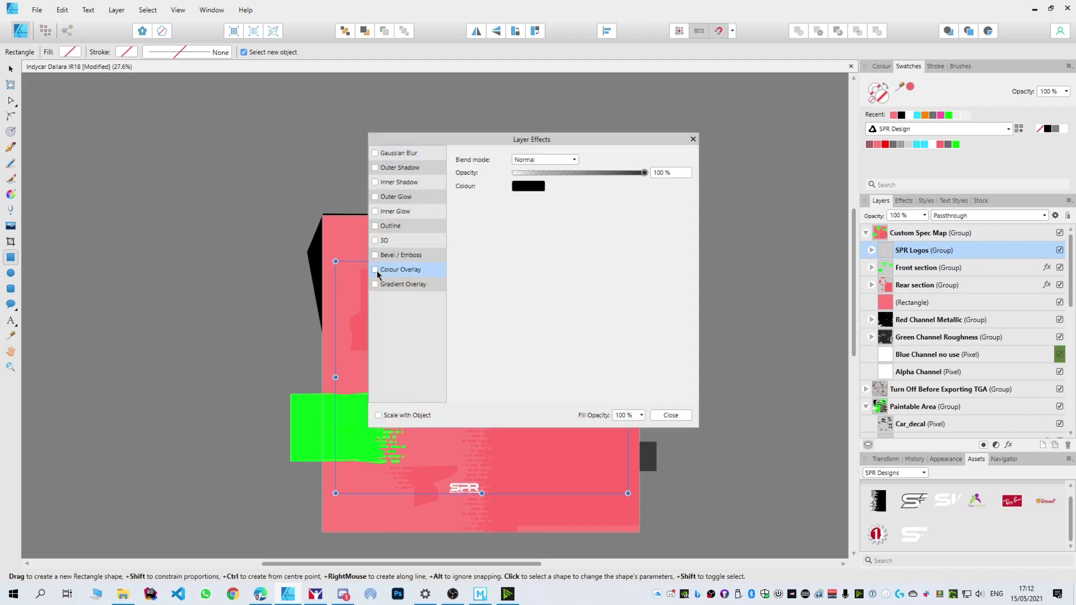
left_click(529, 187)
left_click_drag(510, 278, 515, 298)
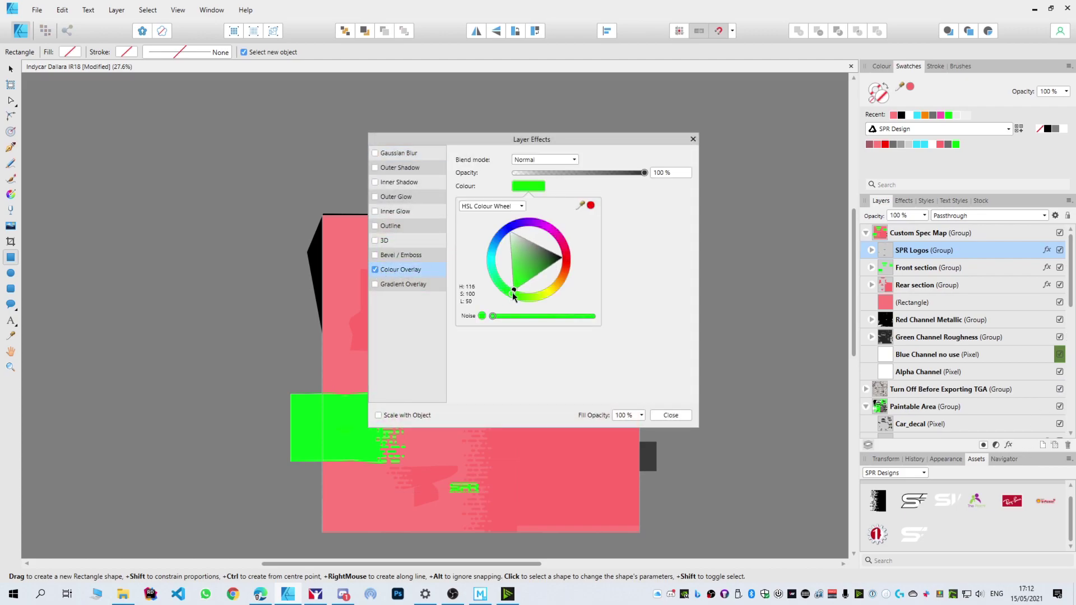
left_click(681, 415)
- Paste a copy of the Sponsors group into Custom Spec Map above SPR Logos
left_click(872, 250)
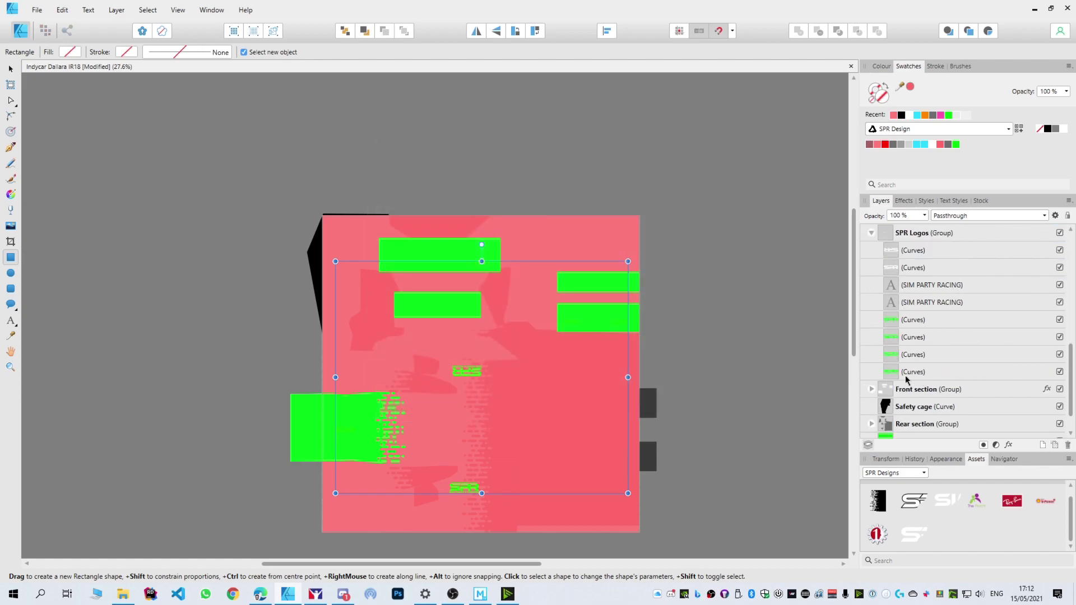
scroll(892, 322, "up", 1)
left_click(892, 267)
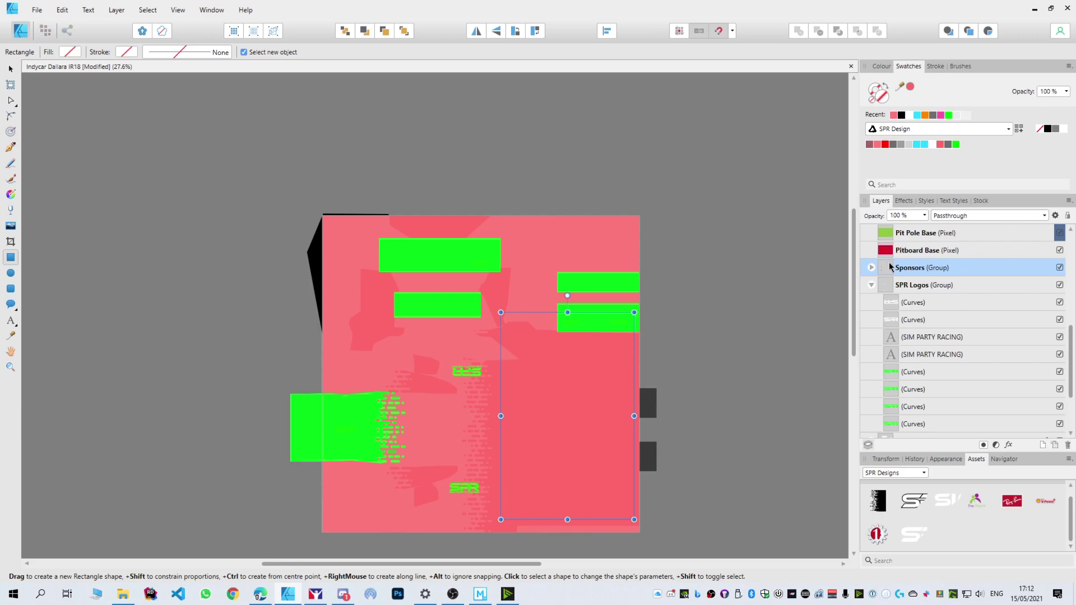
scroll(918, 281, "up", 5)
left_click(890, 251)
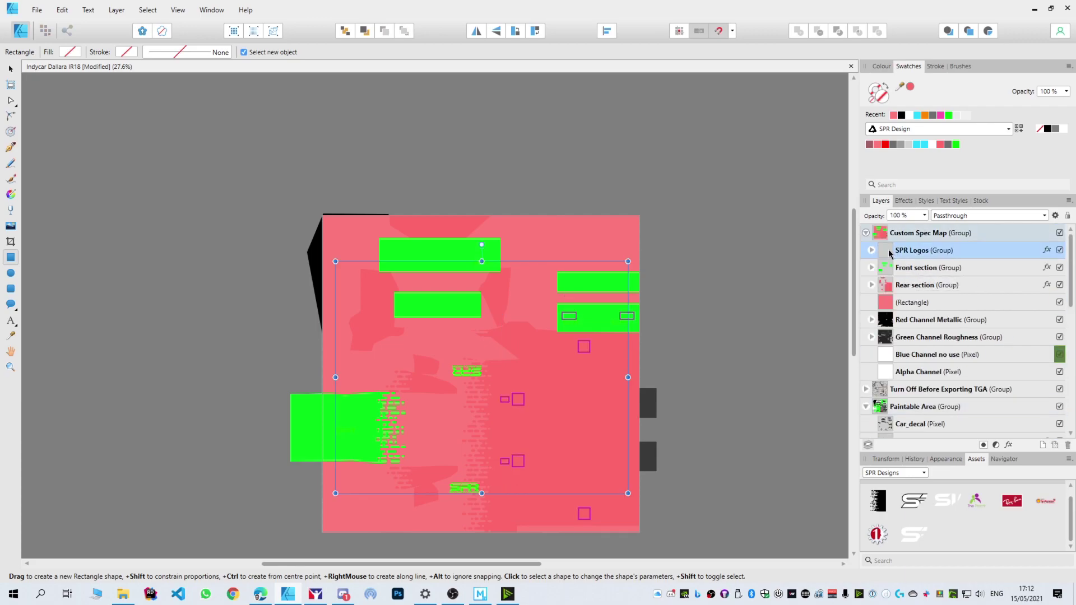
key("ctrl+v")
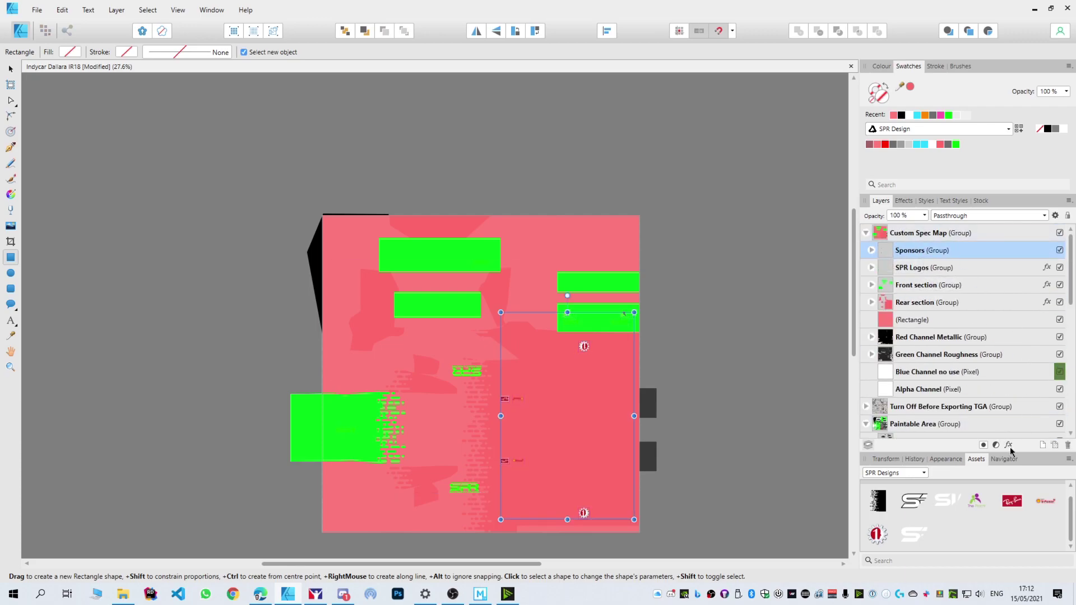
left_click(1009, 446)
- Give Sponsors a black Colour Overlay, then move Car_decal into Custom Spec Map with a black overlay
left_click(375, 270)
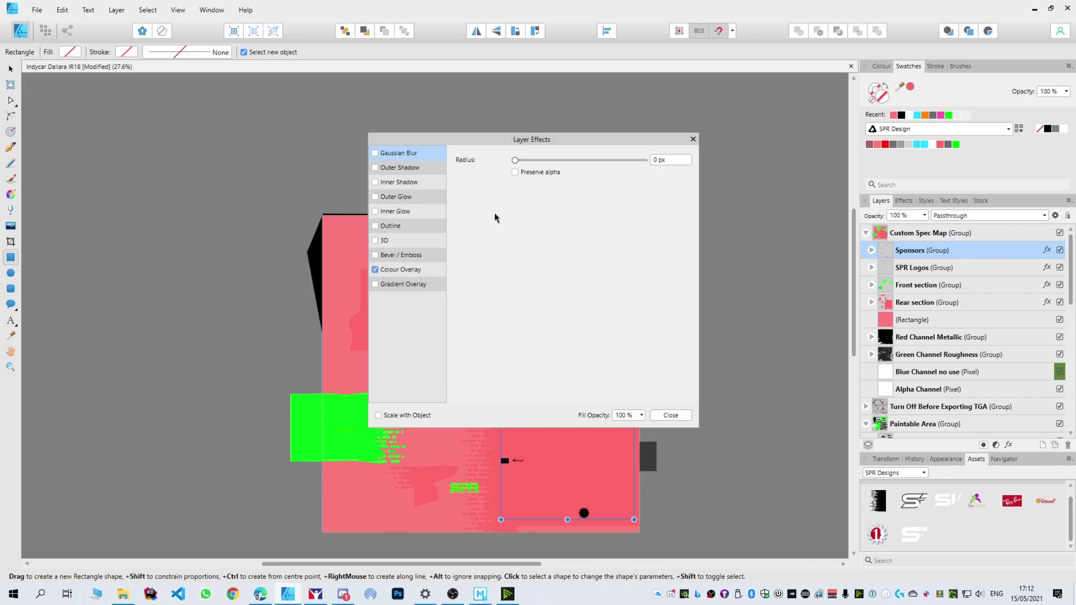
left_click(671, 415)
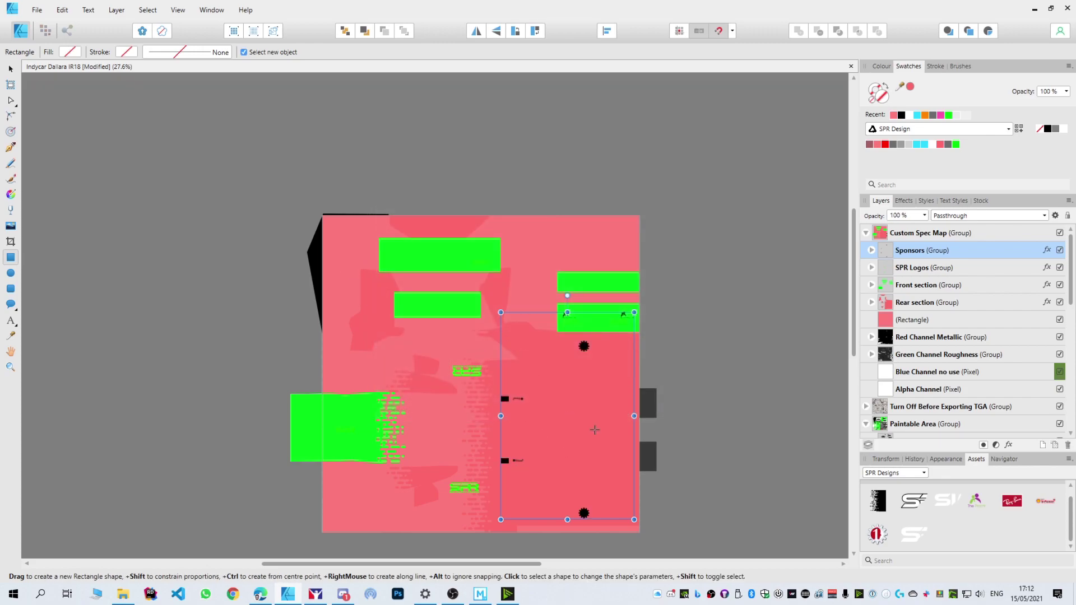
scroll(913, 381, "down", 3)
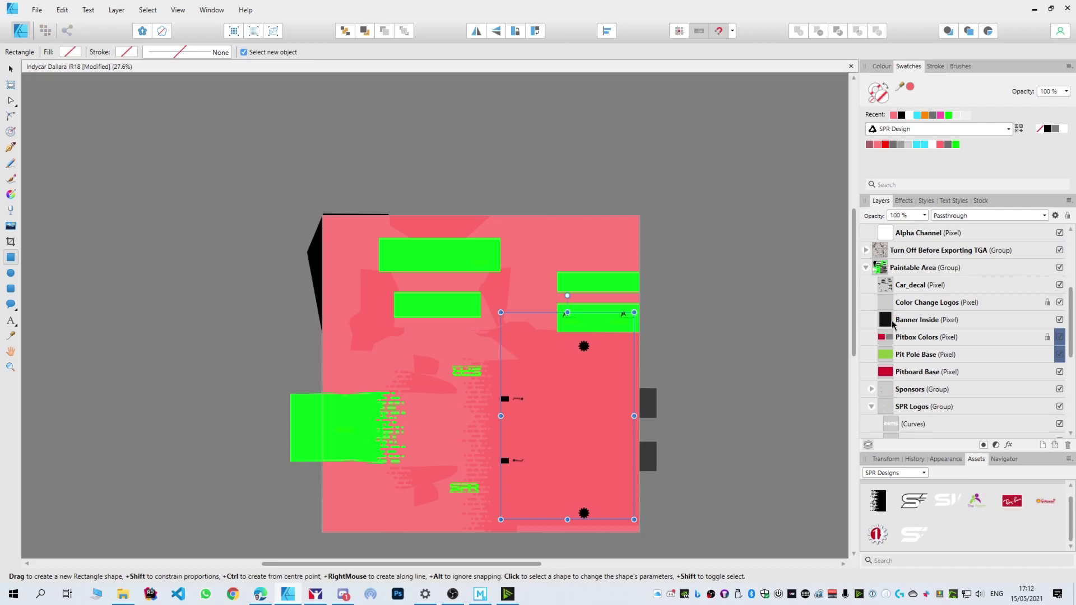
left_click(948, 287)
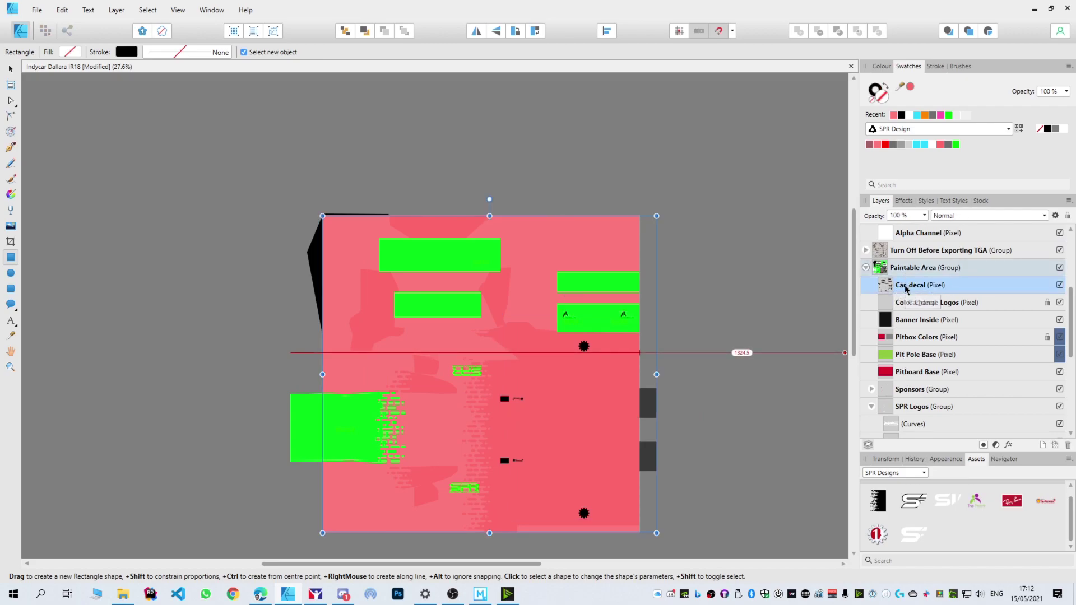
scroll(940, 293, "up", 3)
left_click_drag(940, 291, 886, 256)
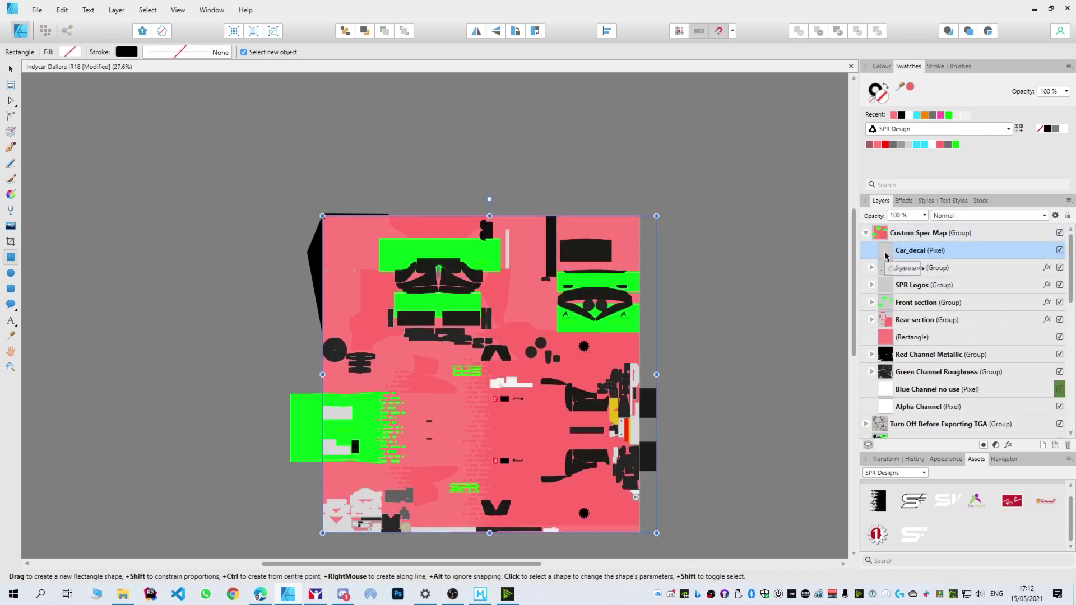
left_click(1009, 446)
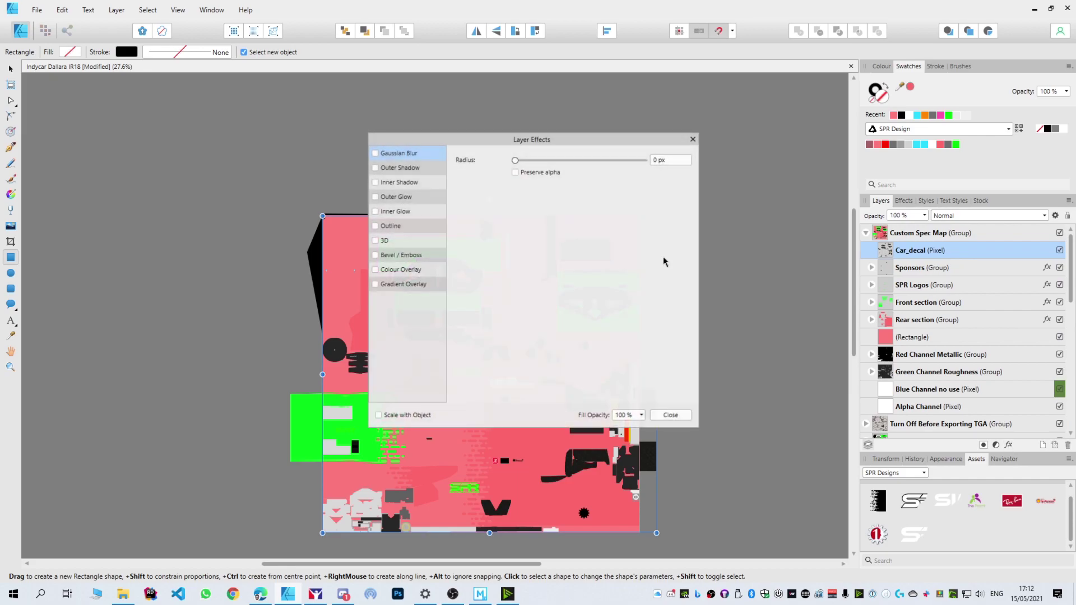
left_click(376, 270)
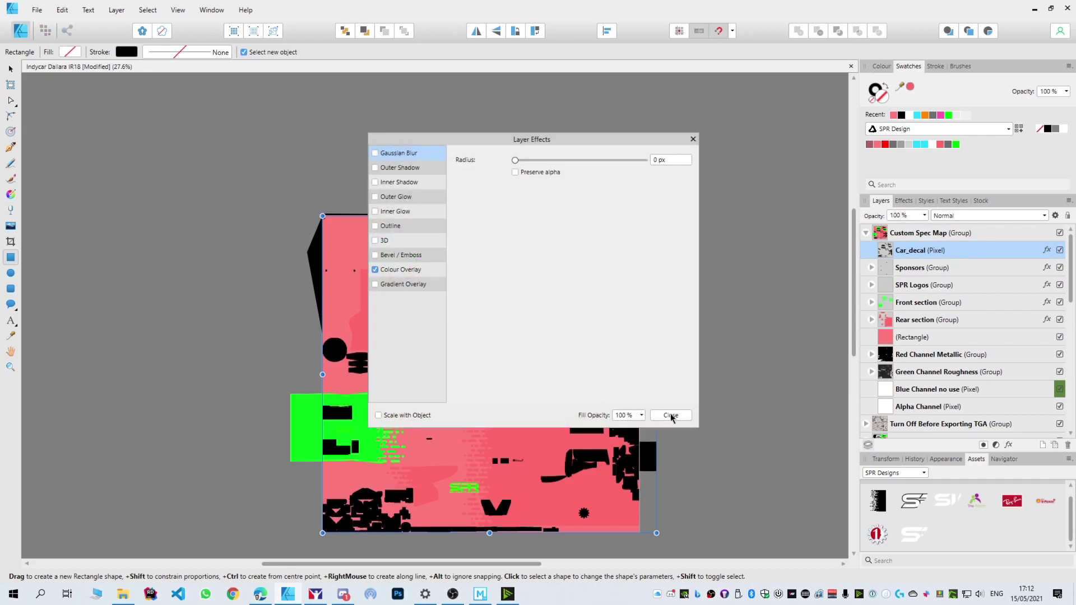
left_click(671, 416)
- Re-export the spec map over car_spec_380291.tga and switch to the iRacing preview
key("ctrl+shift+alt+w")
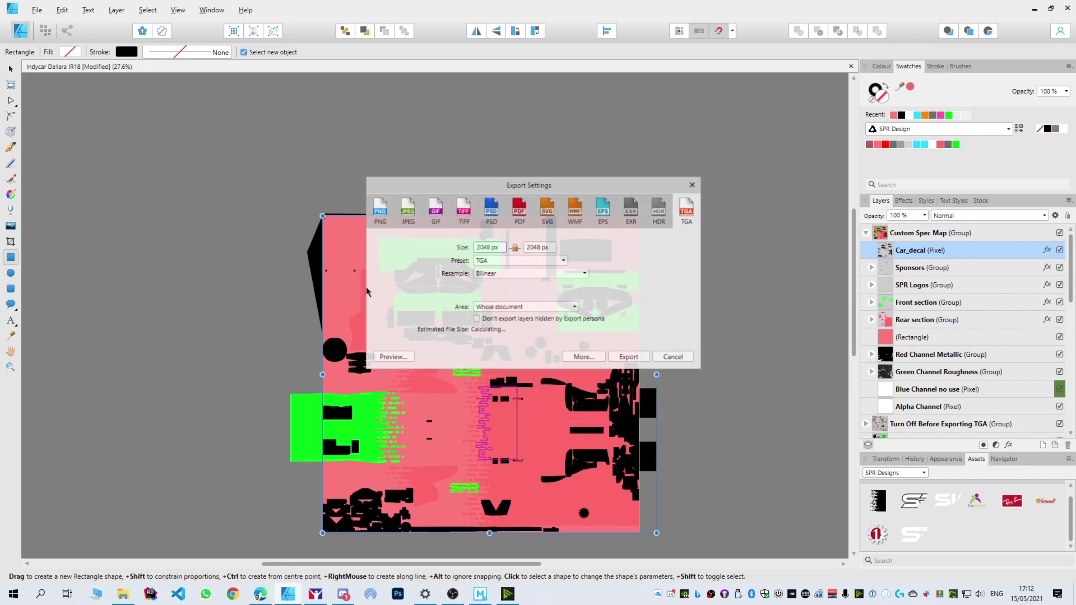
left_click(629, 356)
left_click(189, 108)
key("Return")
left_click(577, 335)
key("alt+Tab")
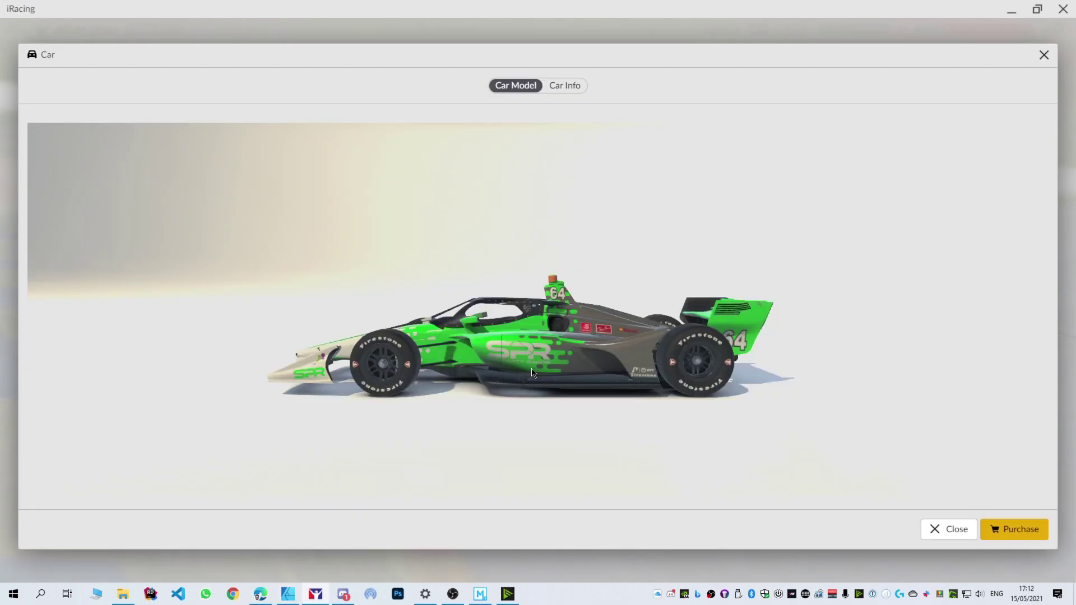
- Orbit and zoom around the darker green SPR car from front, sides and rear, then return to Affinity Designer
left_click_drag(432, 351, 667, 375)
scroll(493, 377, "up", 6)
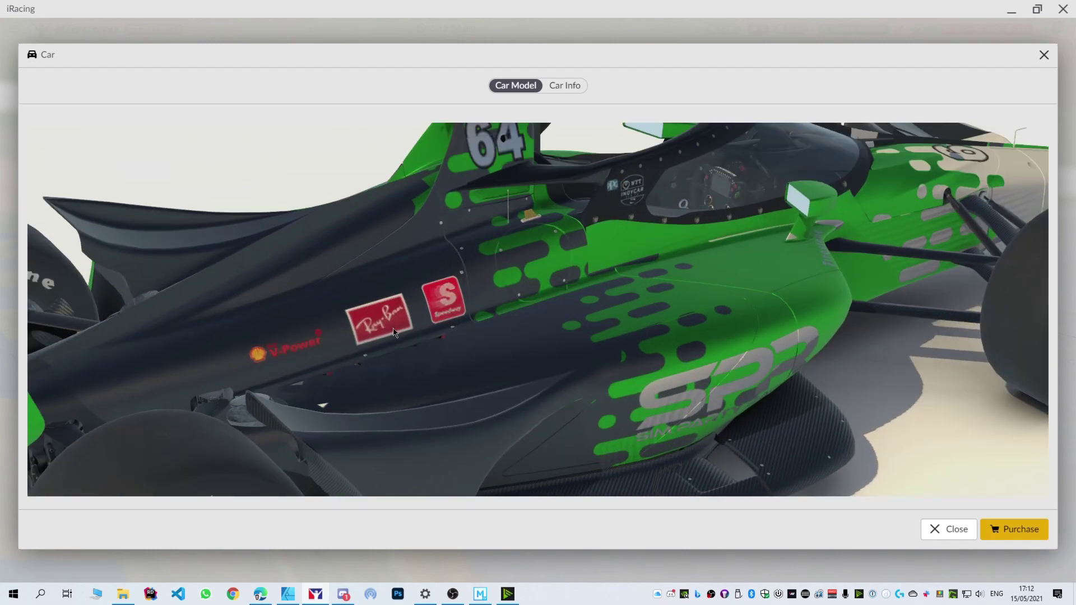
left_click_drag(445, 350, 335, 295)
left_click_drag(727, 397, 373, 321)
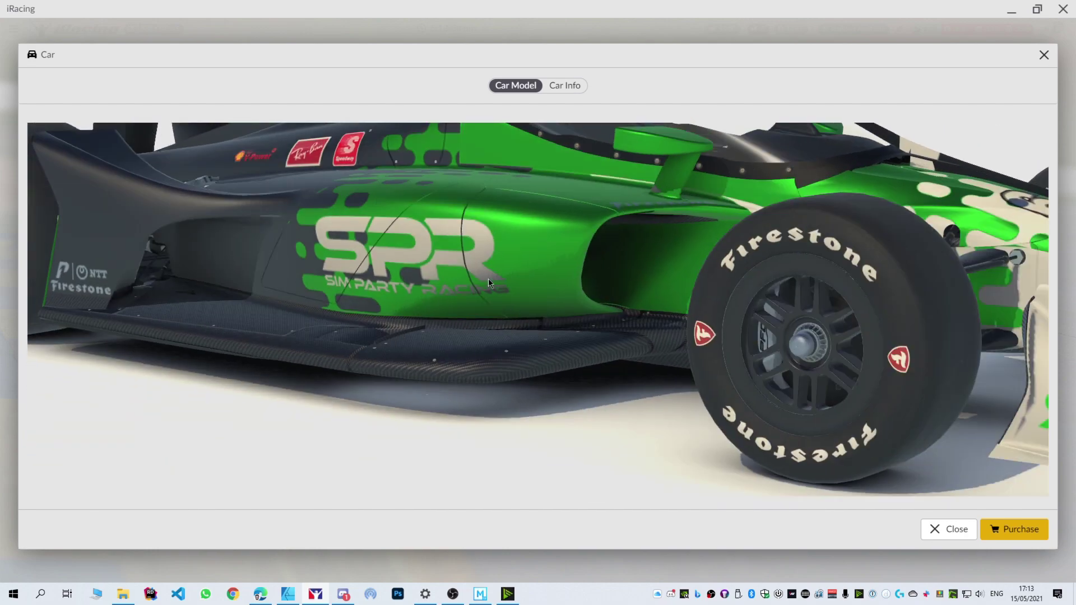
left_click_drag(442, 264, 296, 241)
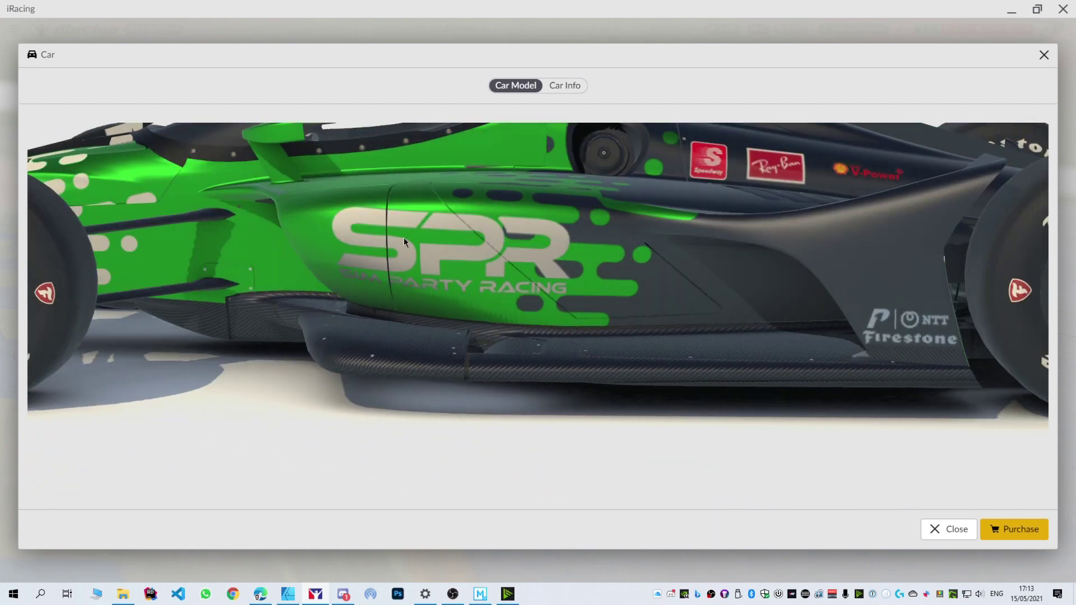
left_click_drag(385, 282, 328, 257)
scroll(328, 258, "down", 5)
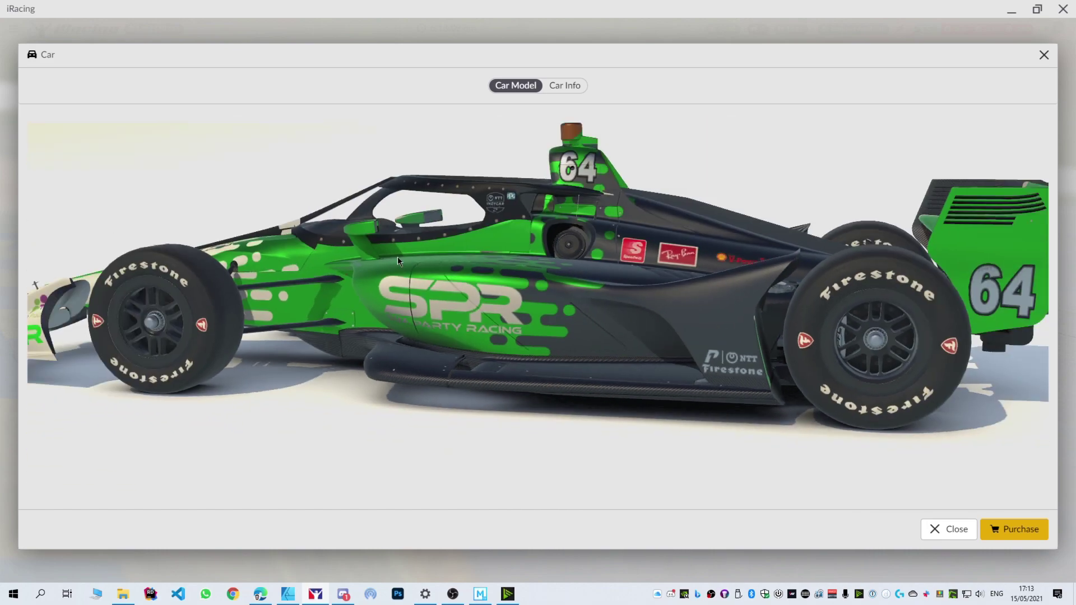
left_click_drag(564, 362, 688, 359)
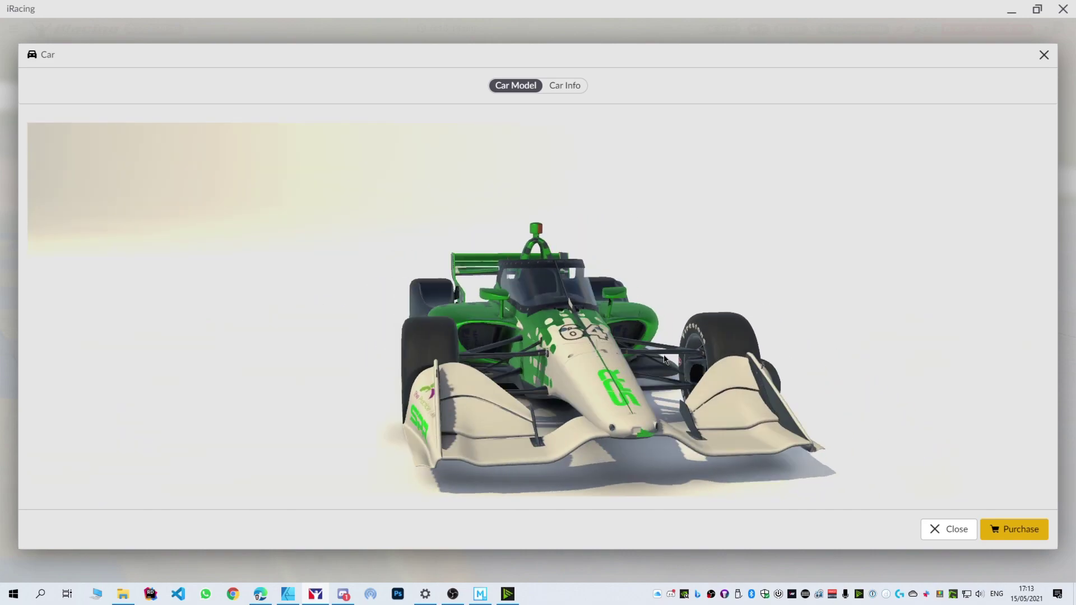
left_click_drag(520, 360, 519, 420)
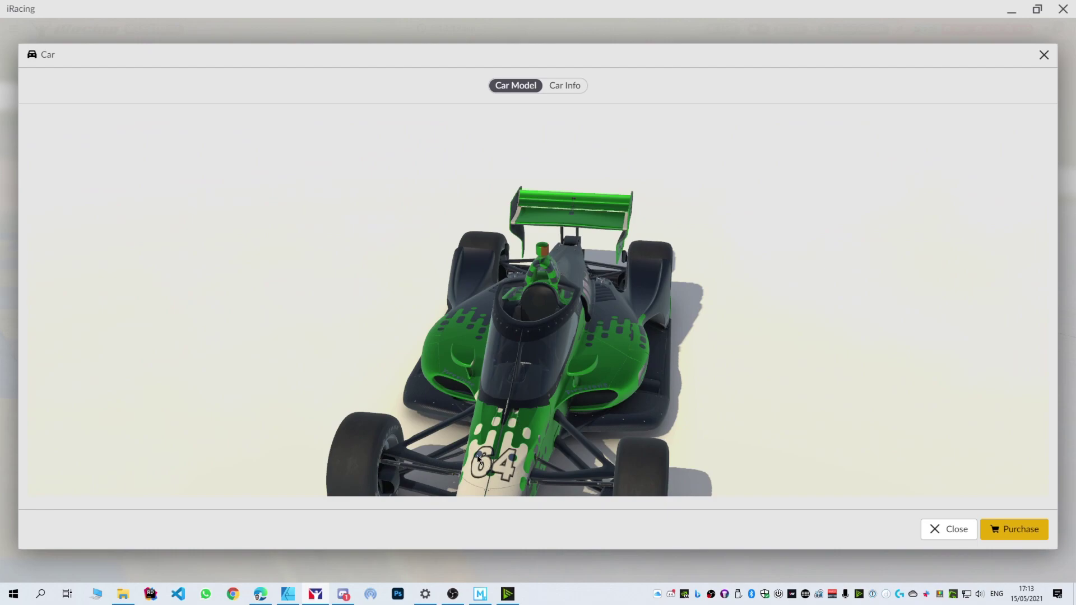
left_click_drag(498, 481, 421, 437)
key("alt+Tab")
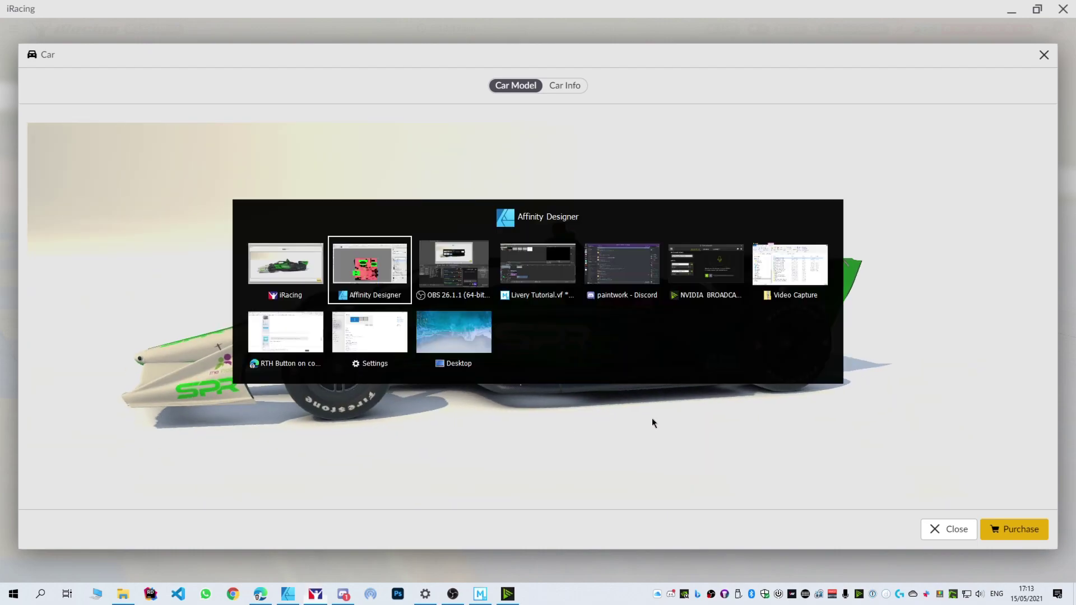
scroll(923, 372, "down", 10)
- Move Safety cage into Custom Spec Map above Car_decal and fill it red
left_click(888, 372)
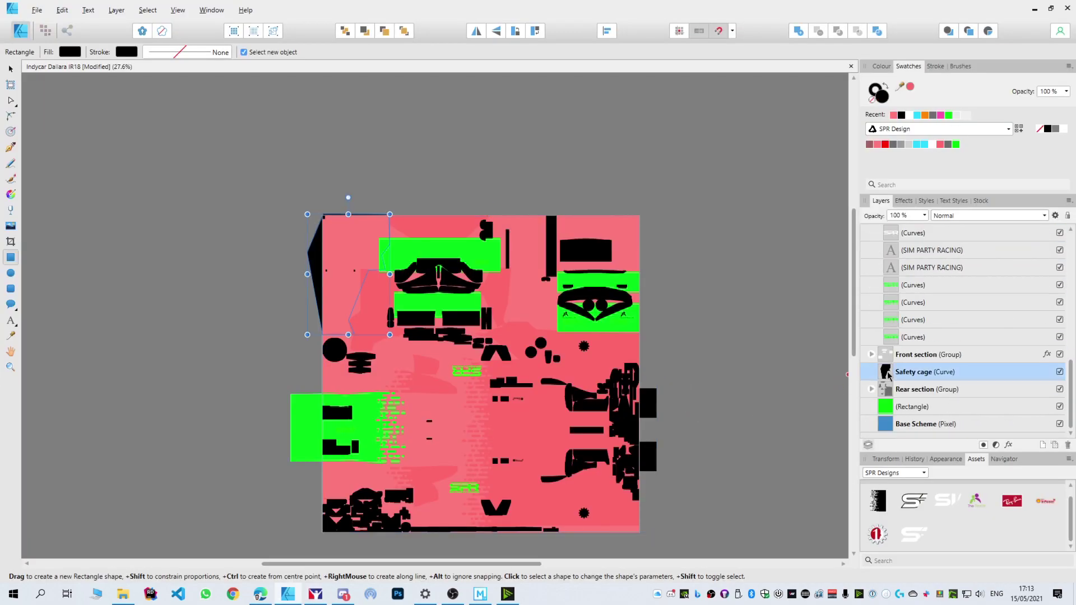
scroll(931, 359, "up", 10)
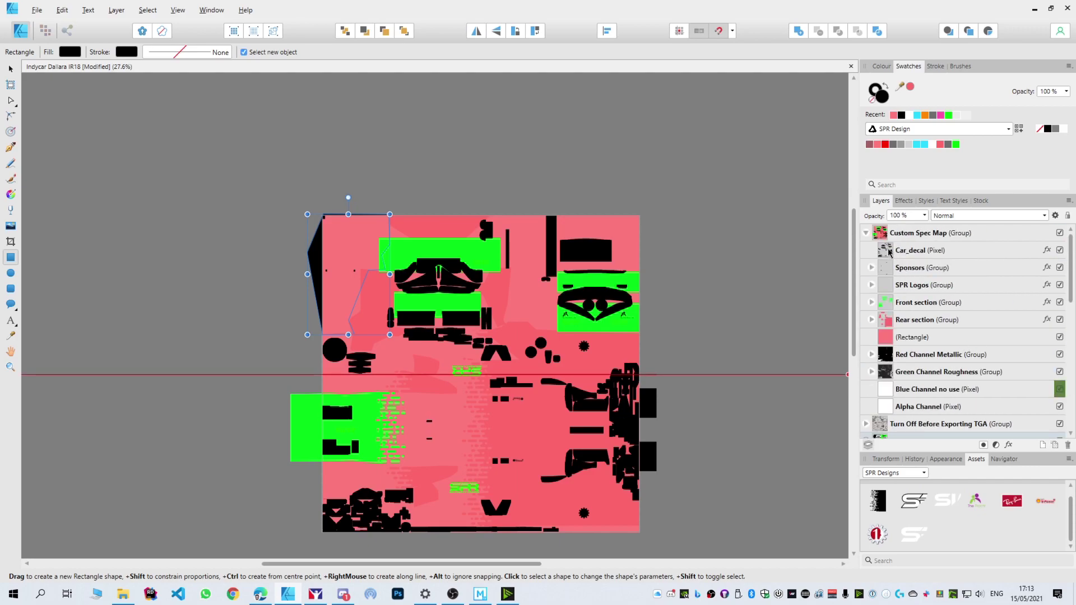
left_click_drag(888, 252, 889, 248)
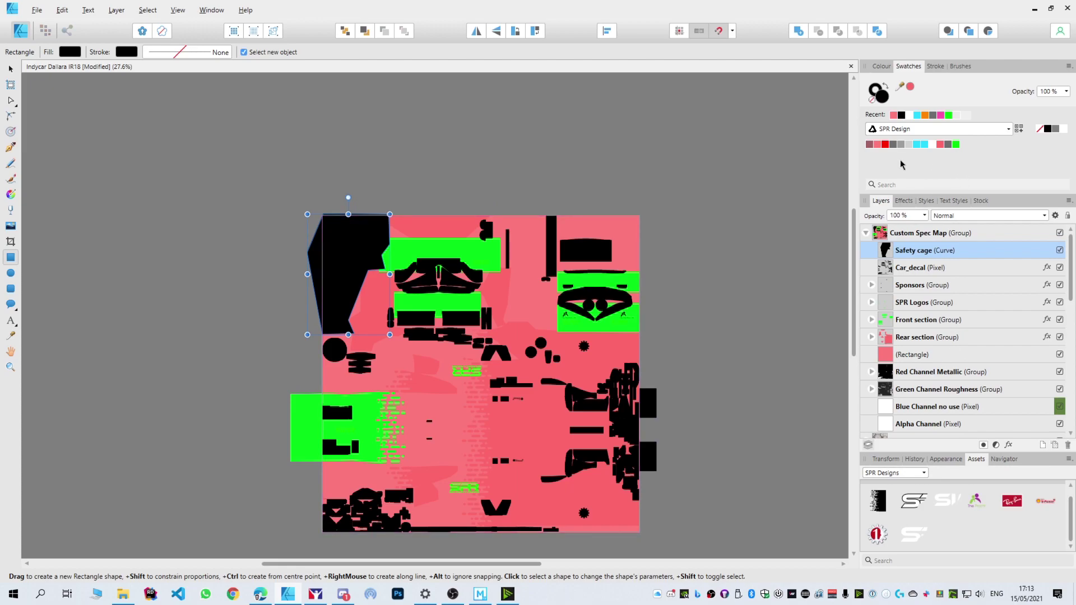
left_click(885, 144)
- Re-export the spec map as TGA over car_spec_380291.tga
key("ctrl+shift+alt+s")
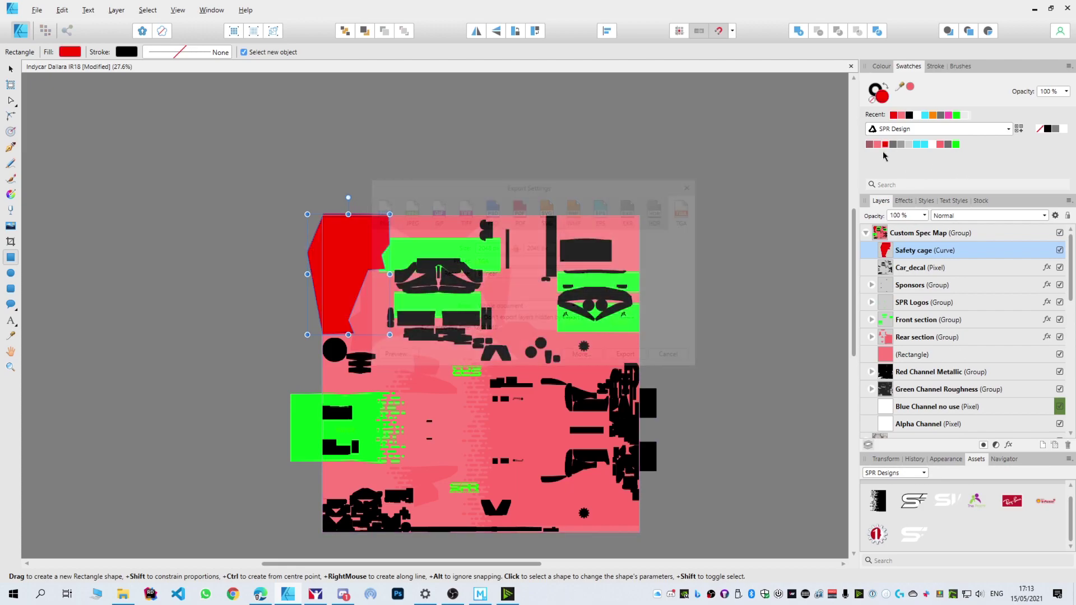
key("Return")
left_click(133, 102)
double_click(194, 95)
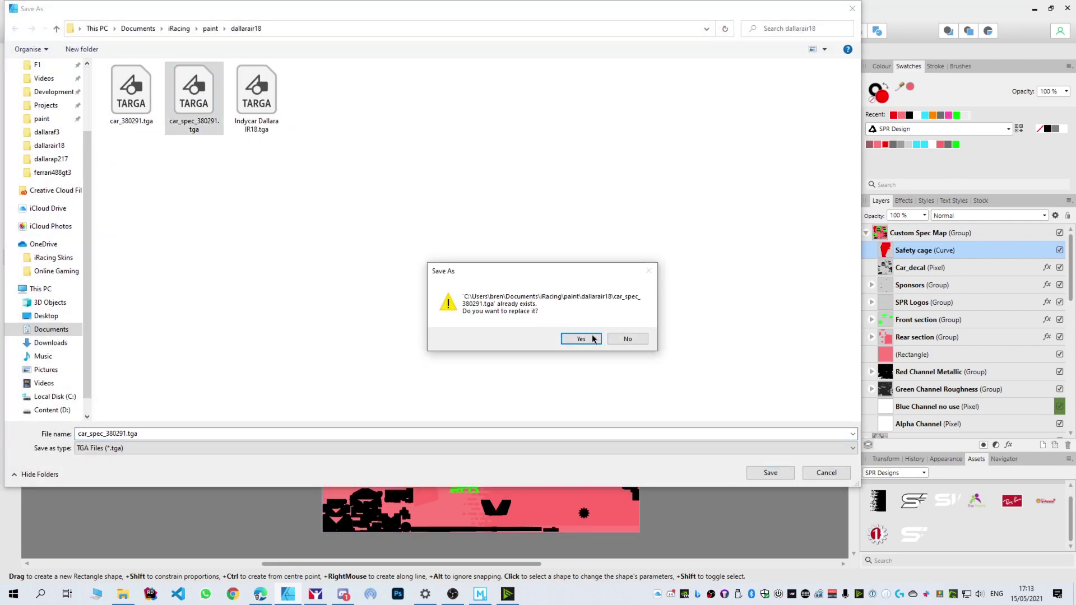
left_click(593, 336)
key("alt+Tab")
- Orbit the IR18 preview toward the front and zoom around the sidepod and nose
left_click_drag(376, 346, 546, 374)
scroll(541, 403, "down", 5)
scroll(643, 382, "up", 5)
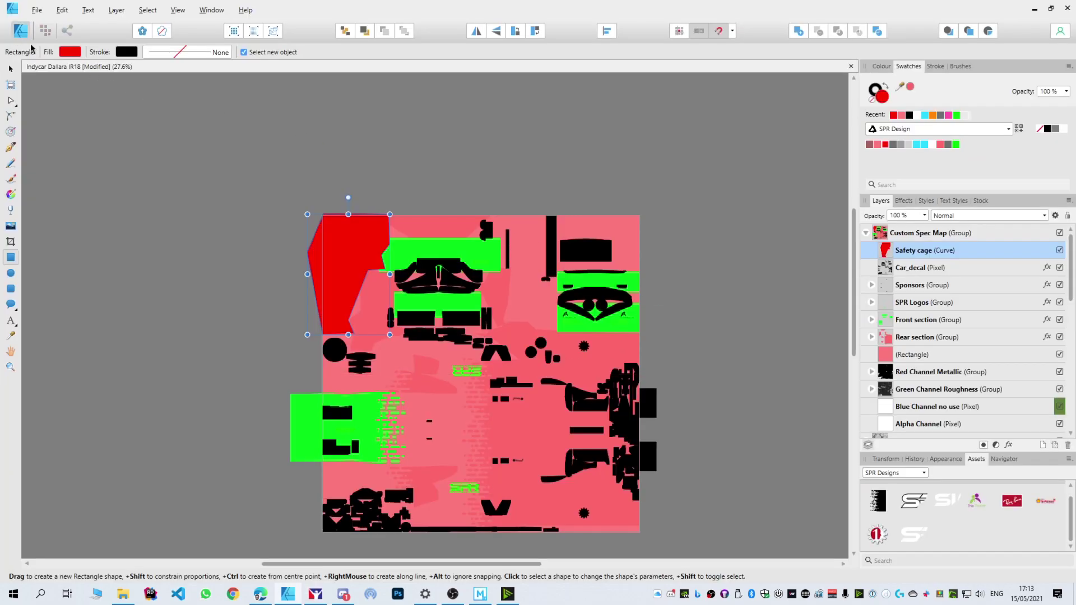
- Change the Safety cage fill to bright green
left_click(69, 51)
left_click_drag(116, 155, 76, 178)
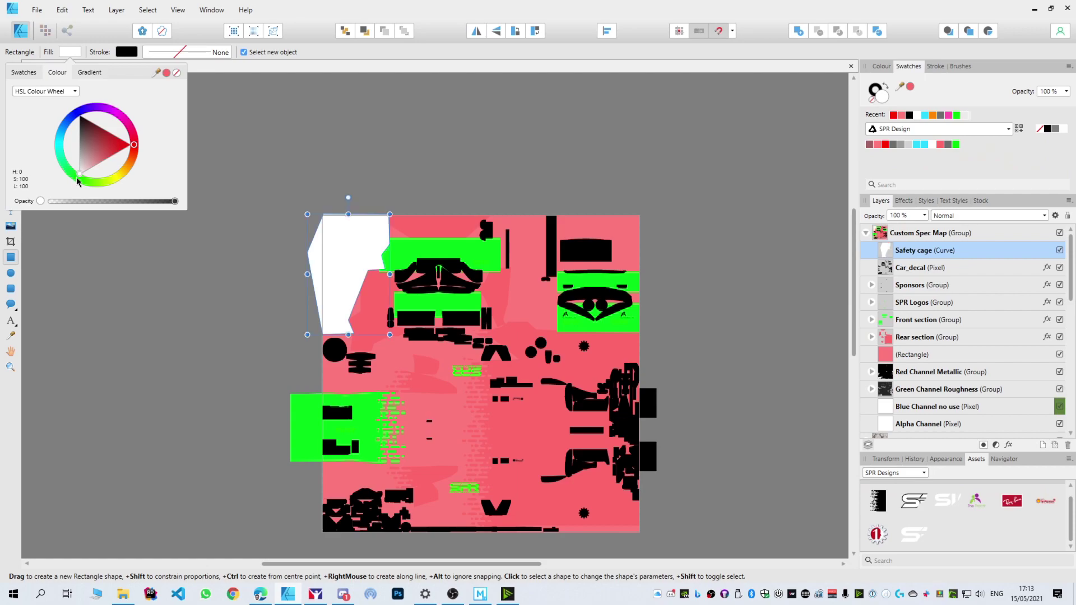
left_click(75, 177)
- Export the spec map as TGA, replacing car_spec_380291.tga, and view it in iRacing
key("ctrl+alt+shift+s")
left_click(644, 359)
double_click(194, 96)
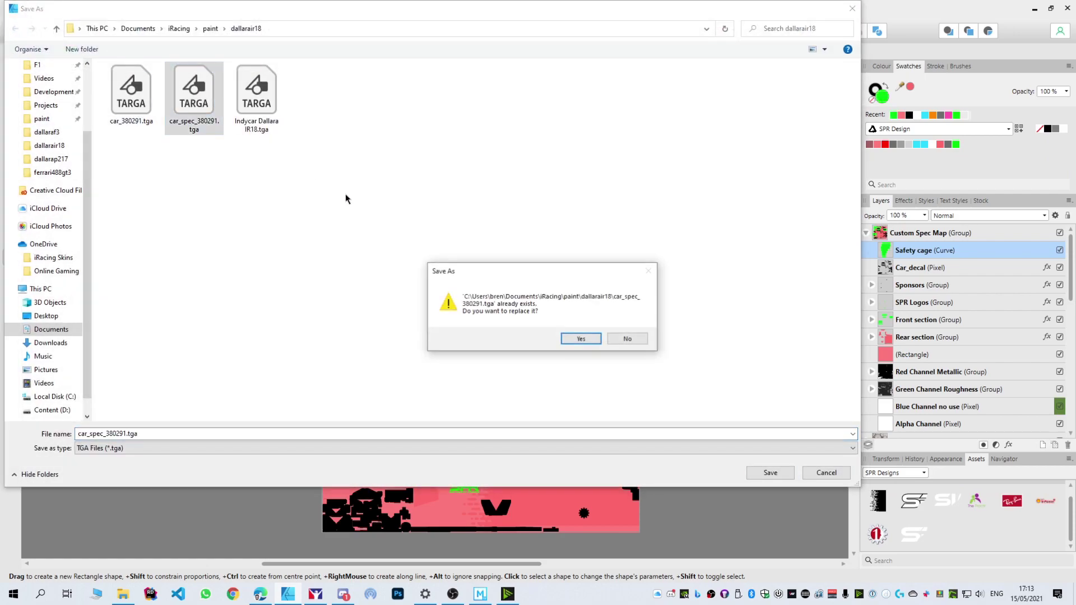
left_click(589, 339)
key("alt+Tab")
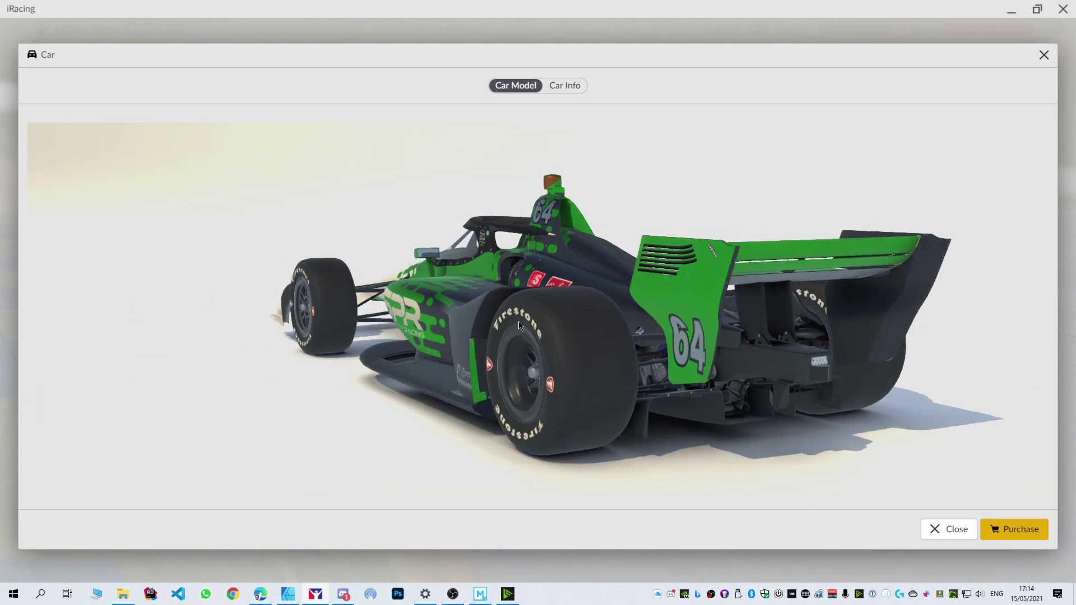
- Return to Affinity Designer after viewing the car's rear in iRacing
key("alt+Tab")
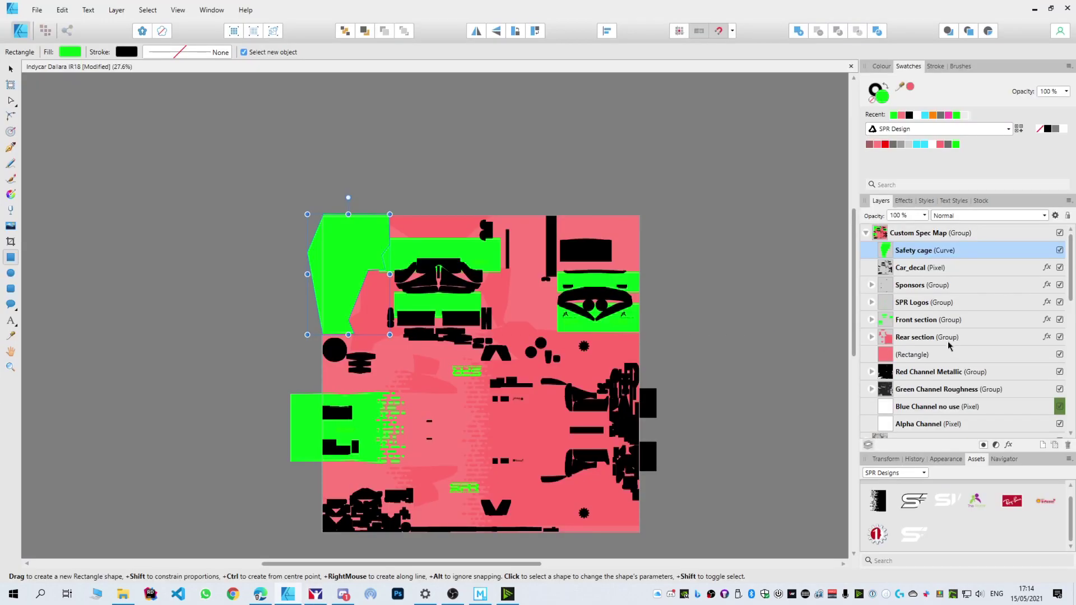
- Expand Turn Off Before Exporting TGA to reveal Wire, Mask, Sponsors, Numbers and Car_Mandatory
scroll(919, 325, "down", 5)
scroll(931, 340, "down", 1)
scroll(926, 338, "up", 1)
scroll(912, 320, "up", 1)
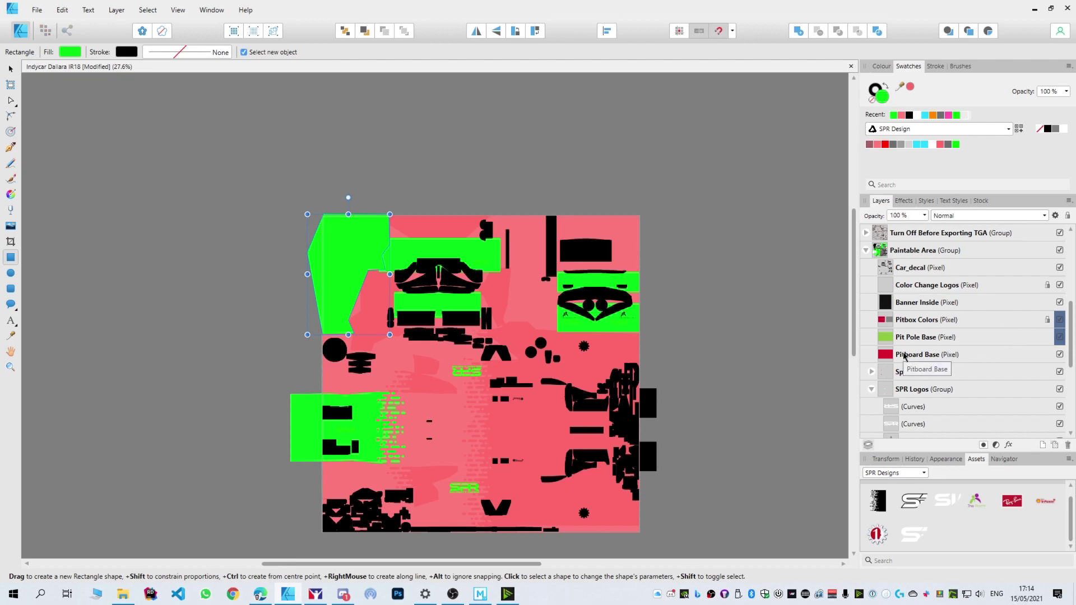
left_click(872, 372)
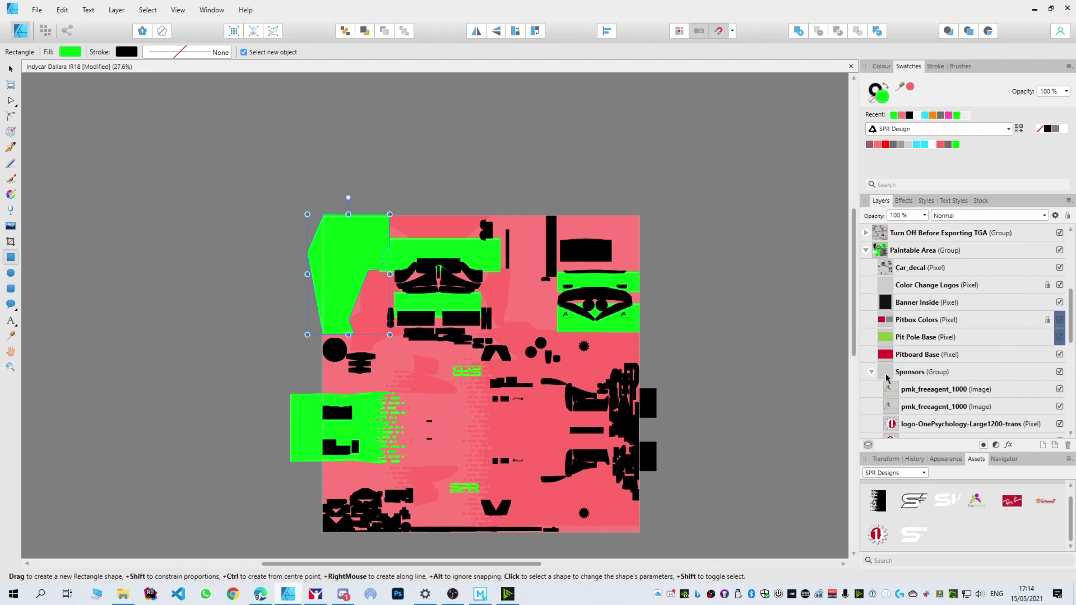
left_click(872, 372)
scroll(898, 299, "up", 1)
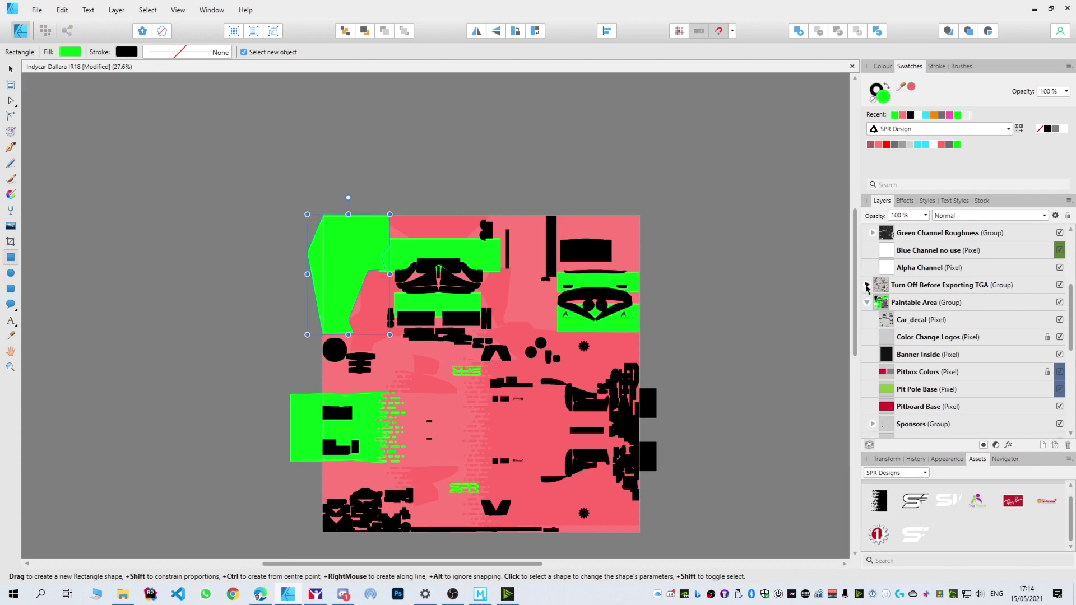
left_click(867, 285)
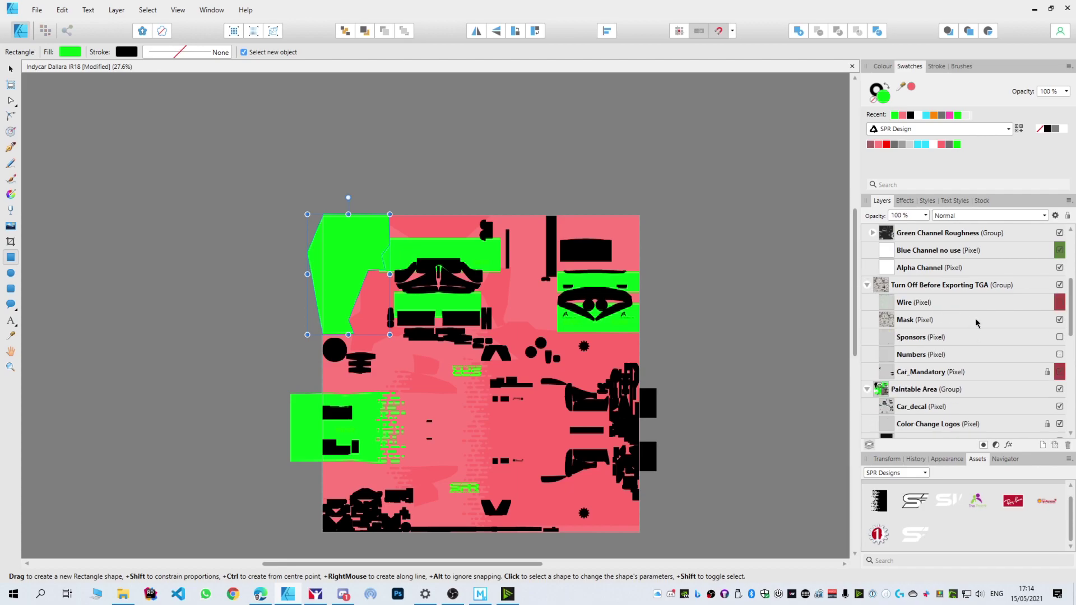
- Move three logo curves out of SPR Logos to below Sponsors, then export as TGA
left_click(928, 355)
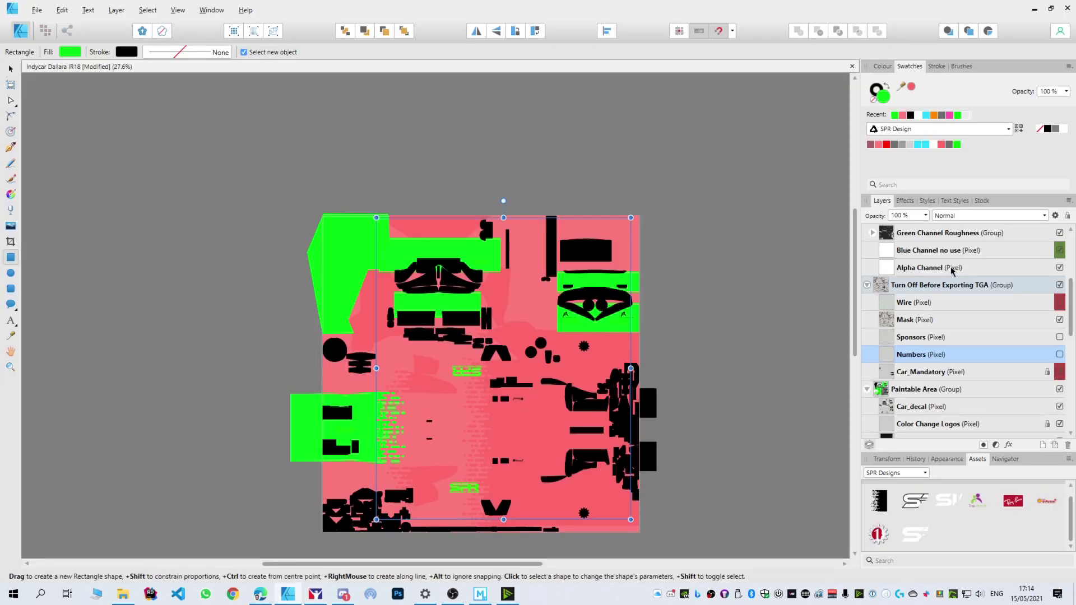
scroll(951, 271, "up", 3)
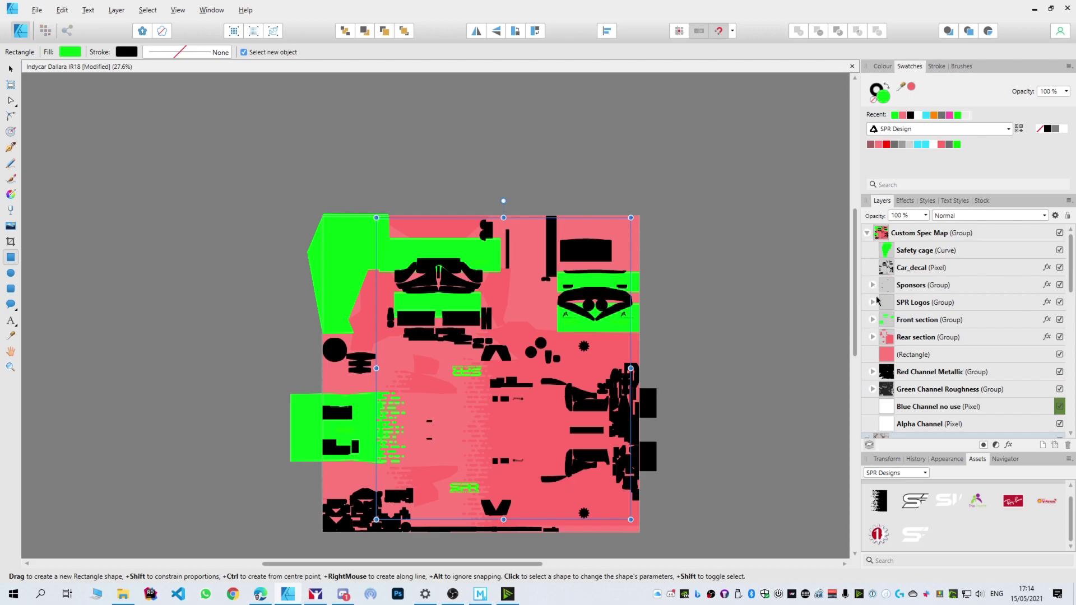
left_click(873, 302)
left_click(906, 392)
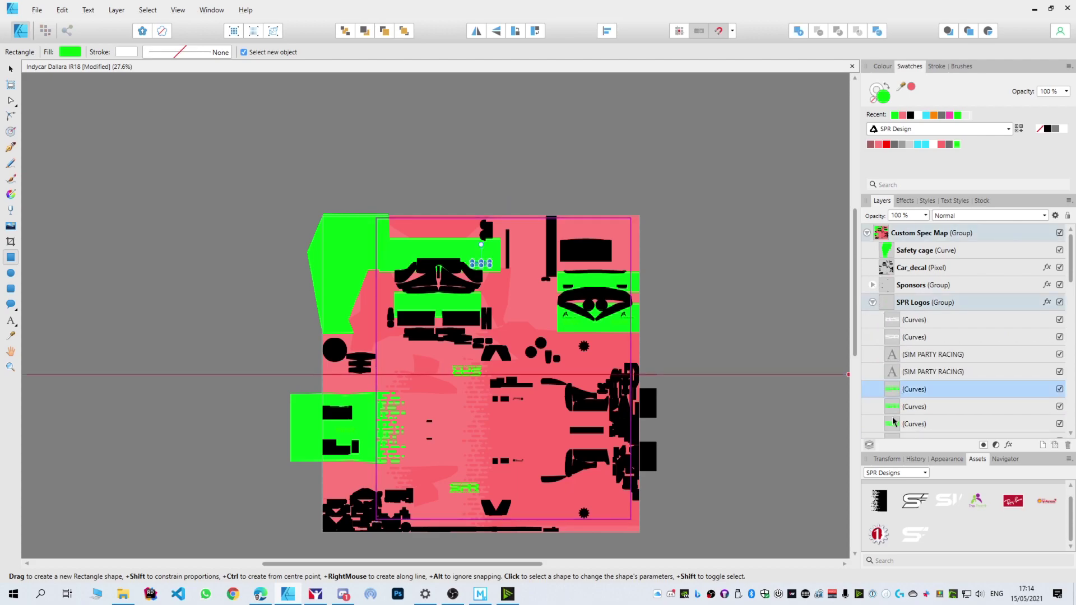
left_click(892, 418, "shift")
left_click_drag(883, 302, 888, 308)
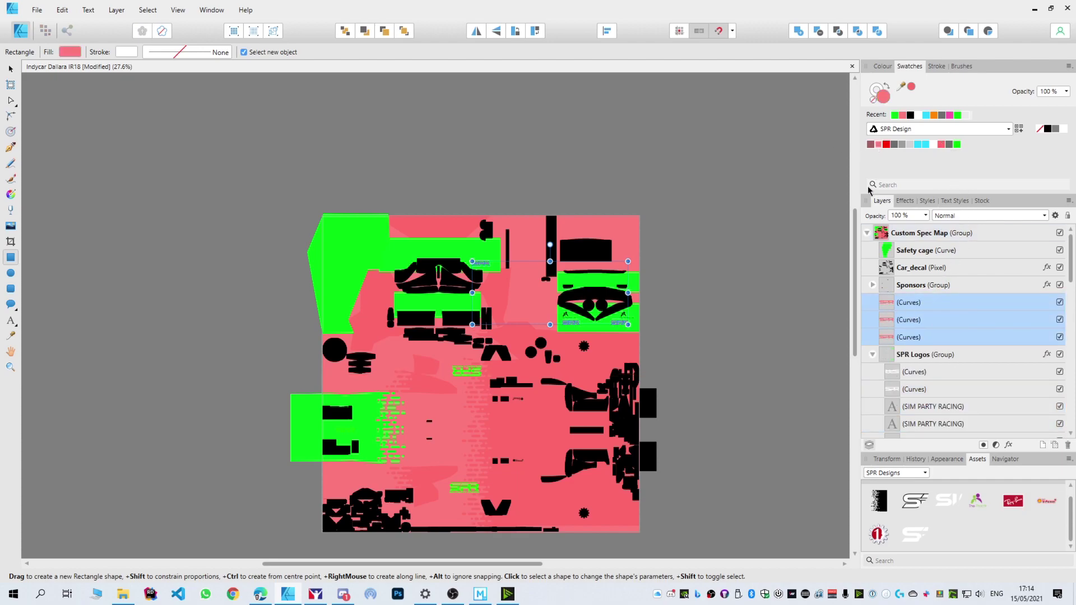
key("ctrl+alt+shift+w")
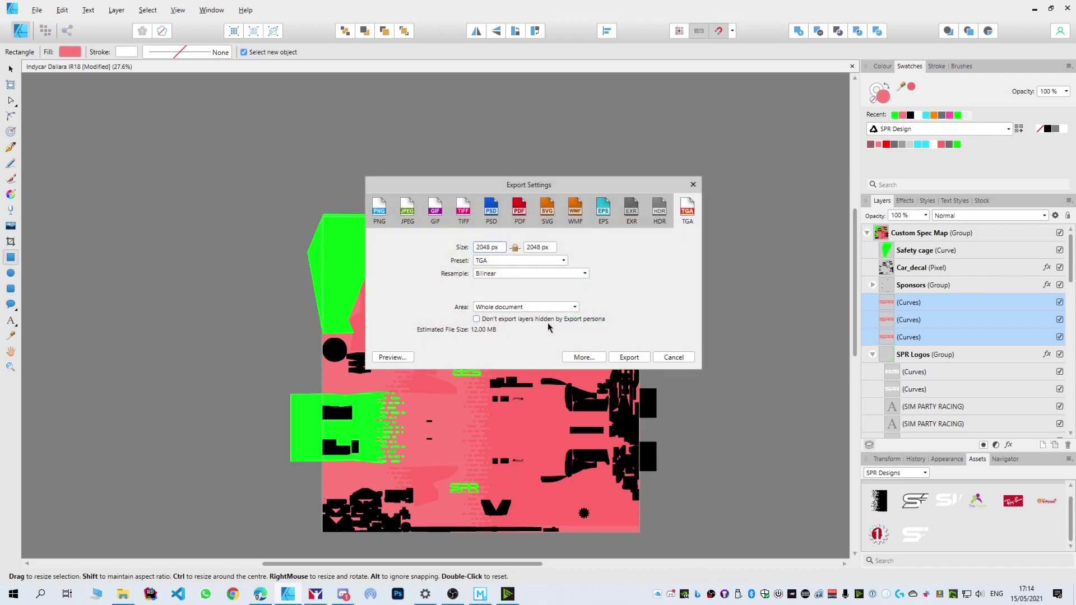
key("Return")
key("Return")
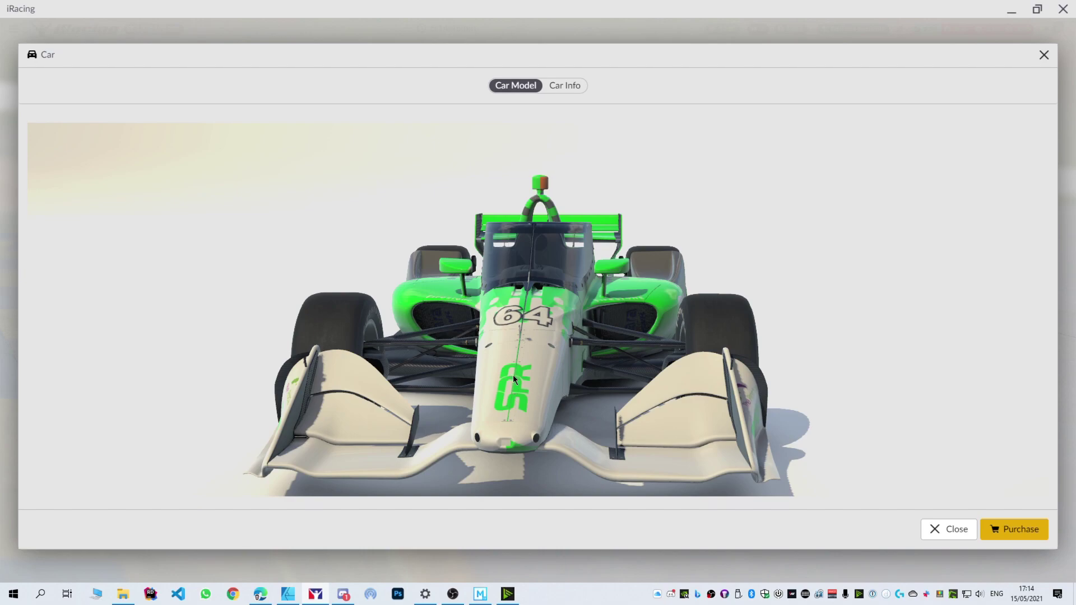
- Swing the IR18 preview between front-right and front-left three-quarter views to check the darker green
left_click_drag(510, 396, 592, 427)
left_click_drag(663, 430, 227, 403)
key("alt+Tab")
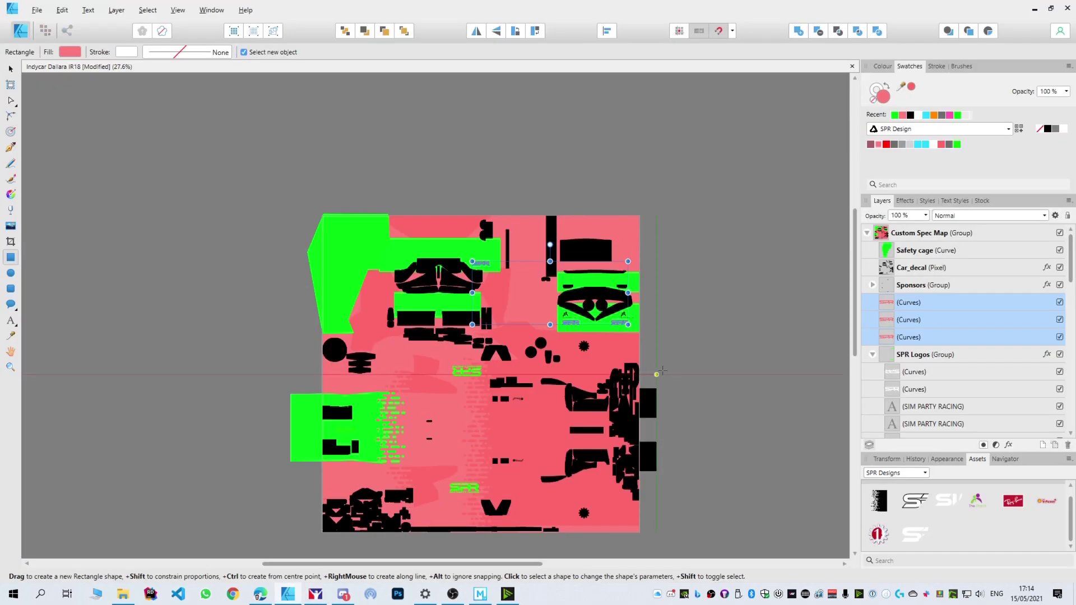
- Move the green logo curve out of SPR Logos and fill it pink
scroll(912, 375, "down", 3)
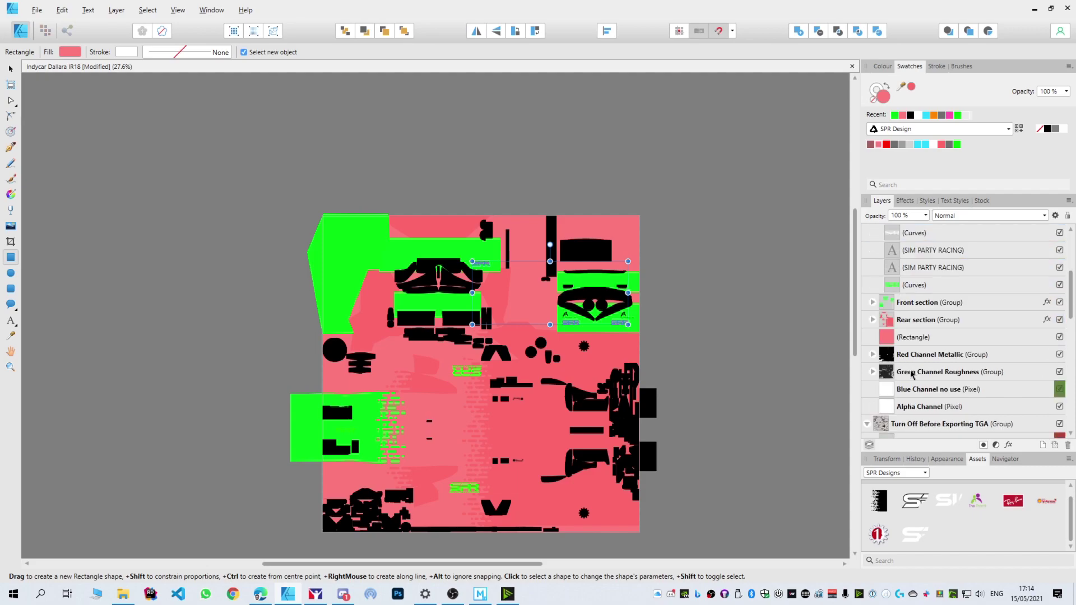
scroll(908, 342, "up", 1)
left_click(908, 338)
scroll(892, 281, "up", 2)
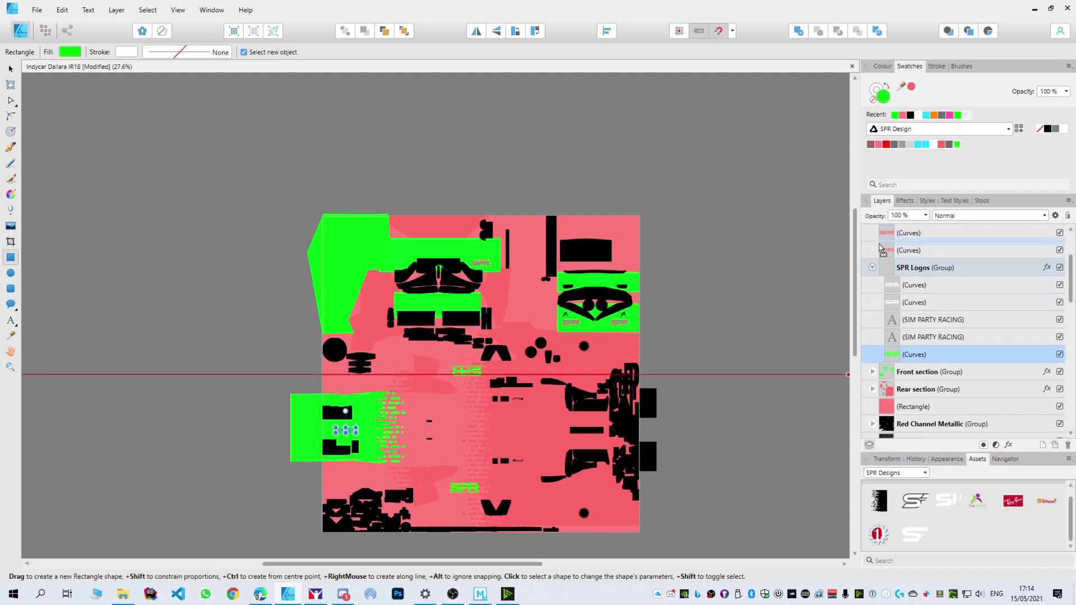
left_click_drag(883, 252, 882, 327)
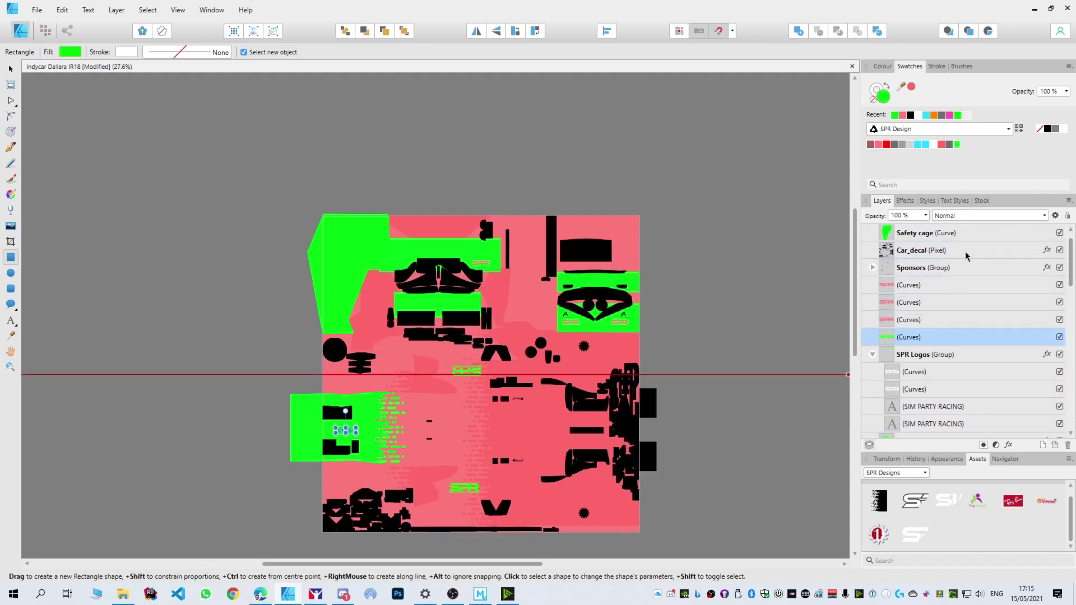
left_click(939, 144)
- Export the spec map as TGA over car_spec_380291.tga
key("ctrl+alt+shift+s")
left_click(629, 357)
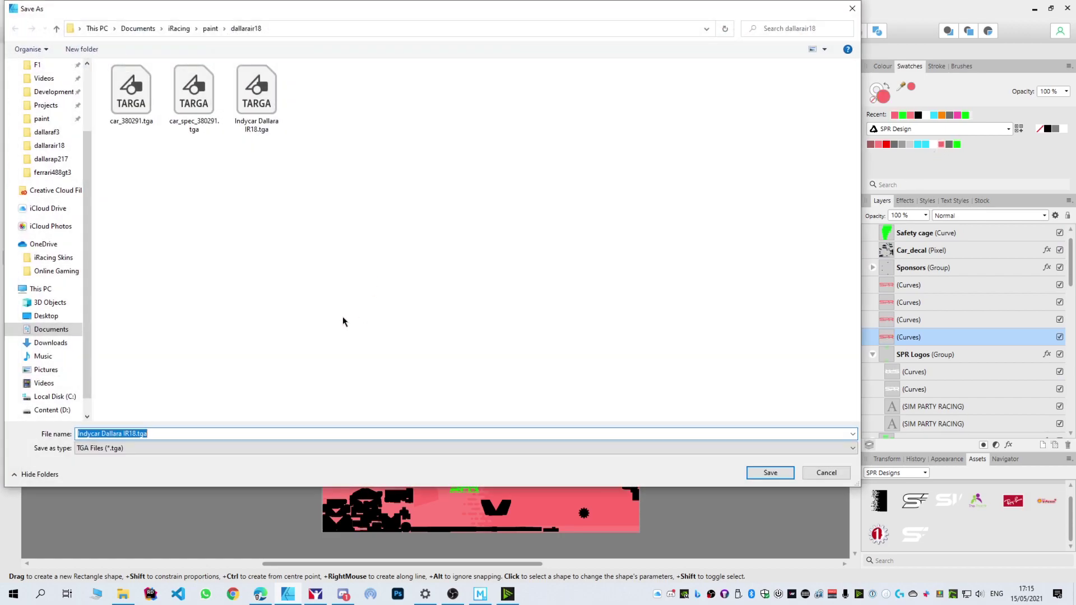
double_click(179, 93)
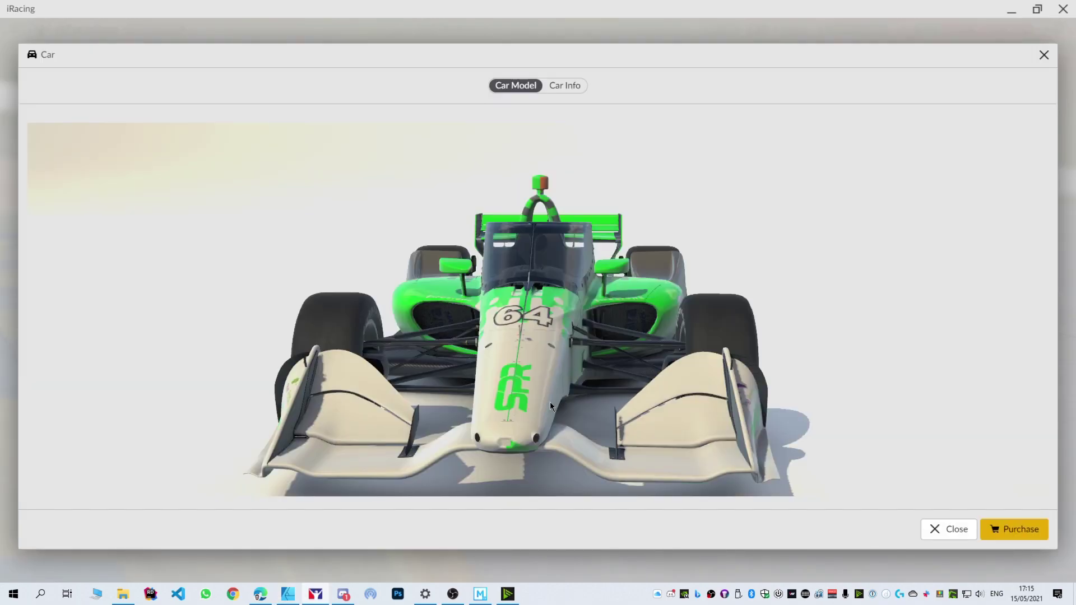
- Rotate the IR18 preview to inspect the glossier green livery from the side
left_click_drag(520, 406, 631, 346)
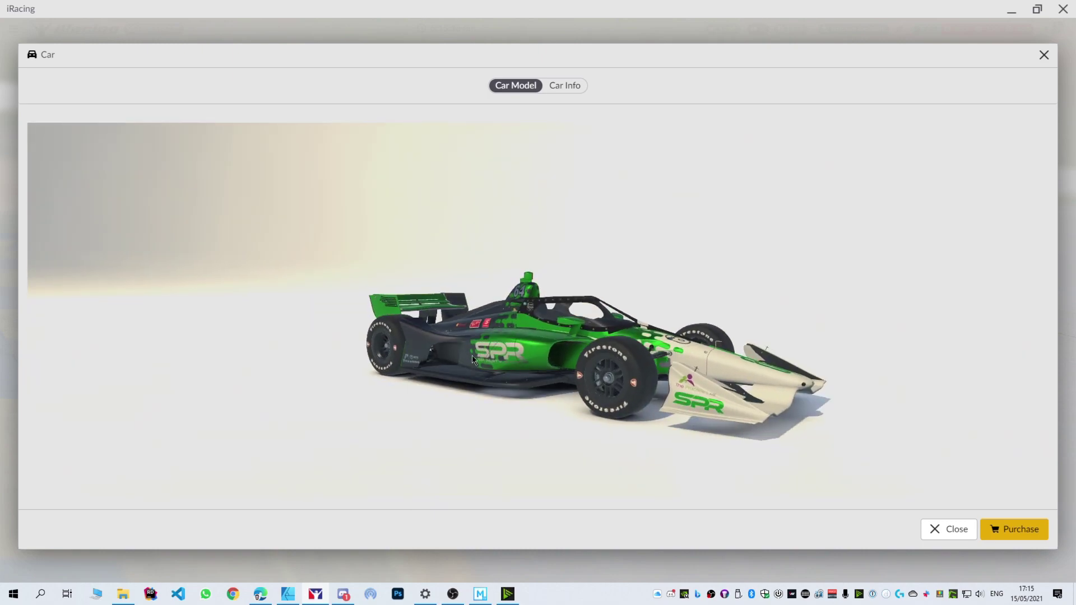
key("alt+Tab")
scroll(953, 314, "up", 1)
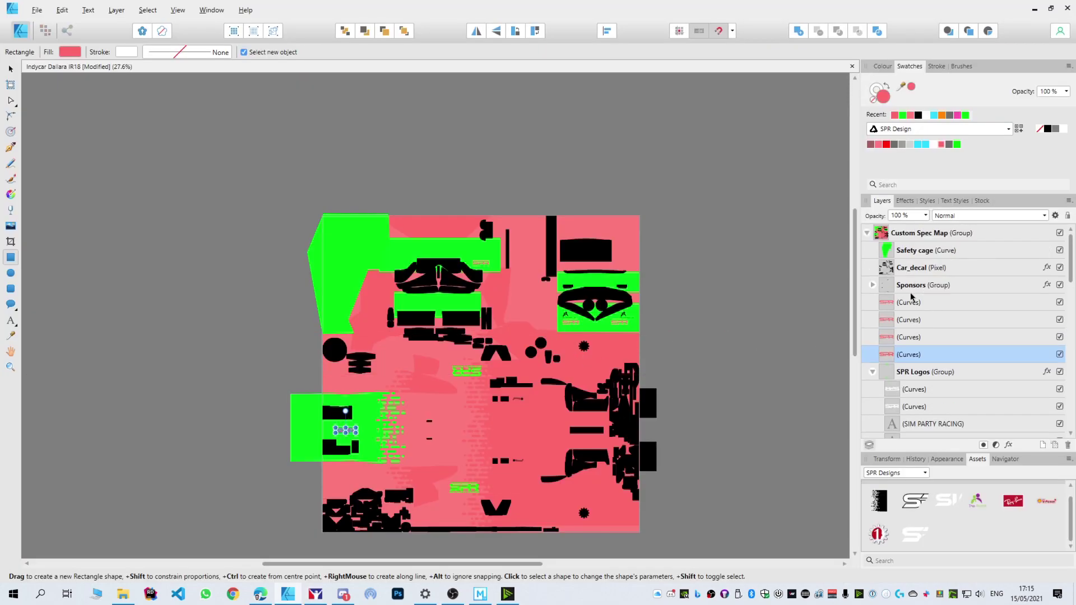
- Give the first SPR logo curve a solid black 1.5 pt outline
scroll(901, 316, "down", 10)
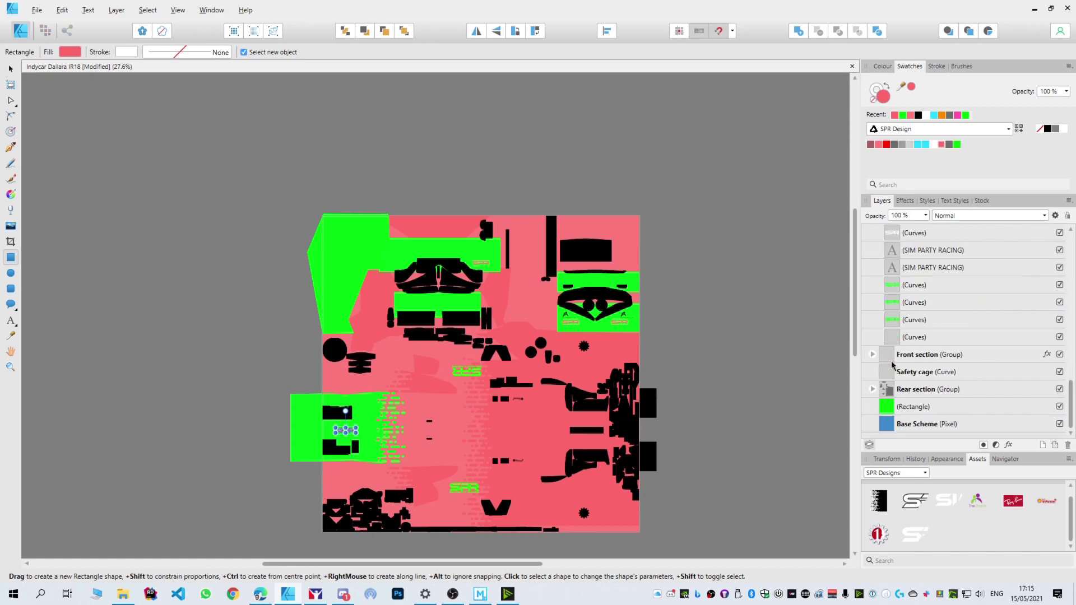
scroll(895, 342, "up", 3)
left_click(895, 320)
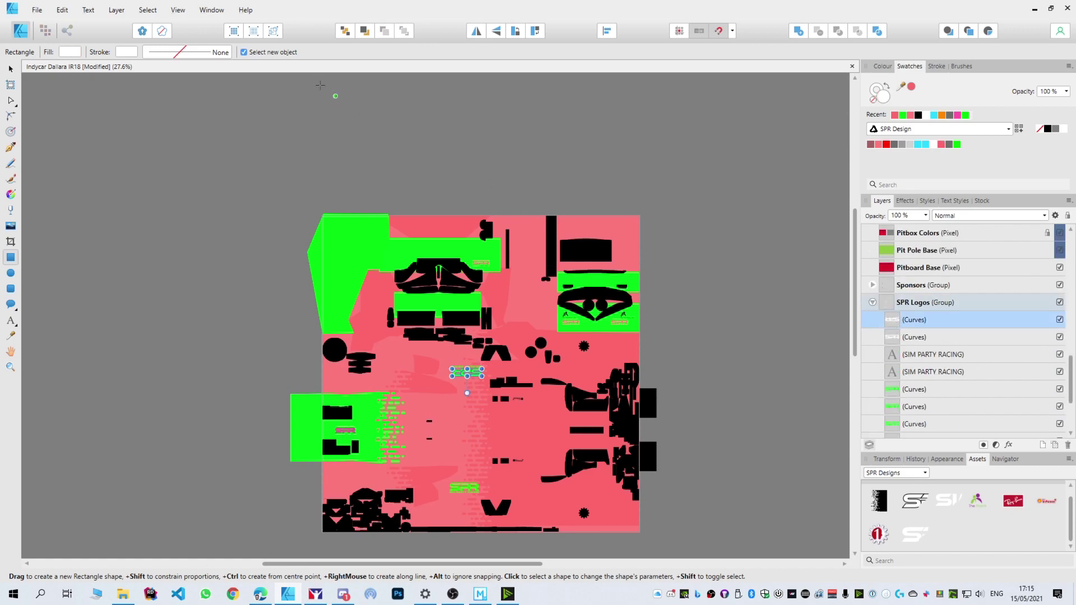
left_click(181, 52)
left_click(168, 74)
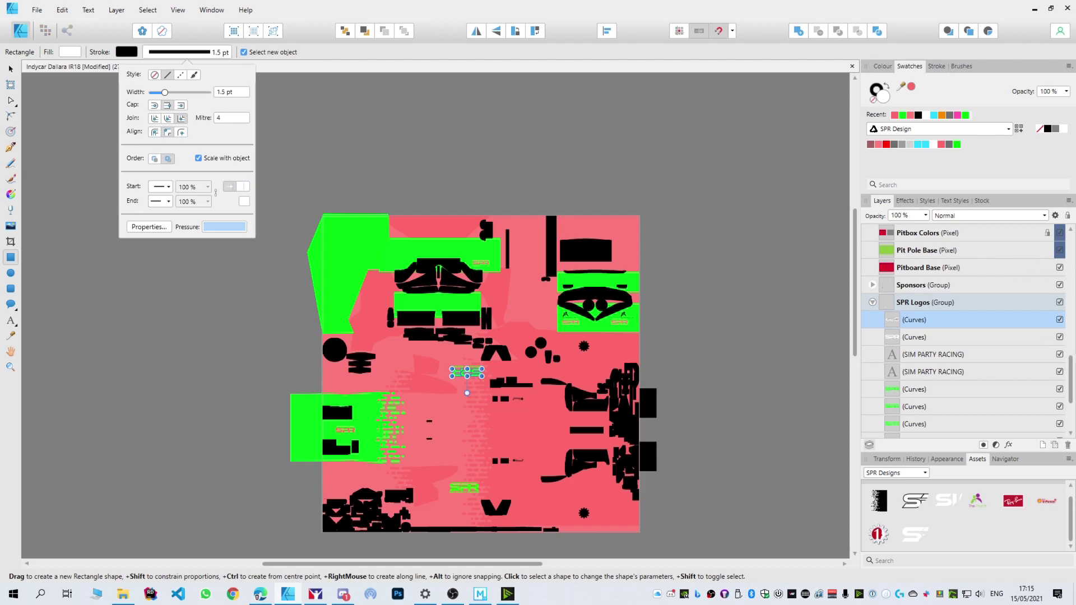
- Collapse the layer groups and hide the Custom Spec Map group
left_click_drag(1072, 367, 1073, 241)
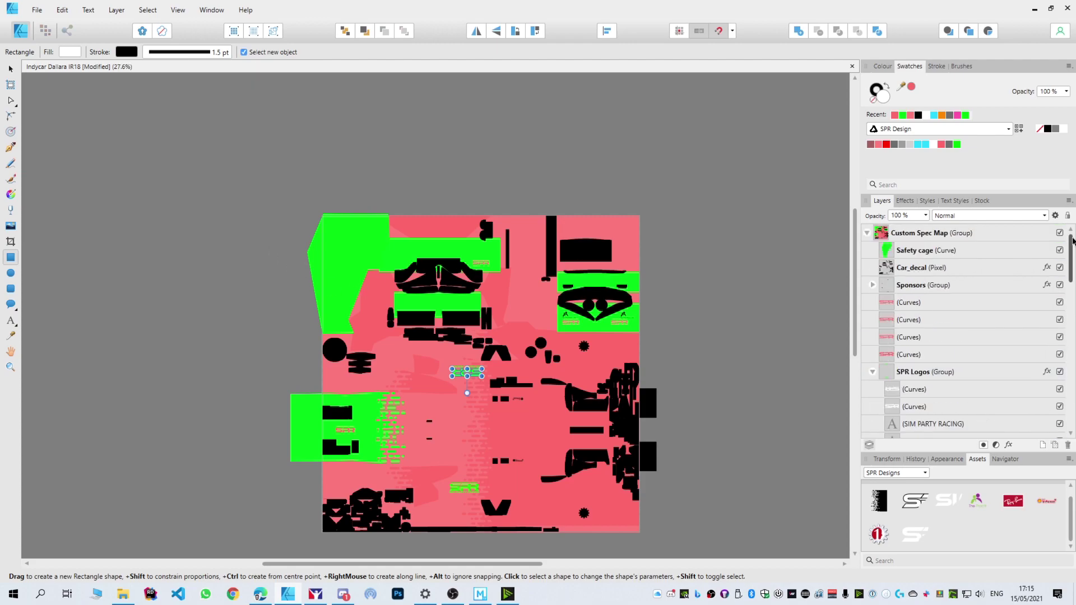
left_click(869, 234)
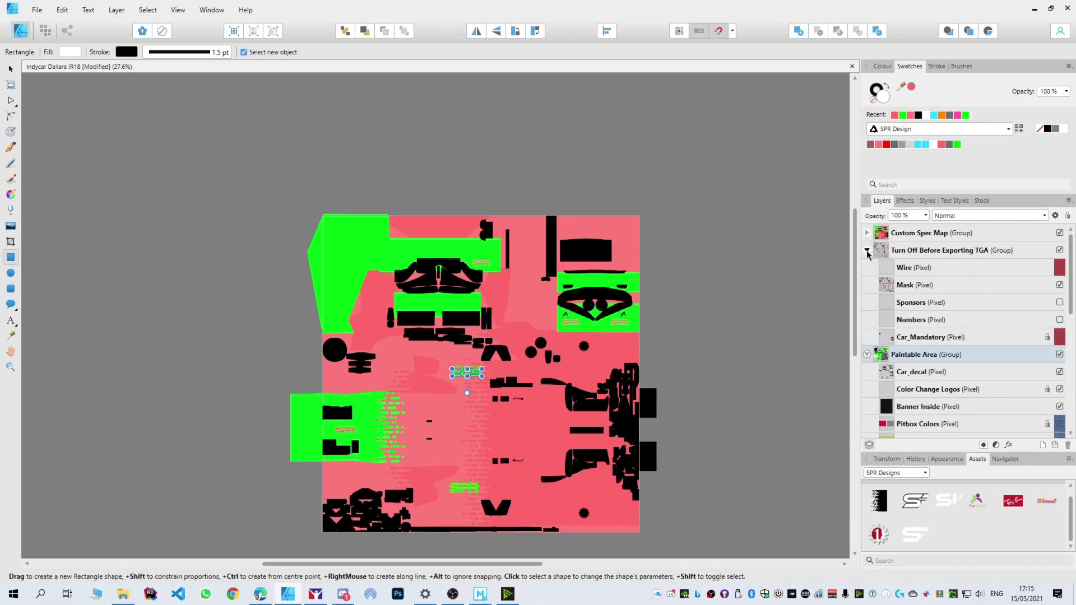
left_click(868, 251)
left_click(867, 268)
left_click(1055, 235)
left_click(1060, 233)
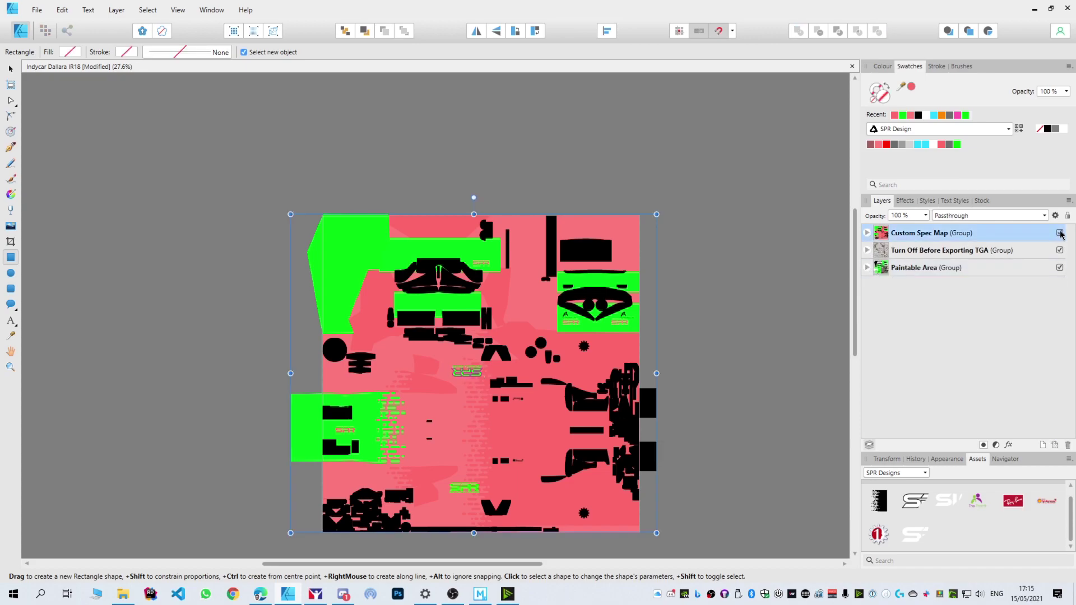
- Give the second SPR logo curve the same solid black 1.5 pt outline
left_click(868, 268)
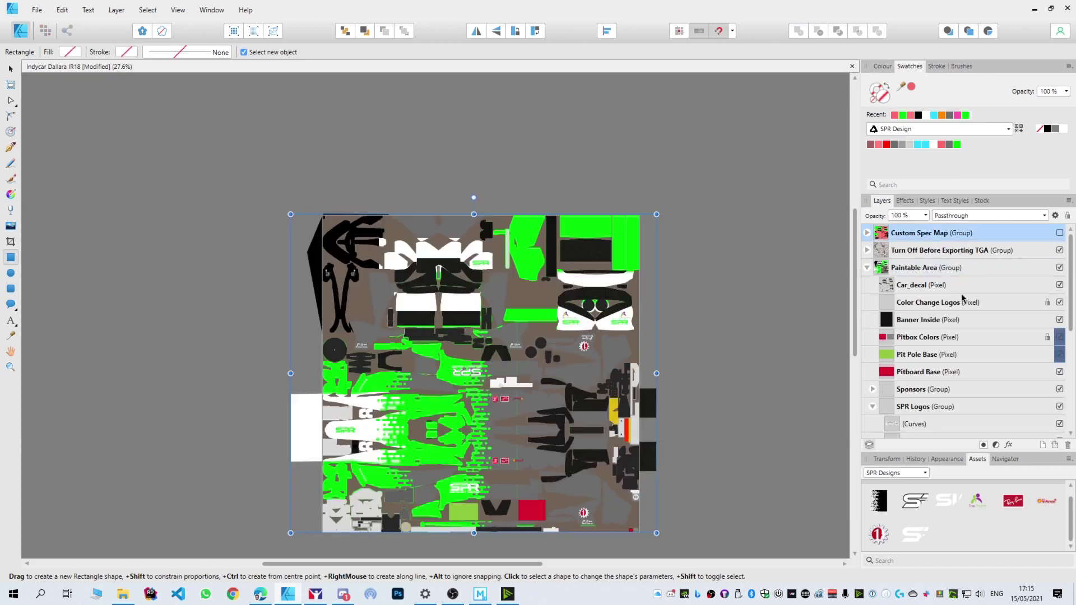
scroll(919, 338, "down", 5)
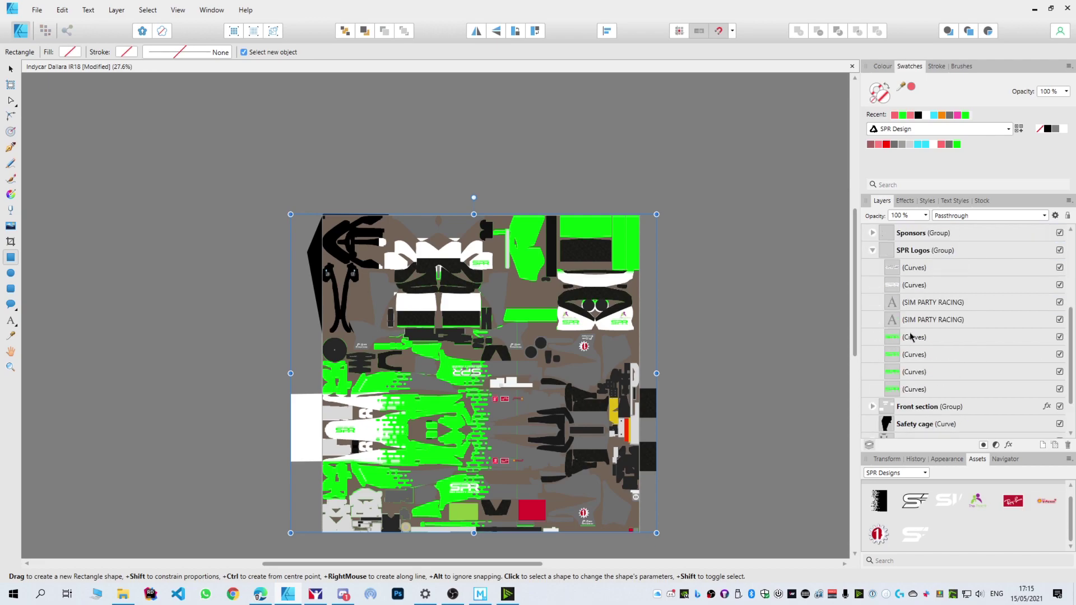
left_click(900, 288)
left_click(178, 53)
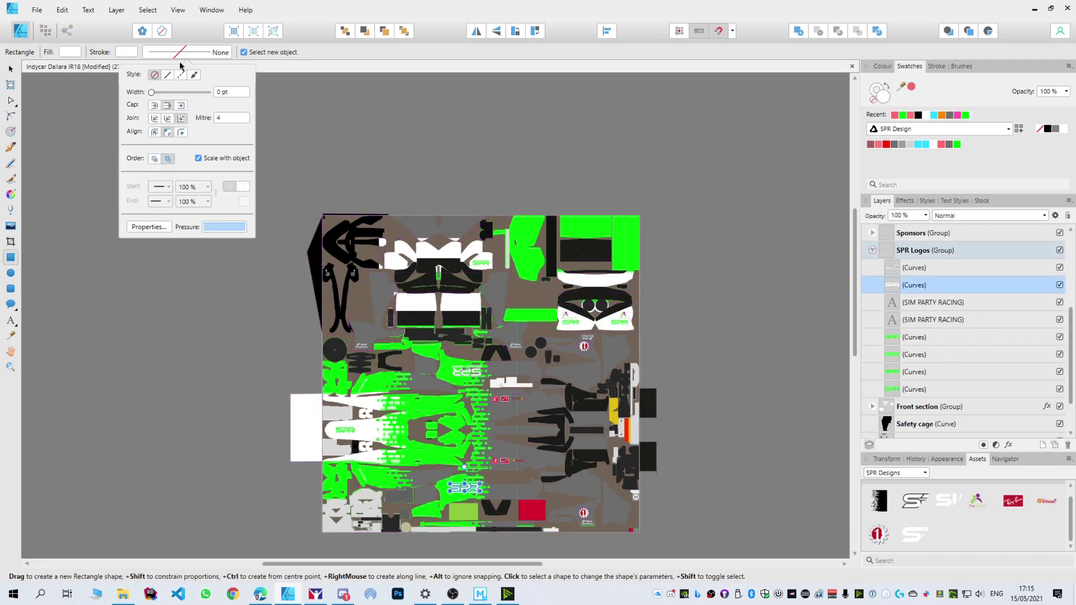
left_click(167, 75)
- Export the paint as TGA, replacing car_380291.tga
key("ctrl+alt+shift+s")
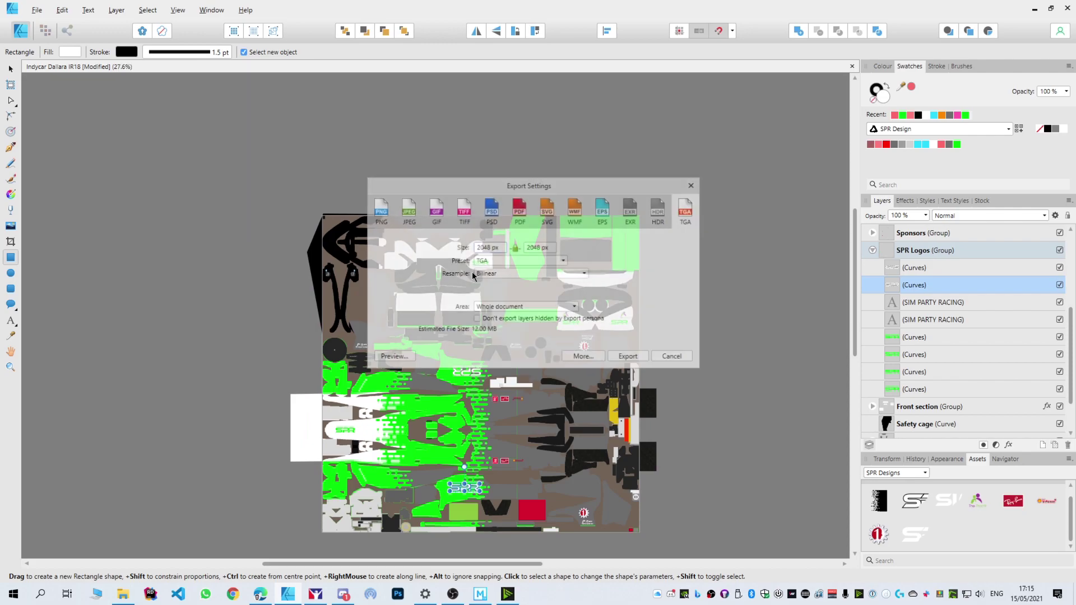
left_click(630, 357)
double_click(123, 101)
left_click(586, 335)
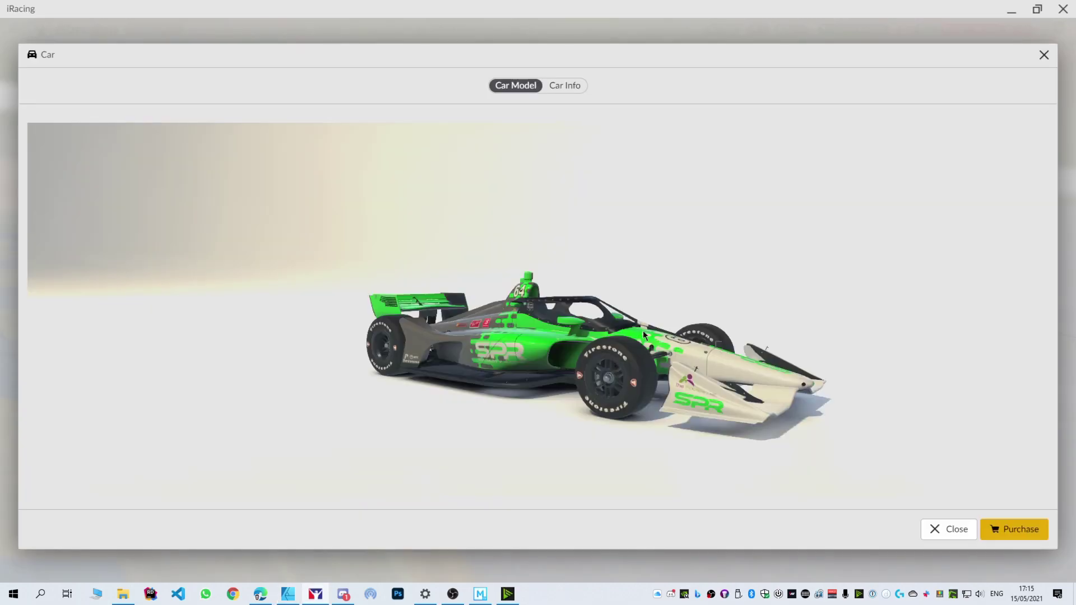
- Spin the IR18 preview to check the outlined logos on both sides
key("ctrl+r")
left_click_drag(562, 375, 806, 332)
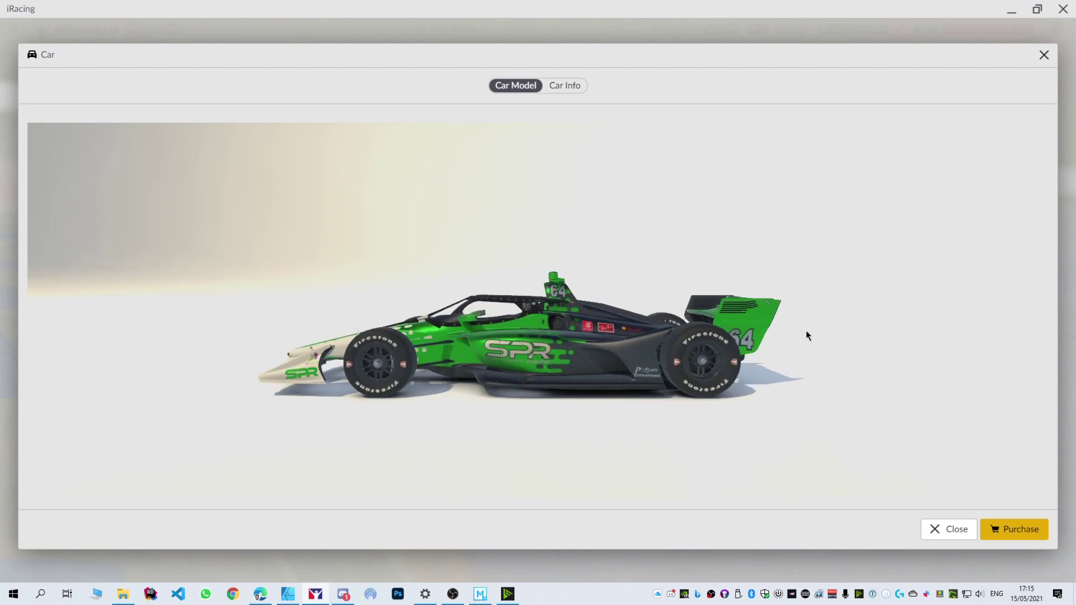
left_click_drag(598, 393, 590, 373)
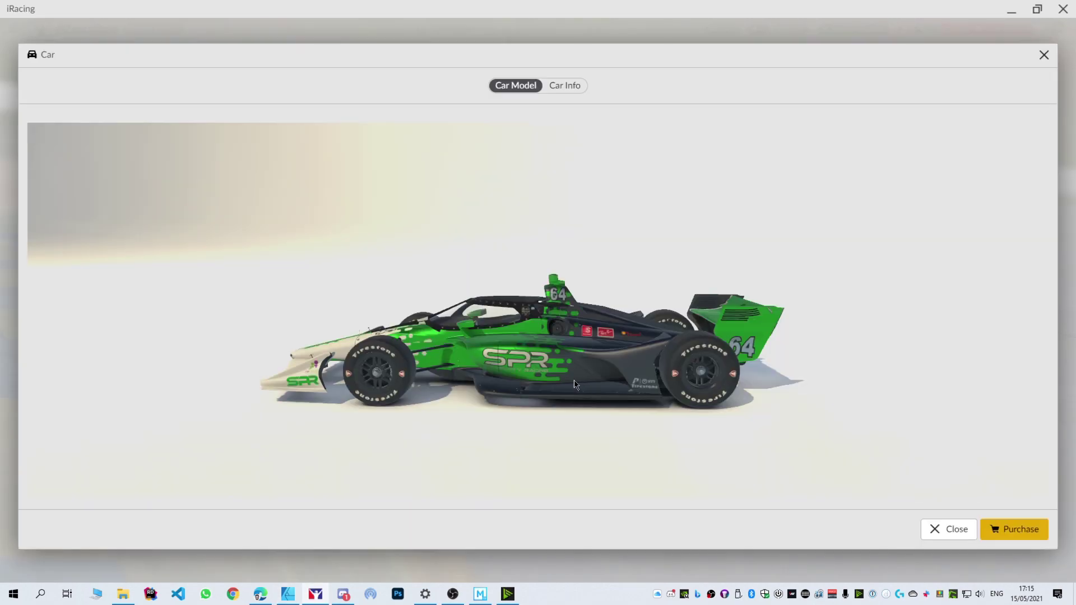
- Turn the preview to a front three-quarter view, then expand Front section in Layers
left_click_drag(579, 386, 378, 399)
key("alt+Tab")
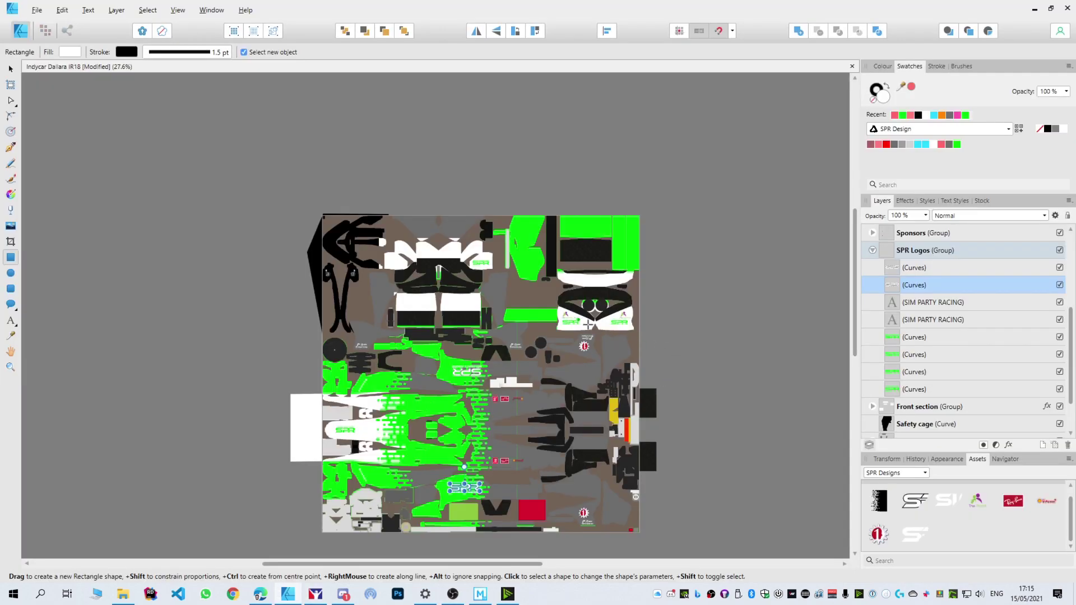
left_click(11, 69)
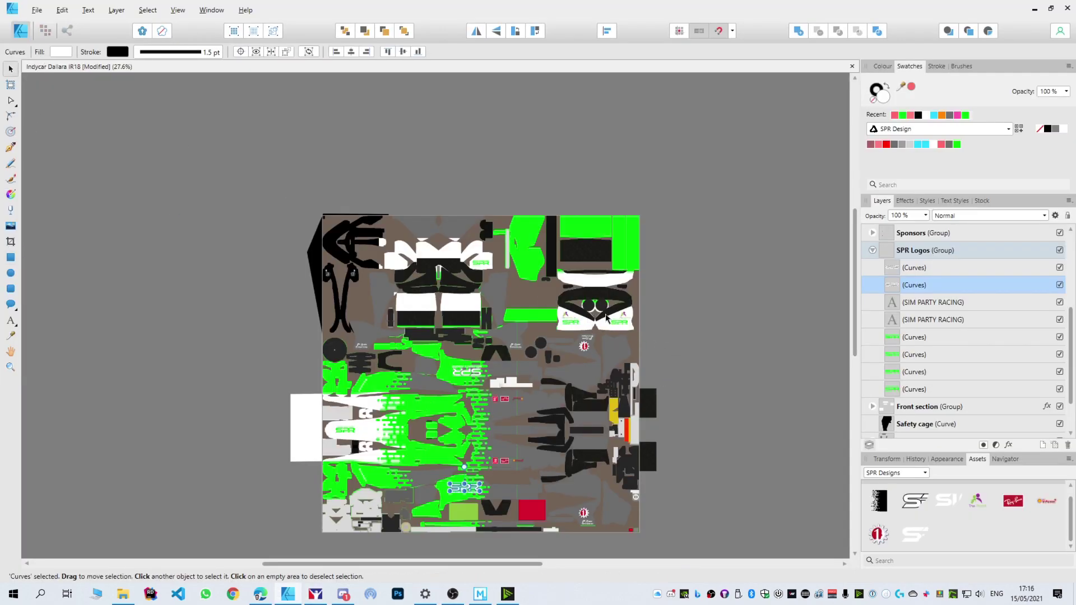
left_click(919, 355)
left_click(928, 407)
scroll(933, 427, "up", 2)
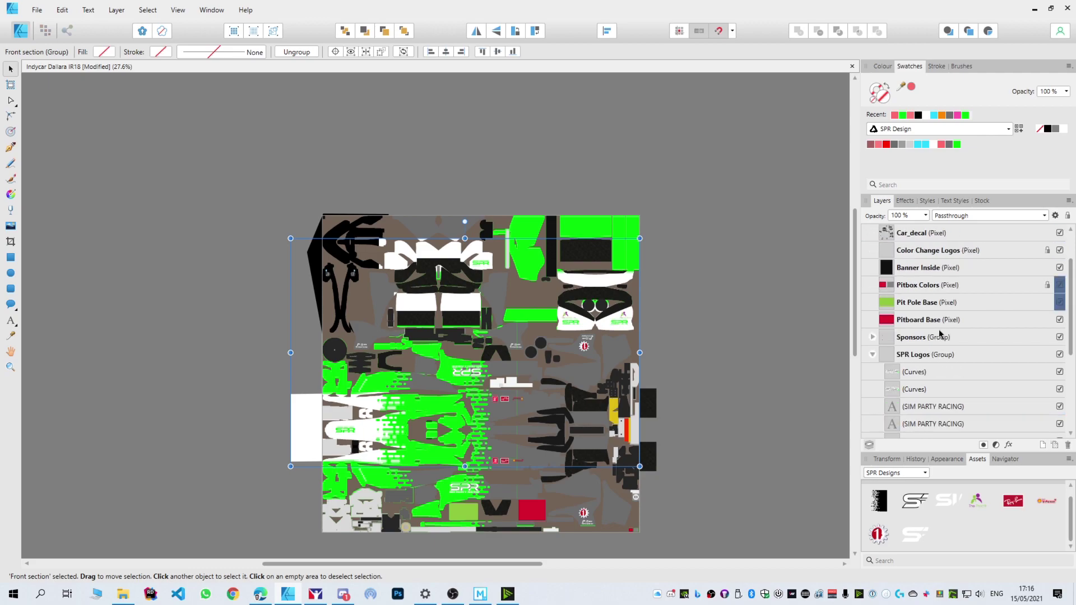
scroll(892, 384, "down", 3)
left_click(873, 354)
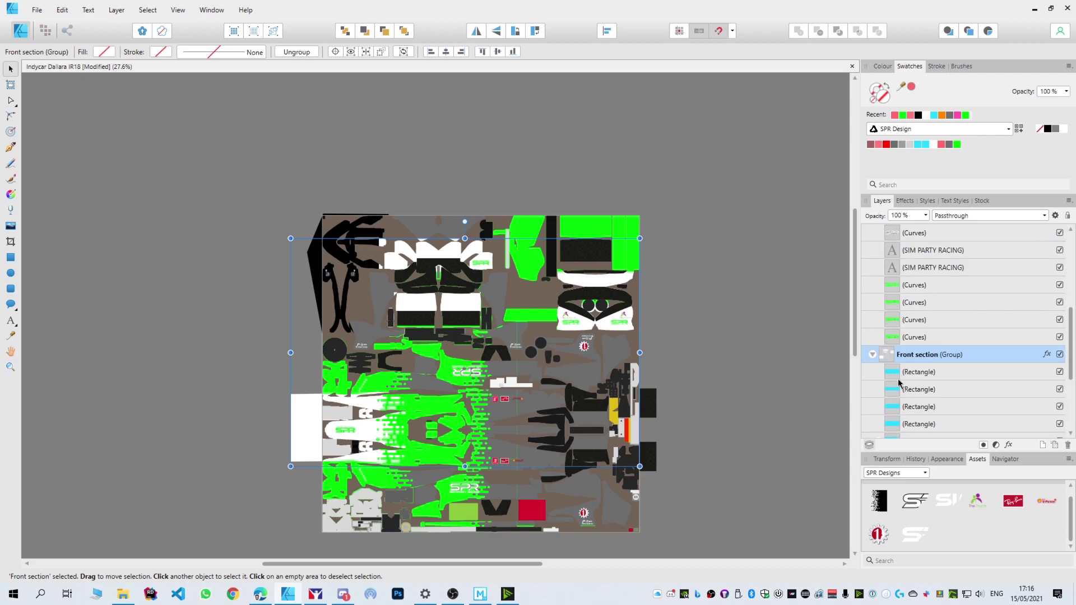
- Move the fourth Front section rectangle out to sit directly above the group
left_click(900, 371)
left_click(897, 389)
left_click(895, 406)
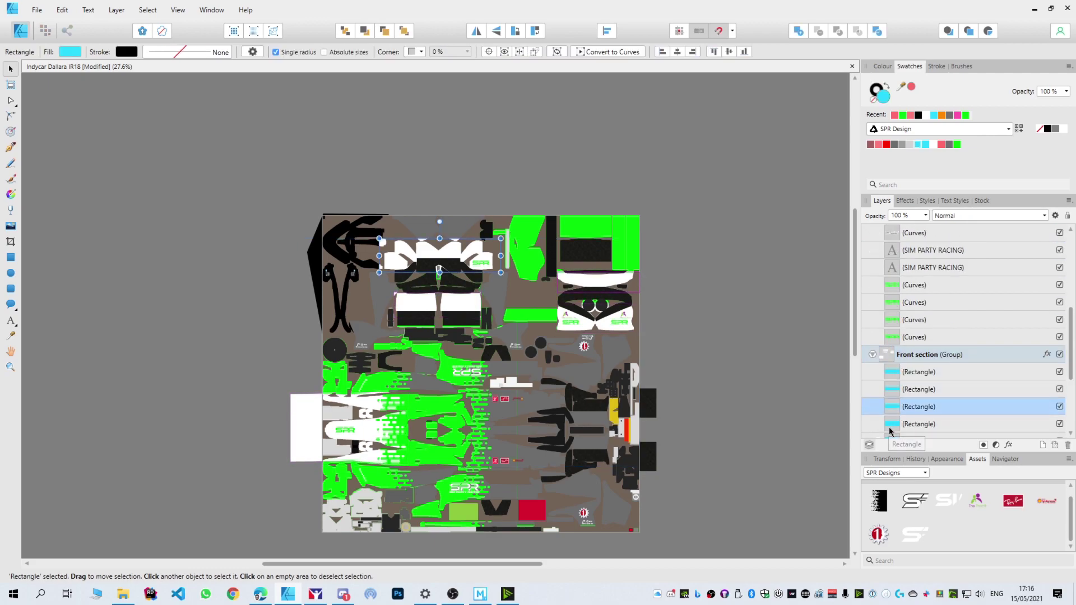
left_click(891, 426)
scroll(895, 425, "down", 2)
left_click_drag(893, 377, 883, 298)
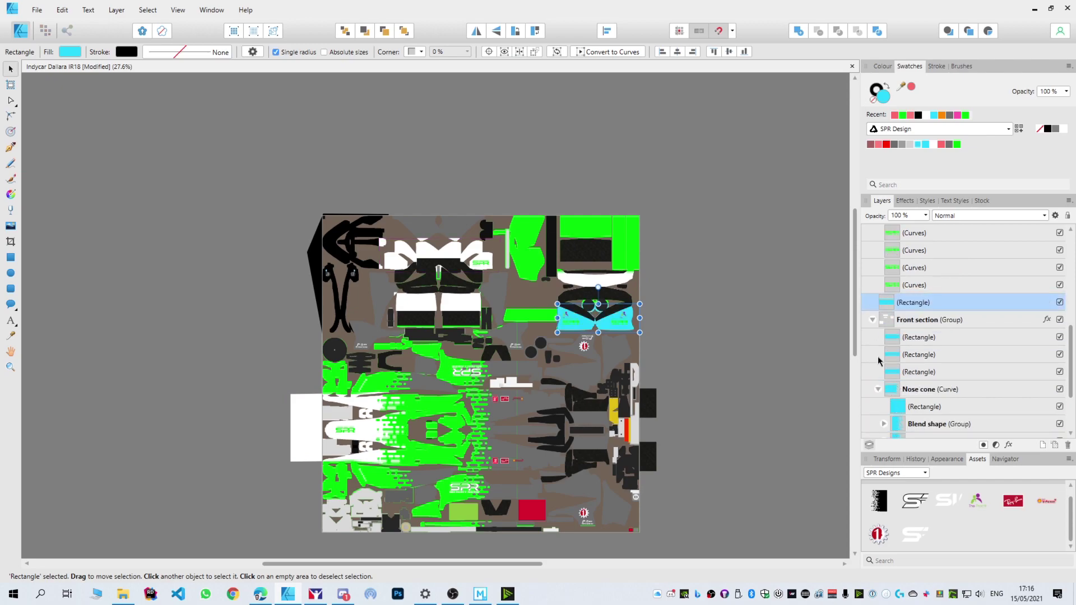
- Recolour that rectangle's fill from cyan to grey
left_click(960, 144)
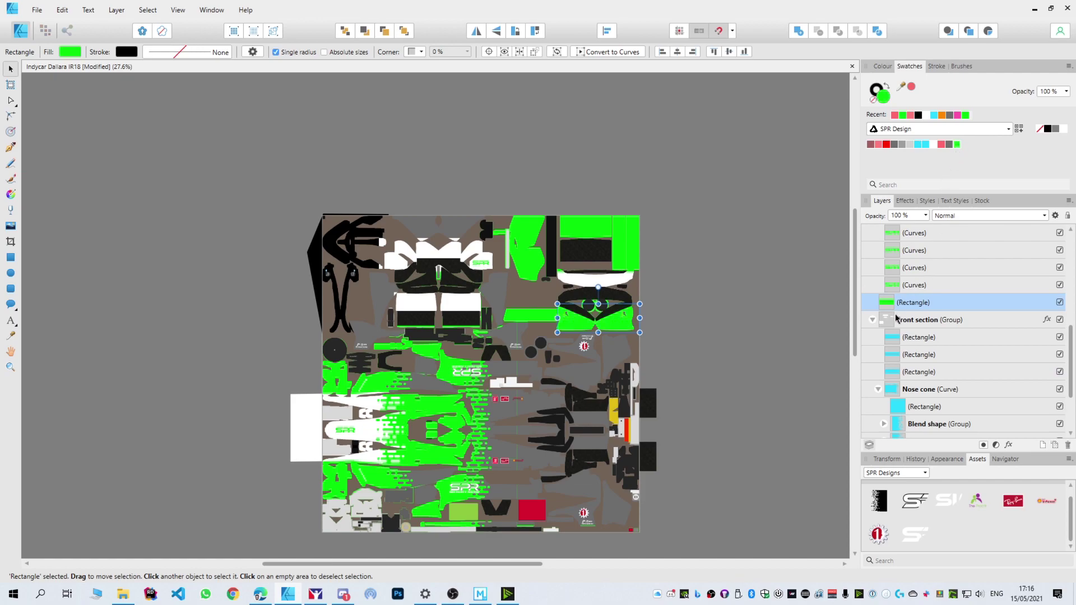
left_click(895, 144)
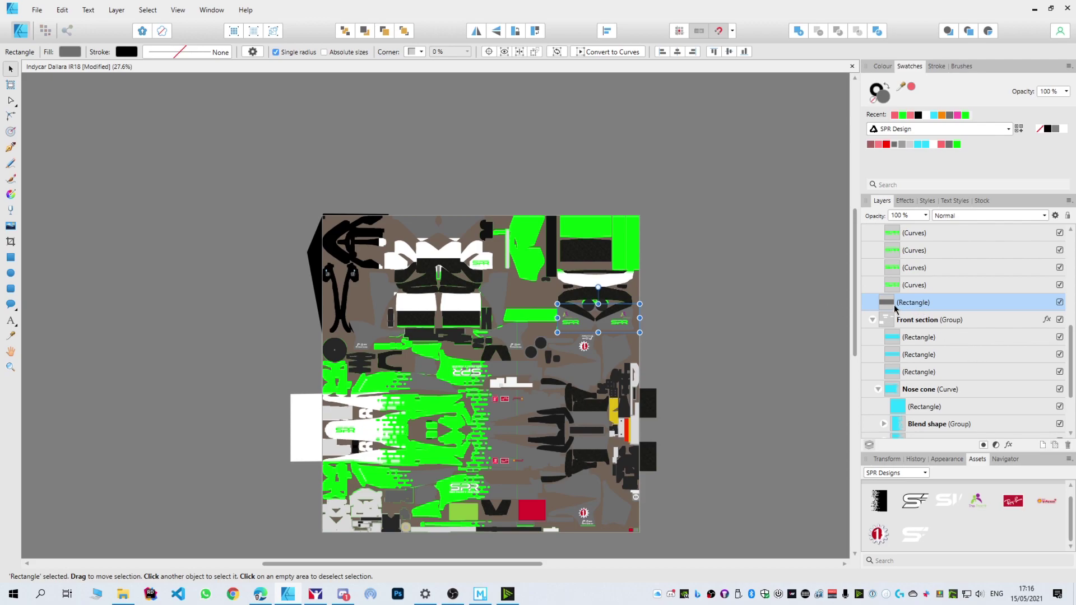
scroll(909, 302, "up", 5)
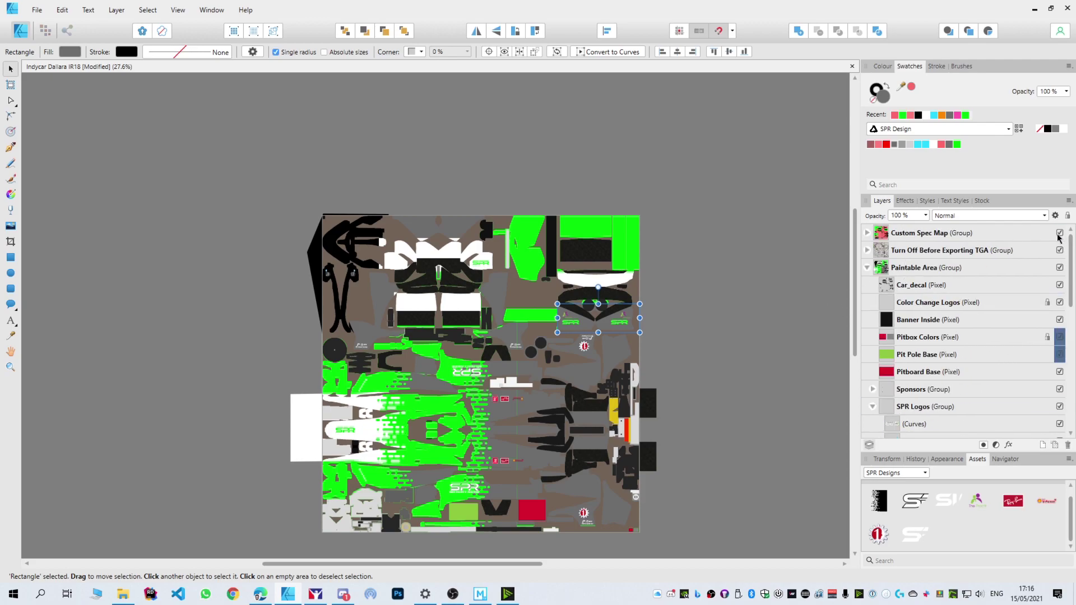
- Show the Custom Spec Map group and move the third Front section rectangle above it, filled pink
left_click(1059, 235)
left_click(867, 233)
scroll(904, 305, "down", 5)
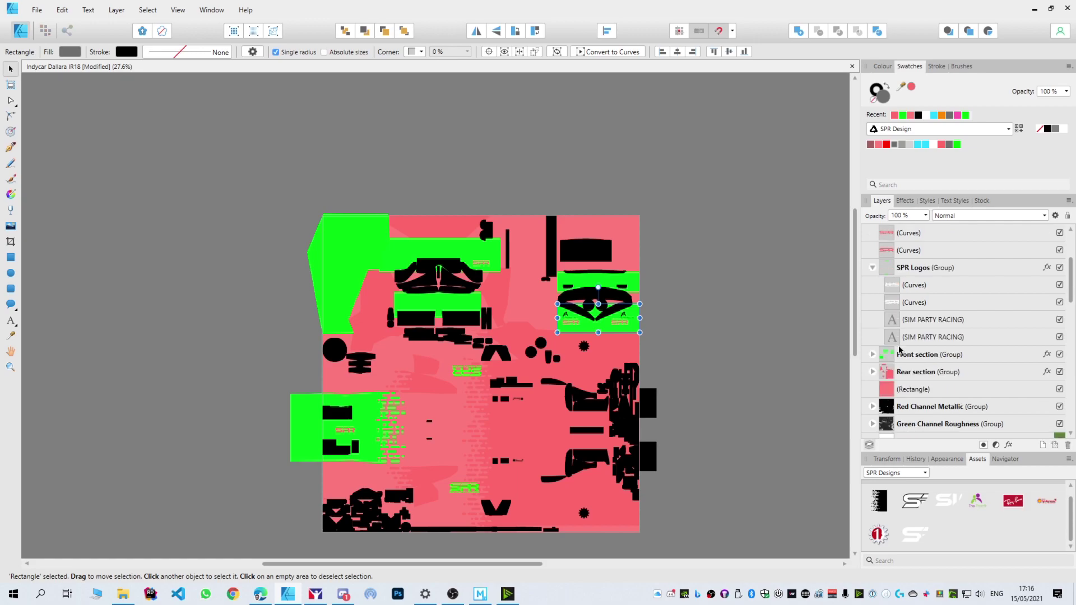
left_click(873, 250)
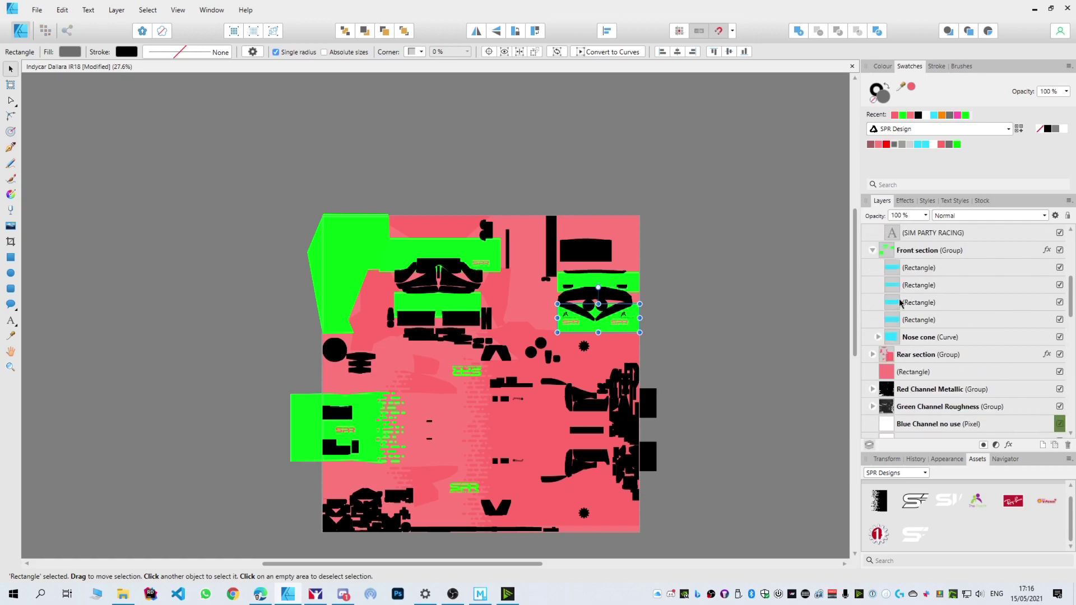
left_click(919, 302)
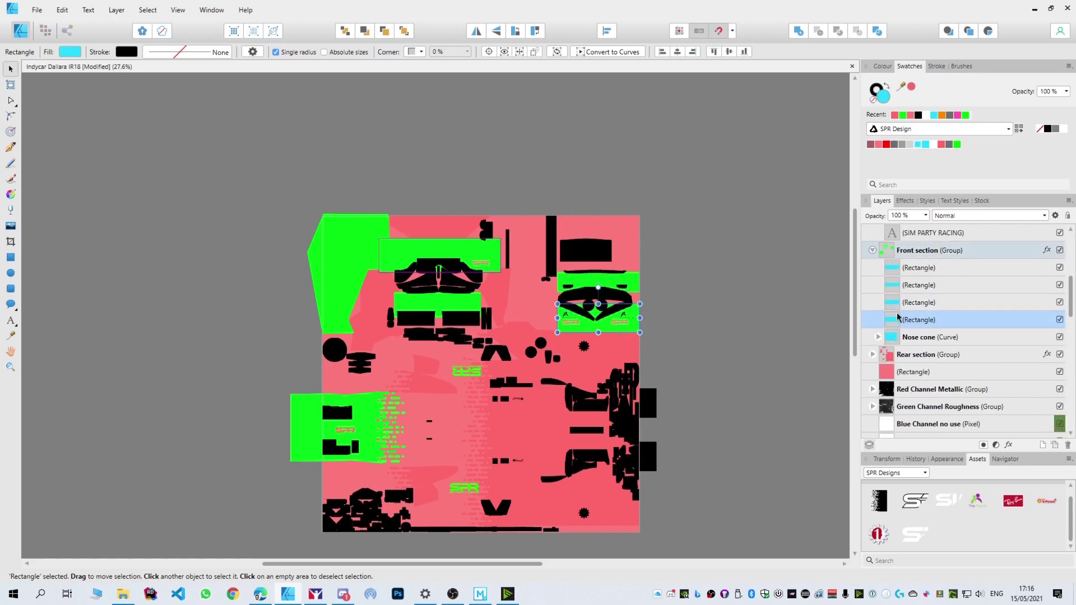
scroll(888, 314, "up", 3)
left_click_drag(880, 299, 882, 296)
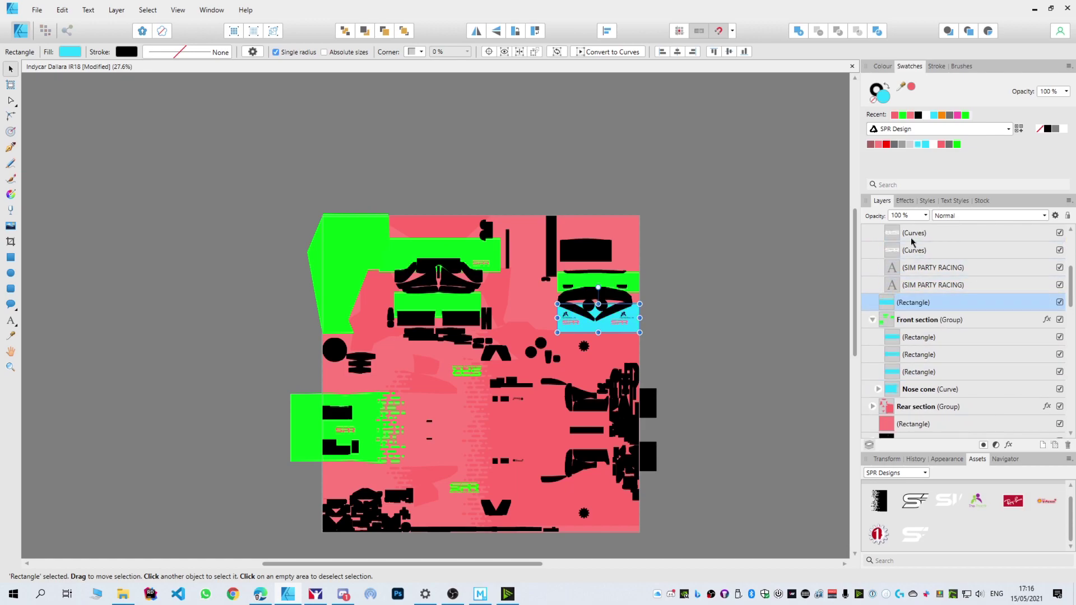
left_click(943, 145)
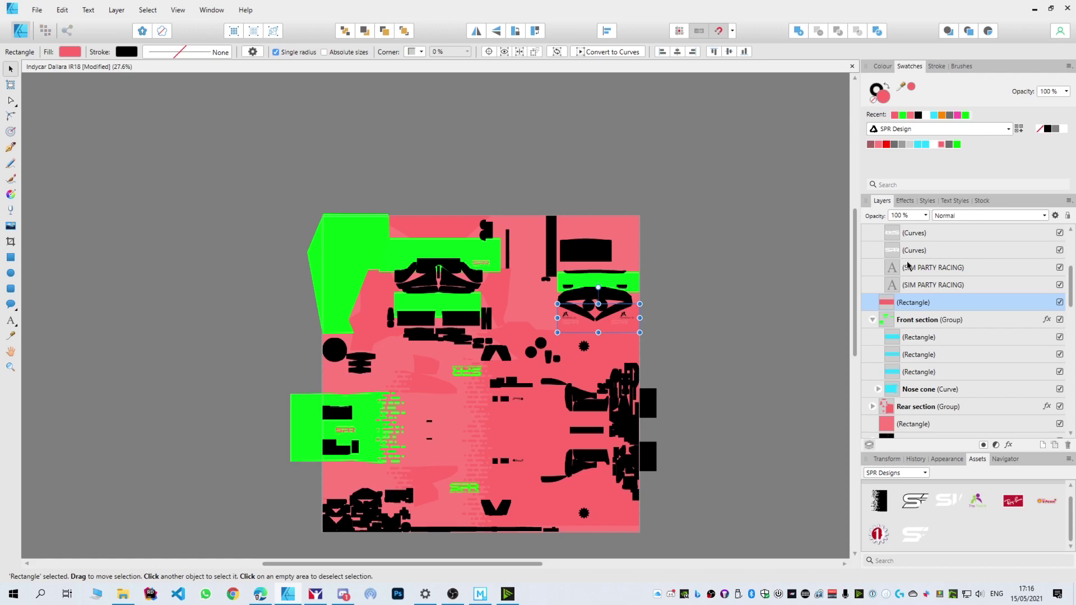
- Fill the two SPR logo curves in the spec map with green
scroll(891, 306, "up", 1)
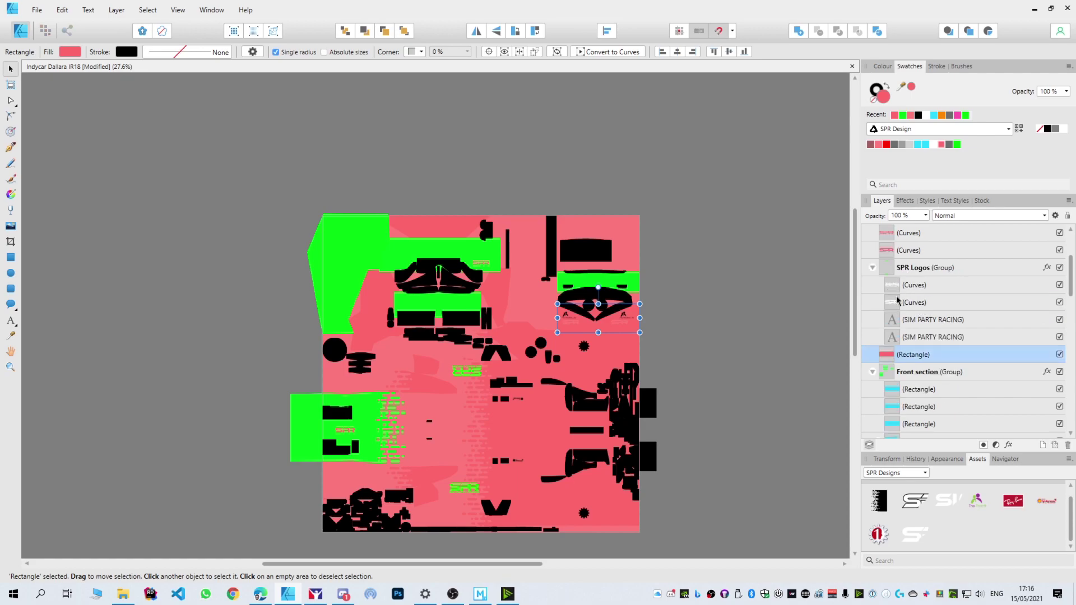
left_click(889, 252)
left_click(891, 238)
scroll(898, 278, "up", 2)
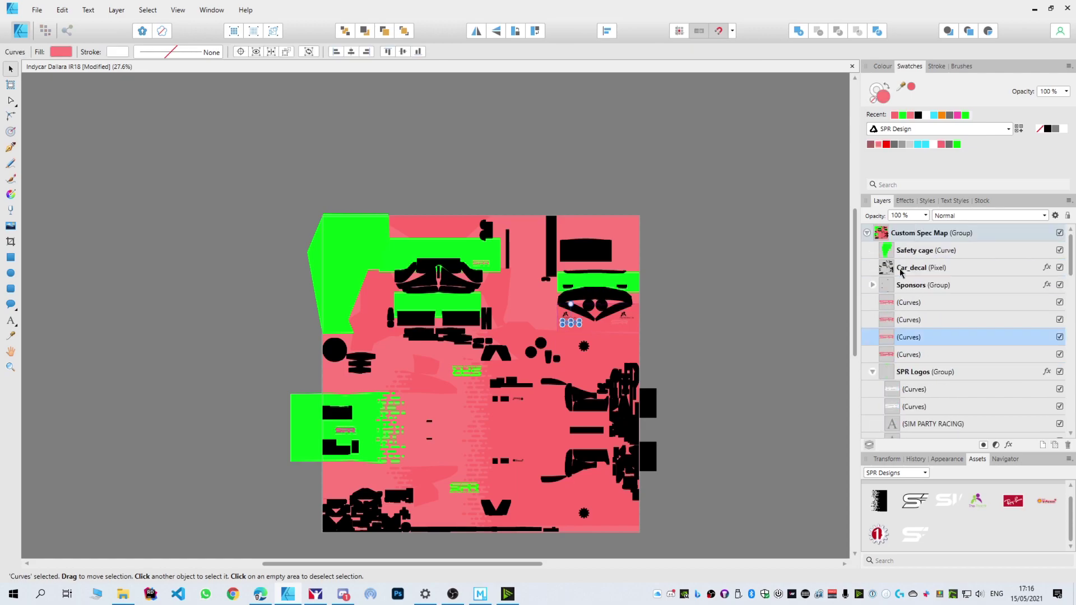
left_click(887, 322)
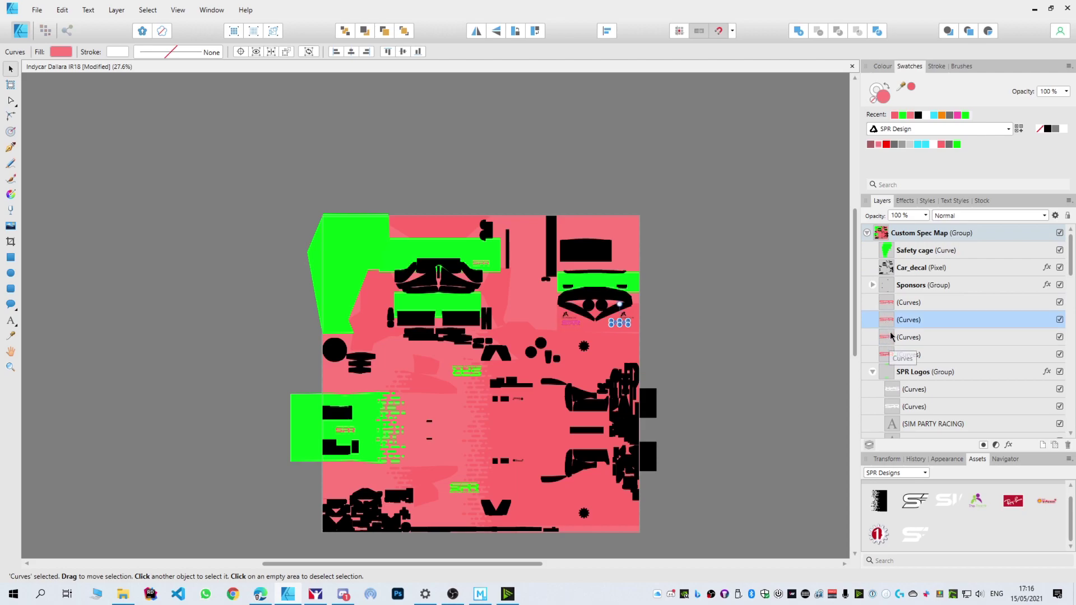
left_click(890, 338, "shift")
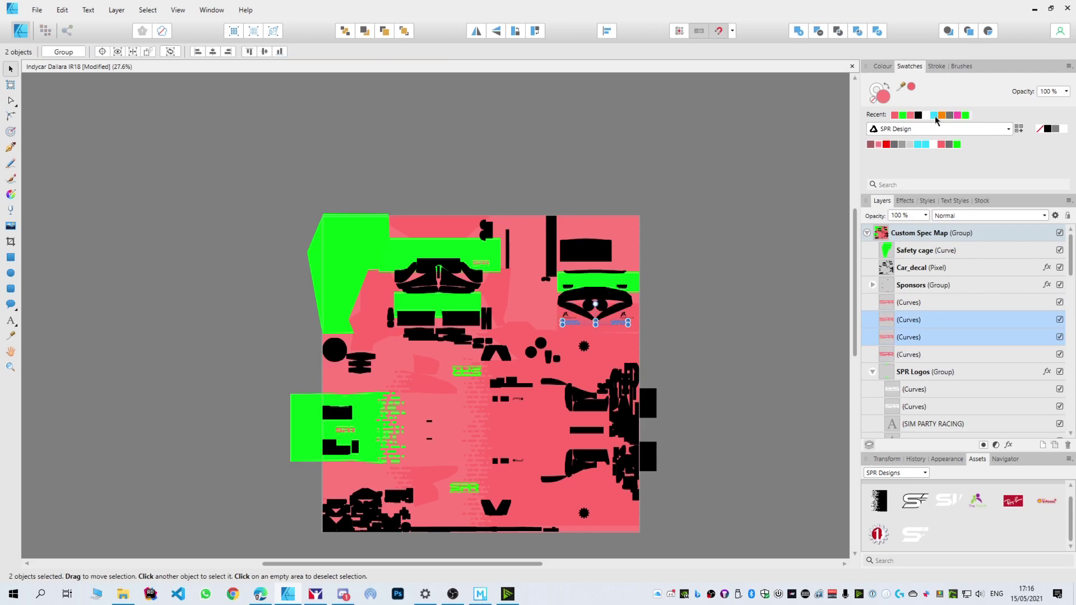
left_click(903, 115)
- Export the spec map as TGA, replacing car_spec_380291.tga
key("ctrl+shift+alt+s")
left_click(639, 359)
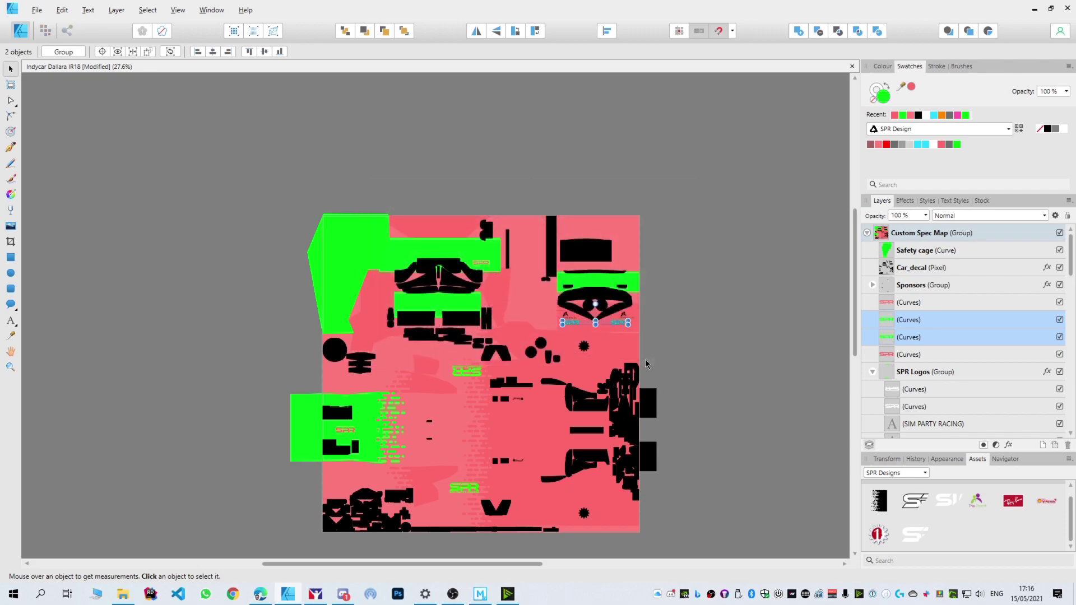
left_click(136, 96)
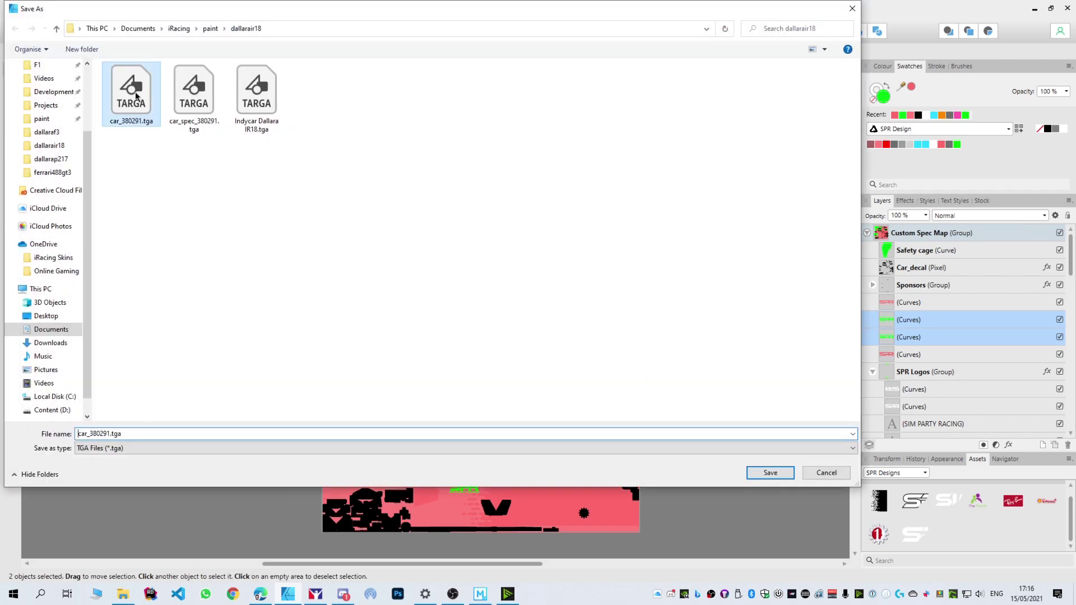
double_click(194, 95)
left_click(580, 339)
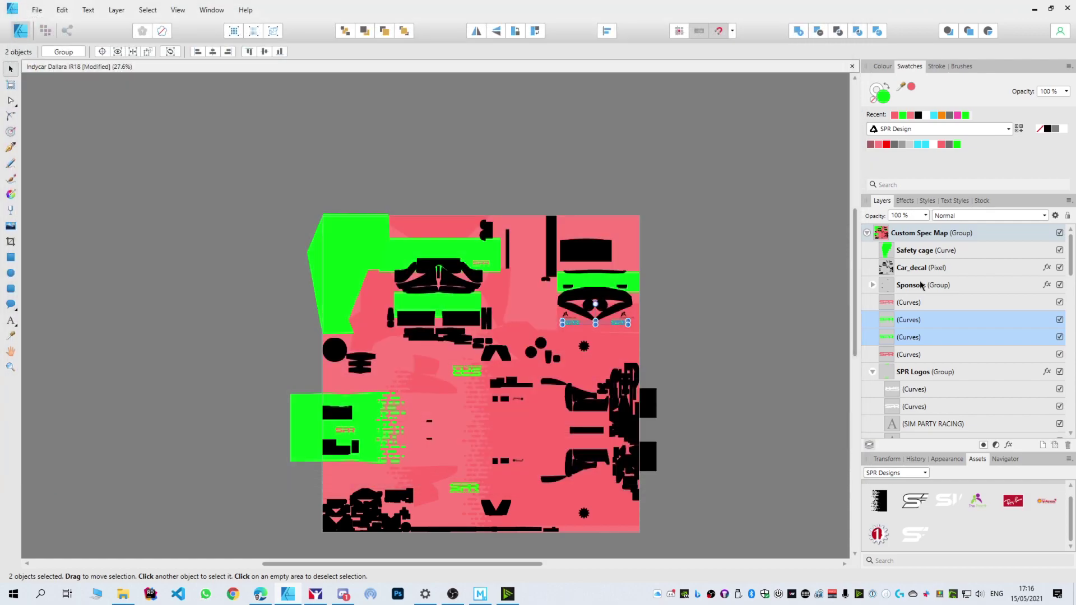
- Hide Custom Spec Map, export the livery over car_380291.tga, and rotate the car in iRacing
left_click(1060, 233)
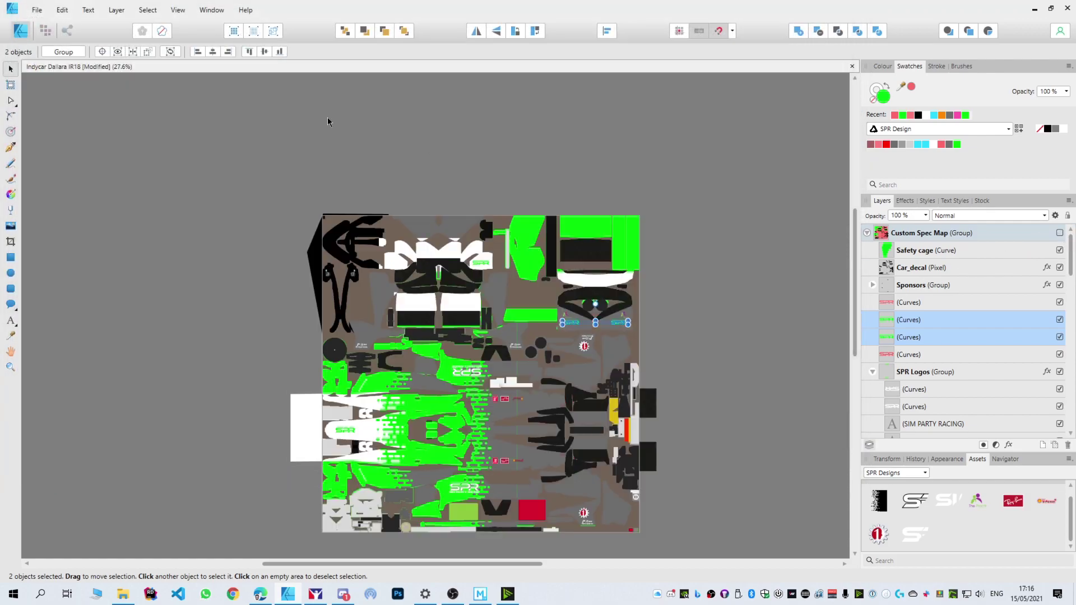
left_click(37, 10)
left_click(49, 207)
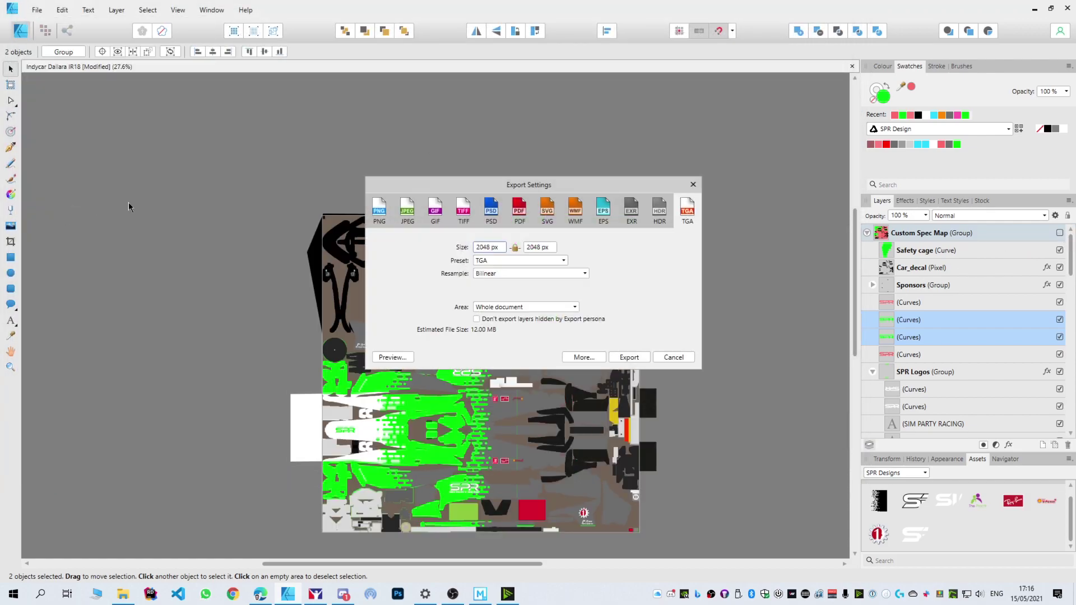
left_click(642, 358)
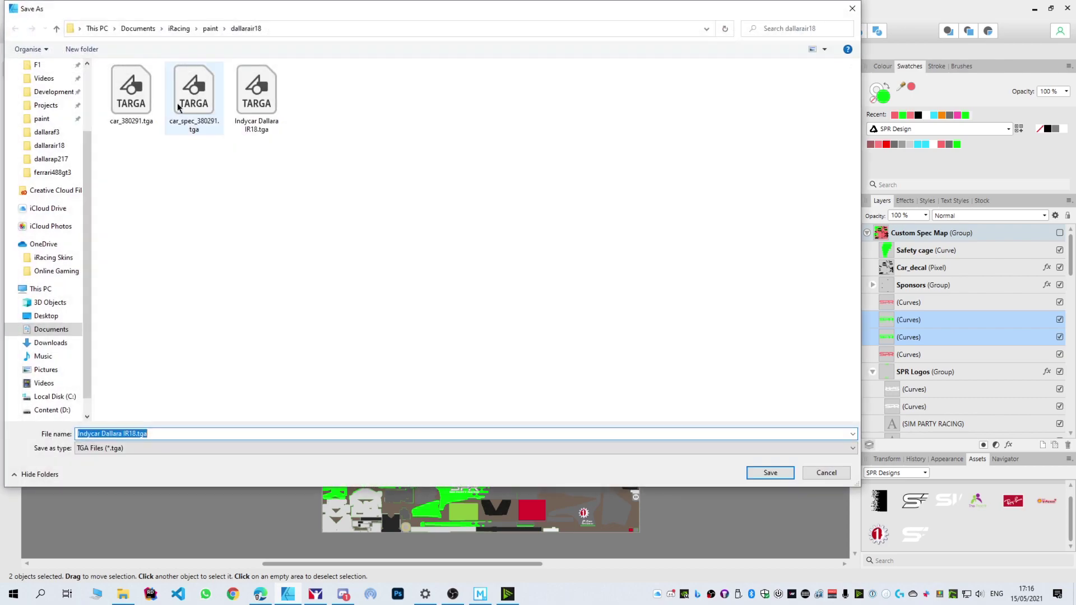
double_click(152, 101)
left_click(581, 338)
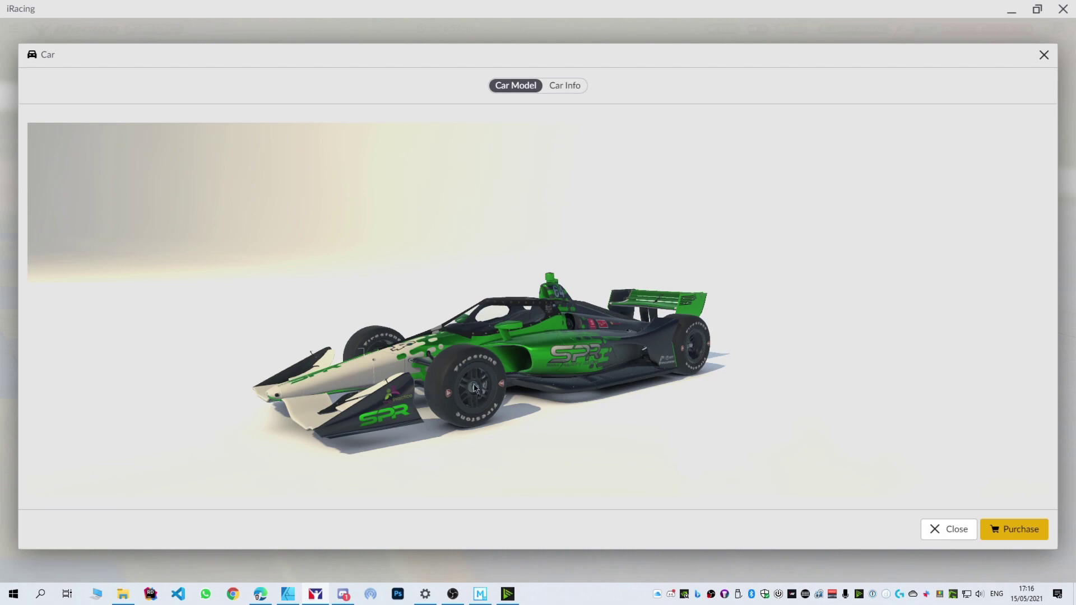
left_click_drag(474, 386, 739, 390)
left_click_drag(615, 386, 382, 378)
- Back in Affinity Designer, recolour the green base rectangle layer pink
key("alt+Tab")
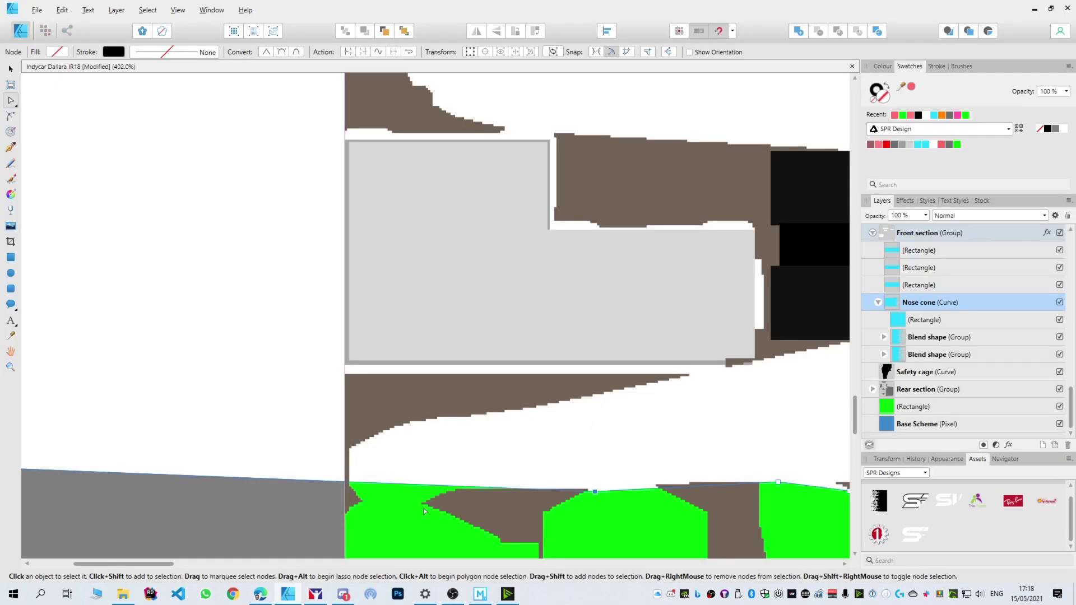
mouse_move(320, 601)
left_click(886, 413)
scroll(705, 373, "down", 6)
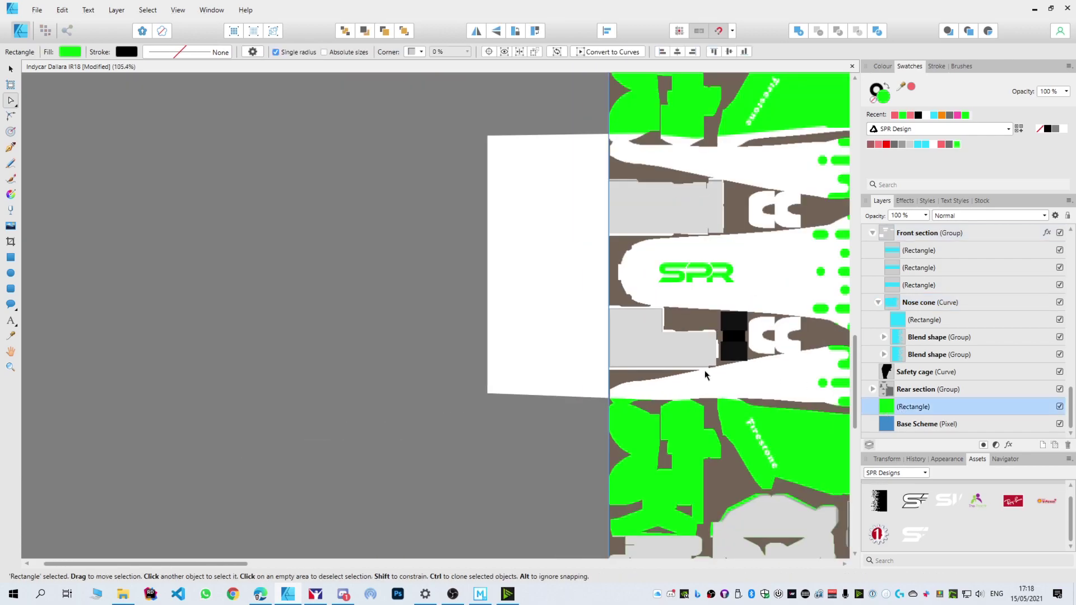
scroll(794, 424, "down", 2)
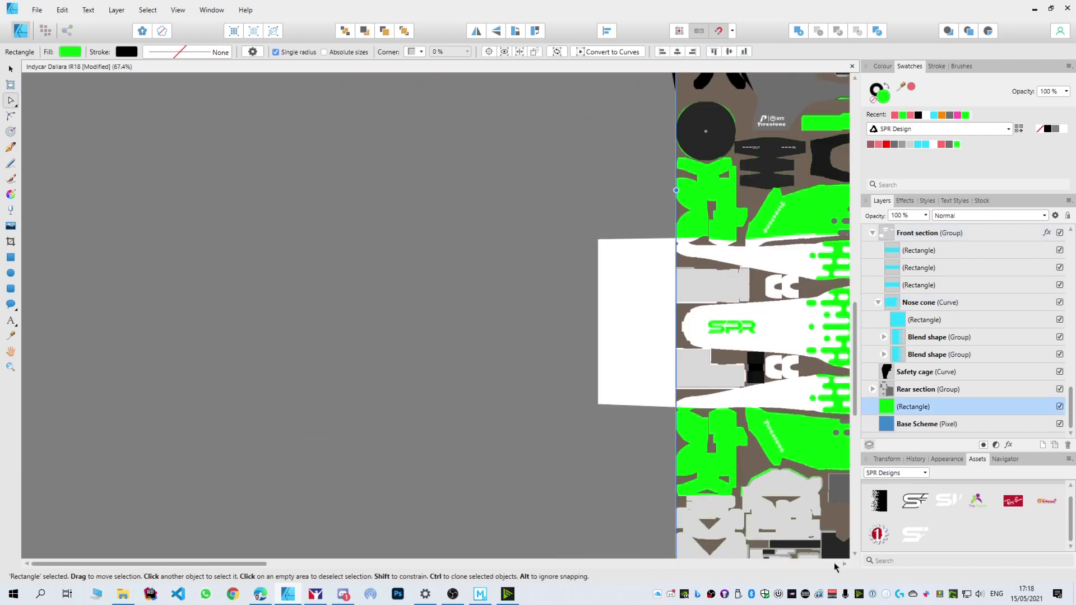
left_click(835, 564)
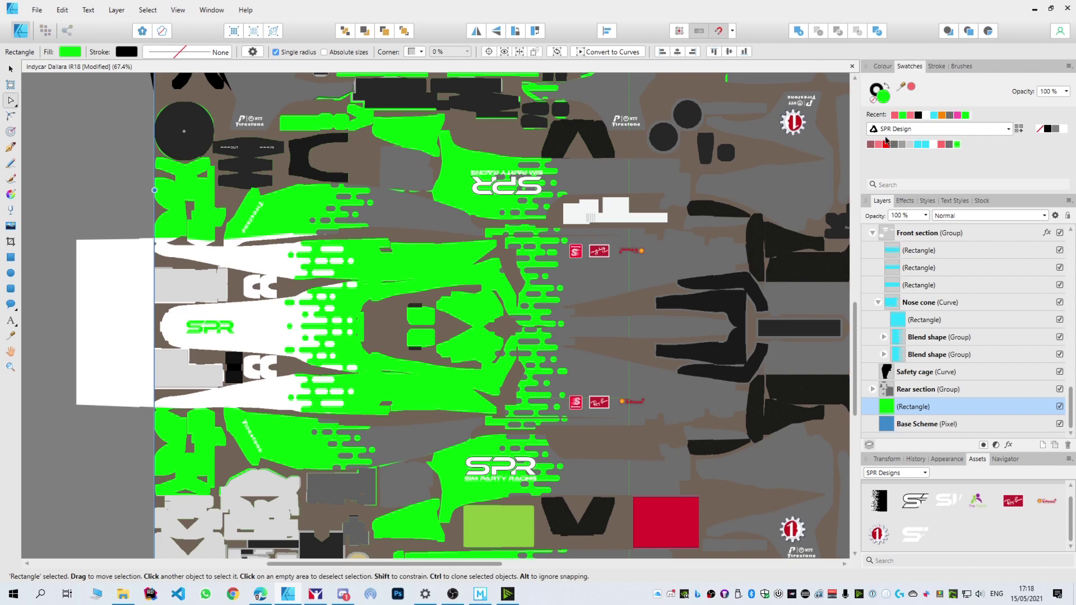
left_click(957, 116)
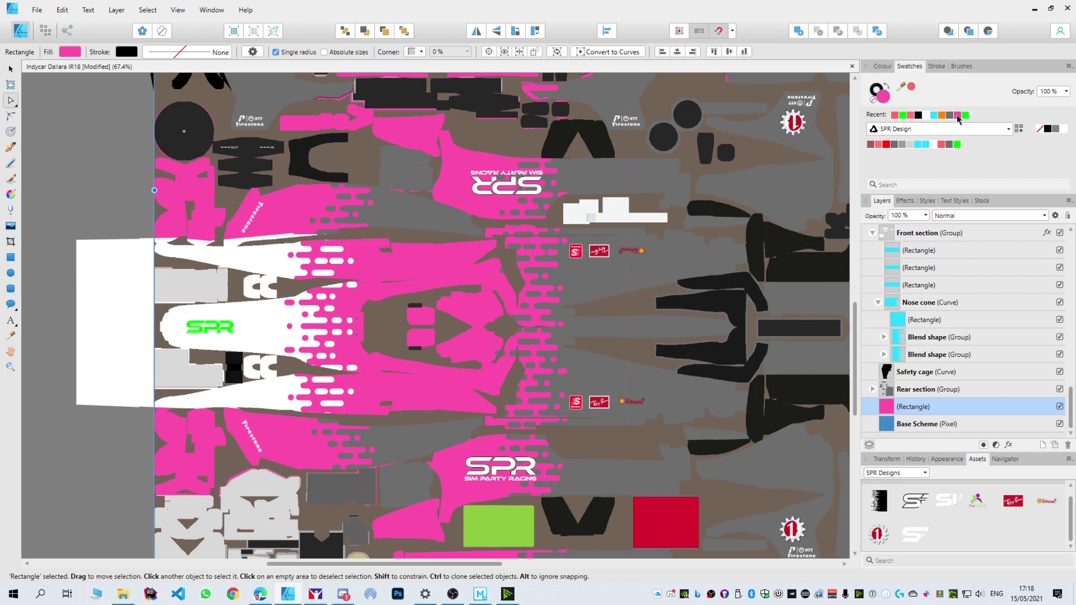
- Export the livery over car_380291.tga and rotate the pink car in iRacing's preview
key("ctrl+alt+shift+s")
left_click(629, 358)
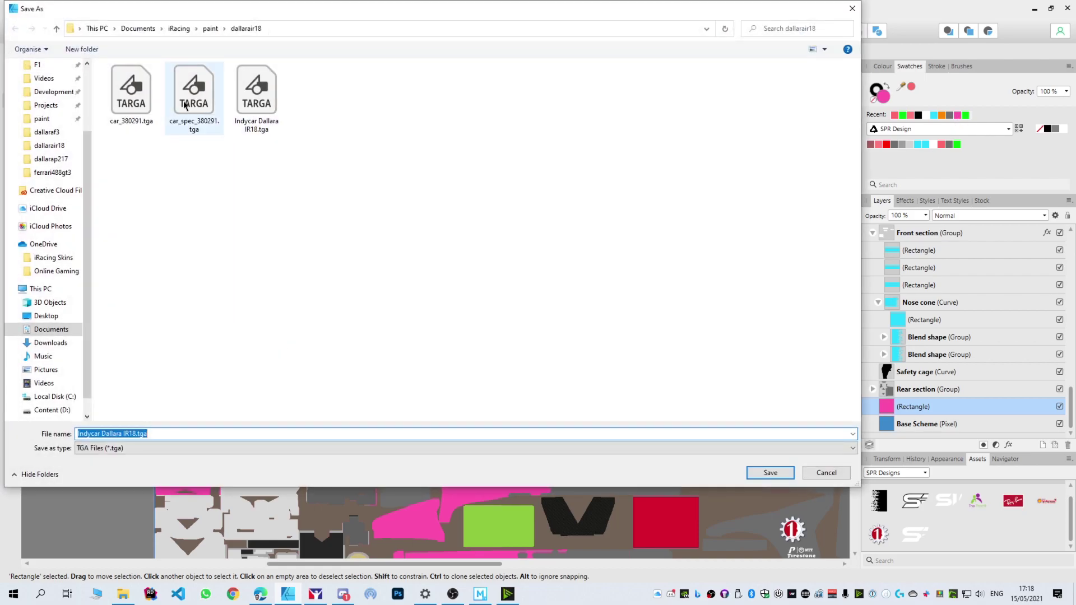
double_click(132, 92)
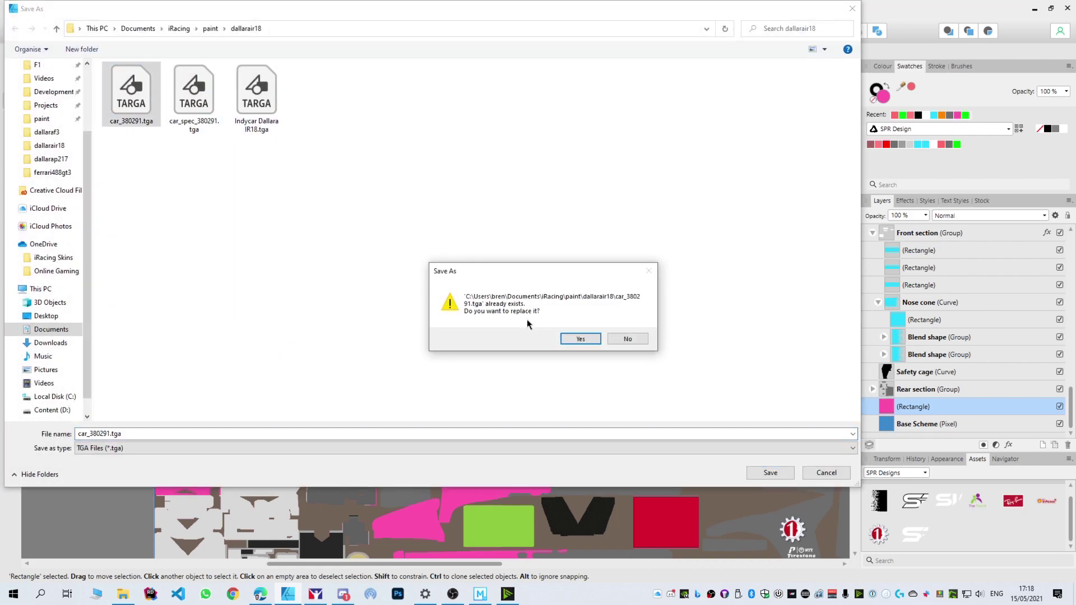
left_click(580, 339)
key("alt+Tab")
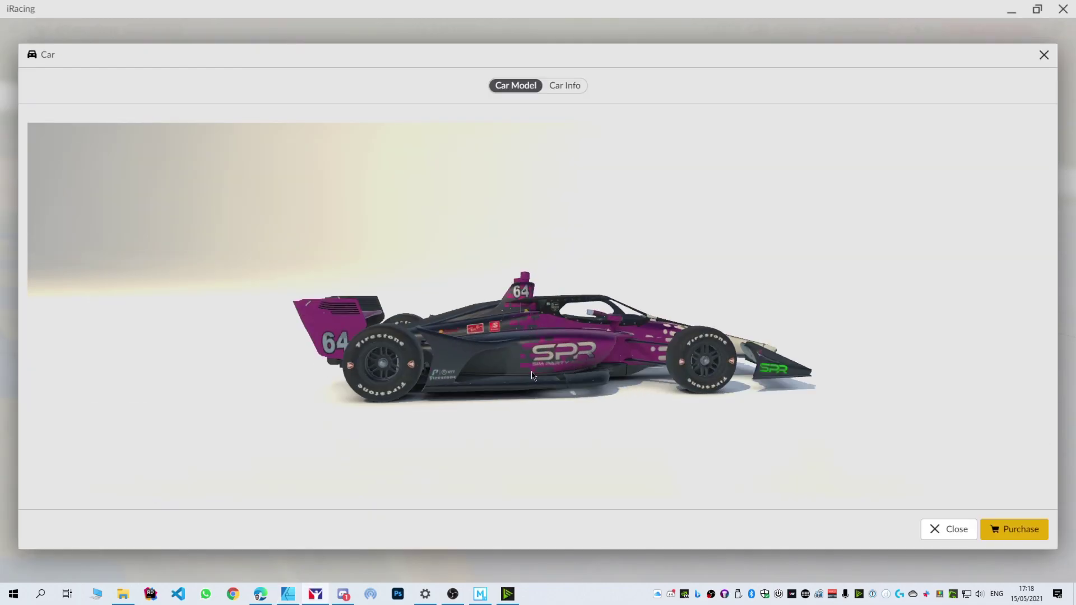
left_click_drag(503, 374, 330, 301)
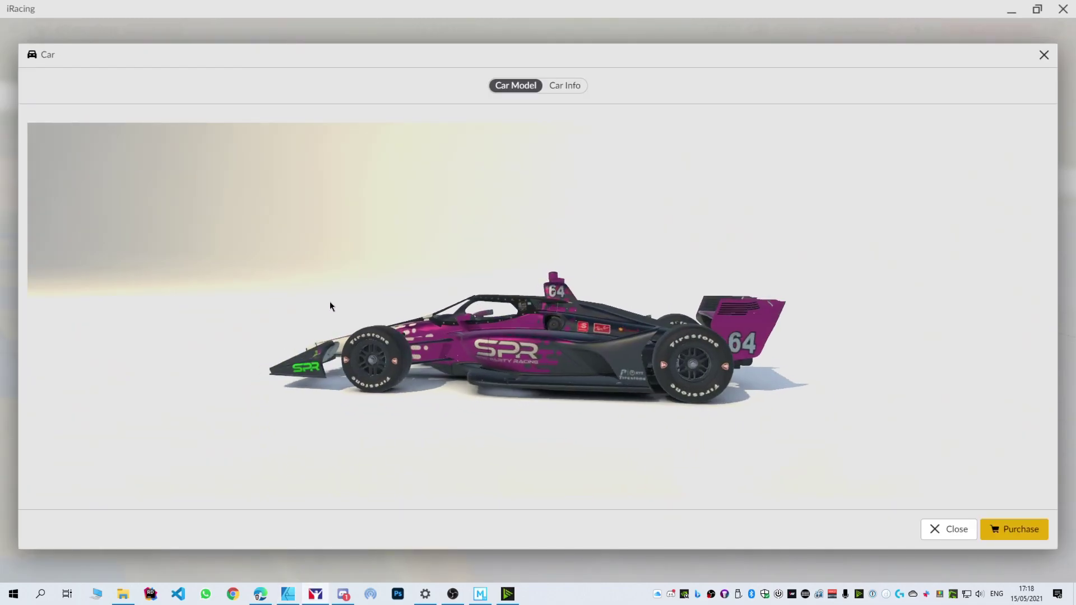
key("alt+Tab")
scroll(655, 314, "down", 5)
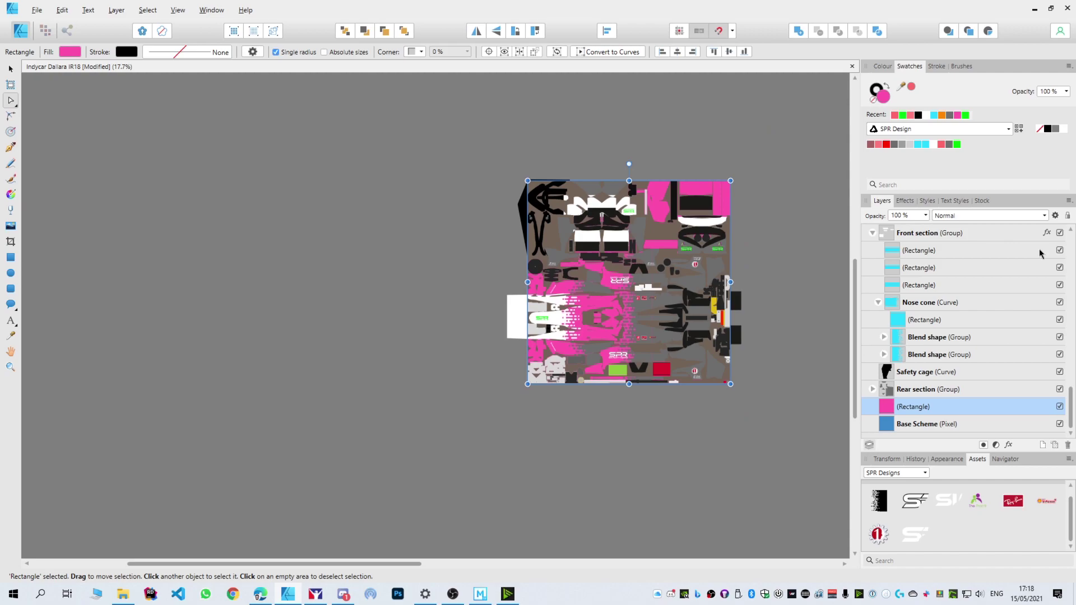
- Show the Custom Spec Map group and darken its base rectangle to dusky red
scroll(1031, 247, "up", 3)
scroll(1034, 241, "up", 3)
left_click(1060, 232)
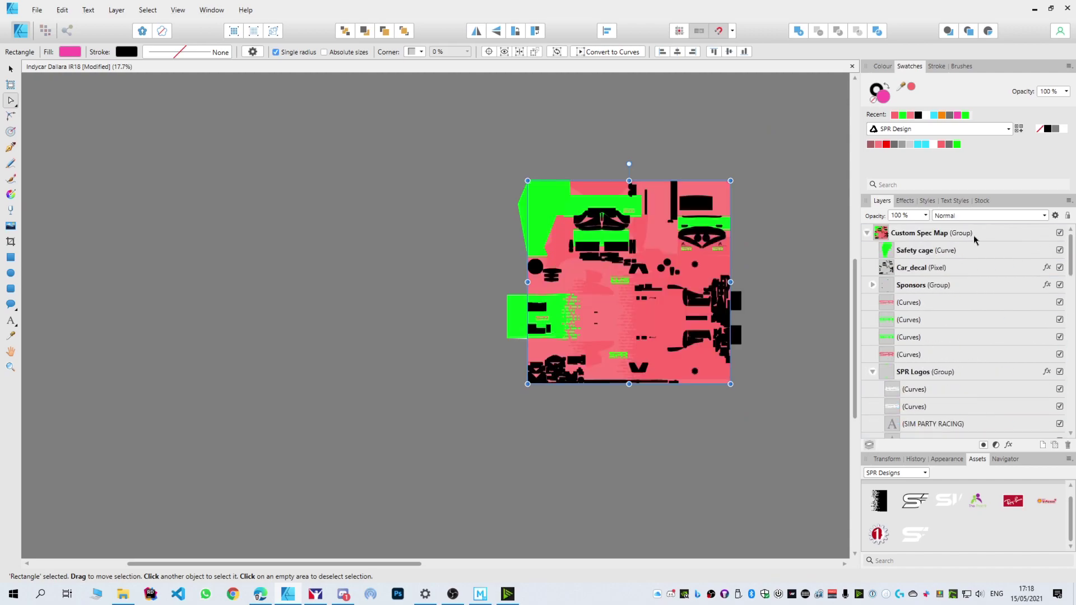
left_click(945, 236)
scroll(914, 348, "down", 4)
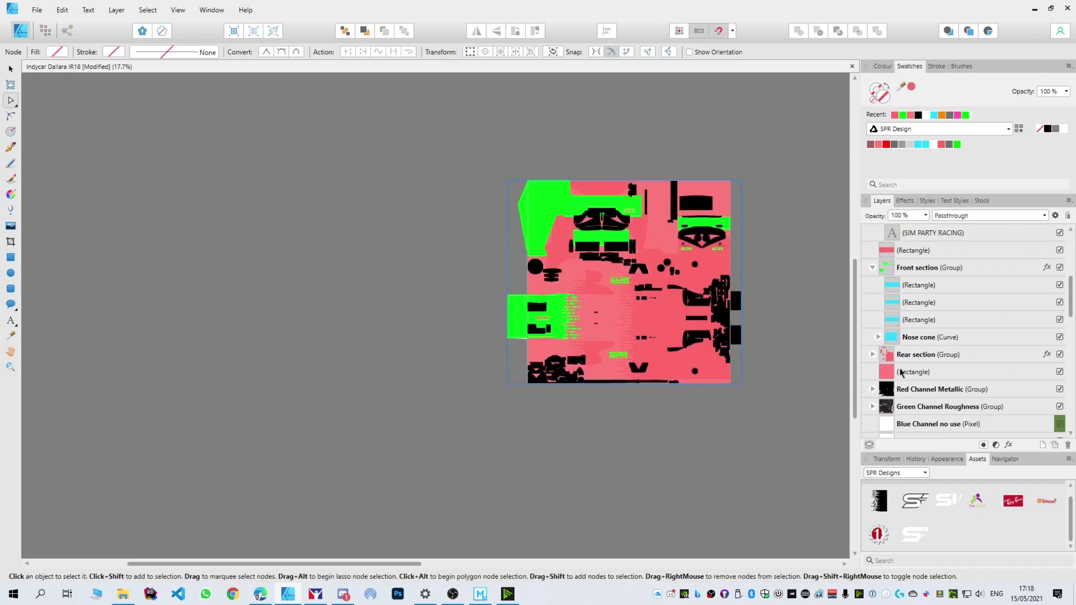
left_click(893, 379)
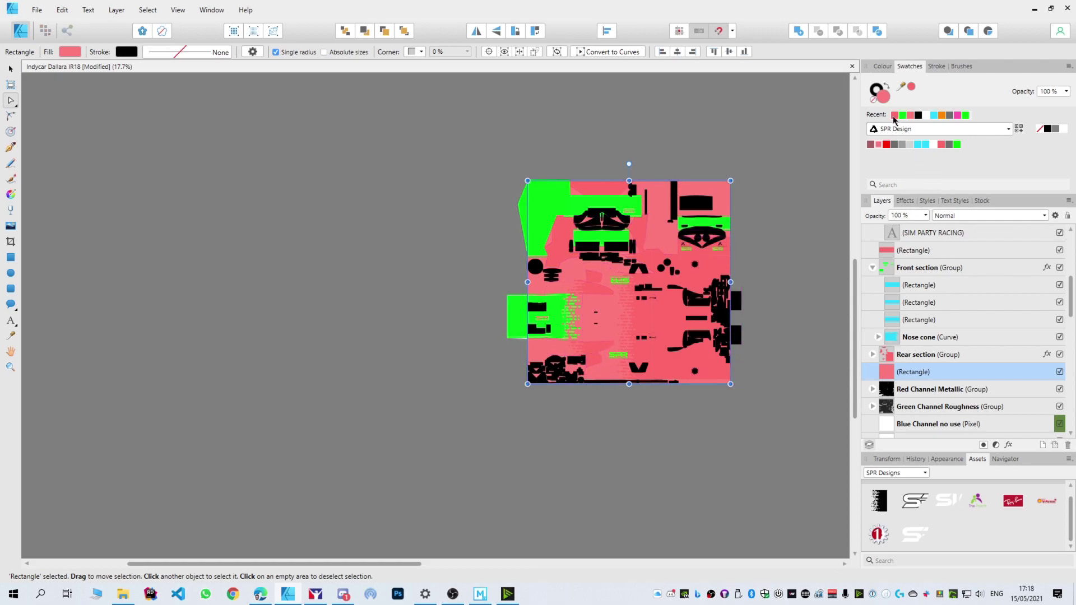
left_click(871, 145)
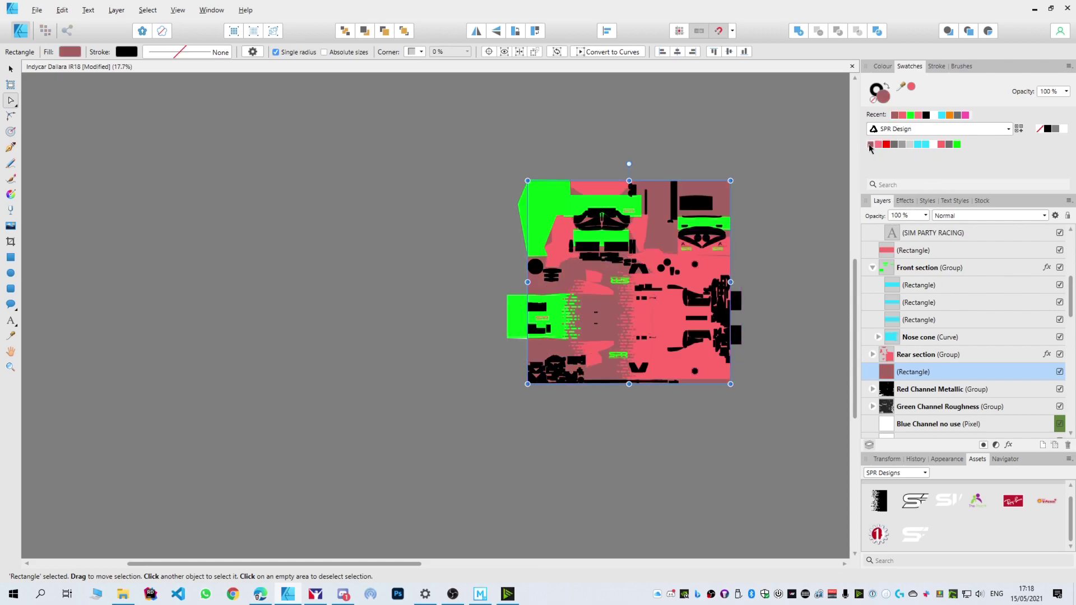
- Export the spec map as TGA over car_spec_380291.tga and switch to iRacing
key("ctrl+alt+shift+s")
key("Return")
left_click(133, 107)
left_click(203, 103)
key("Return")
left_click(582, 337)
key("alt+Tab")
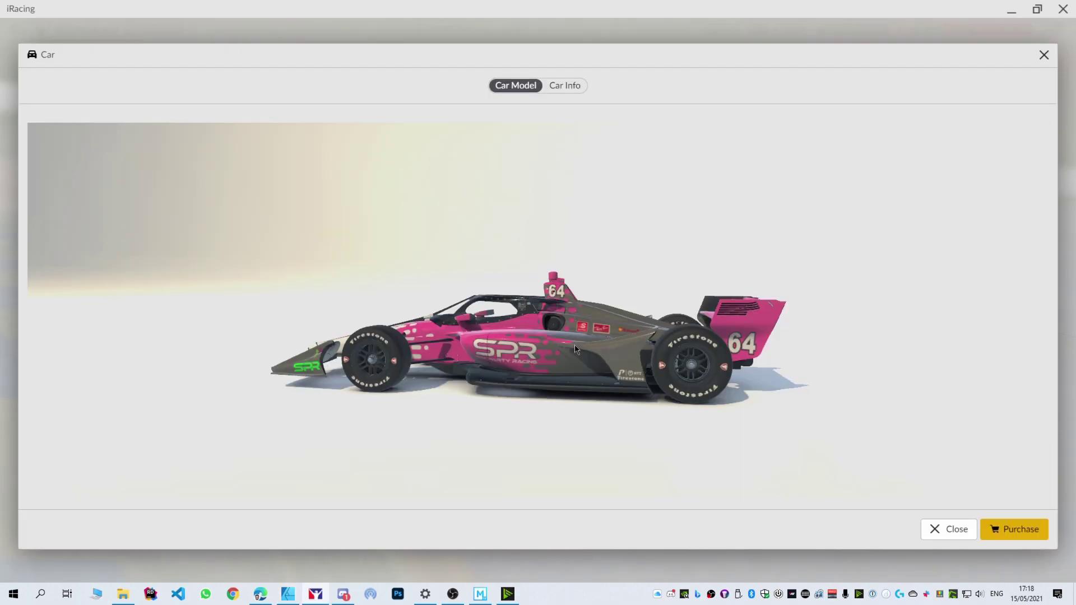
- Rotate the IR18 to front three-quarter and front-right views, then return to Affinity Designer
left_click_drag(490, 349, 501, 321)
left_click_drag(537, 357, 745, 314)
key("alt+Tab")
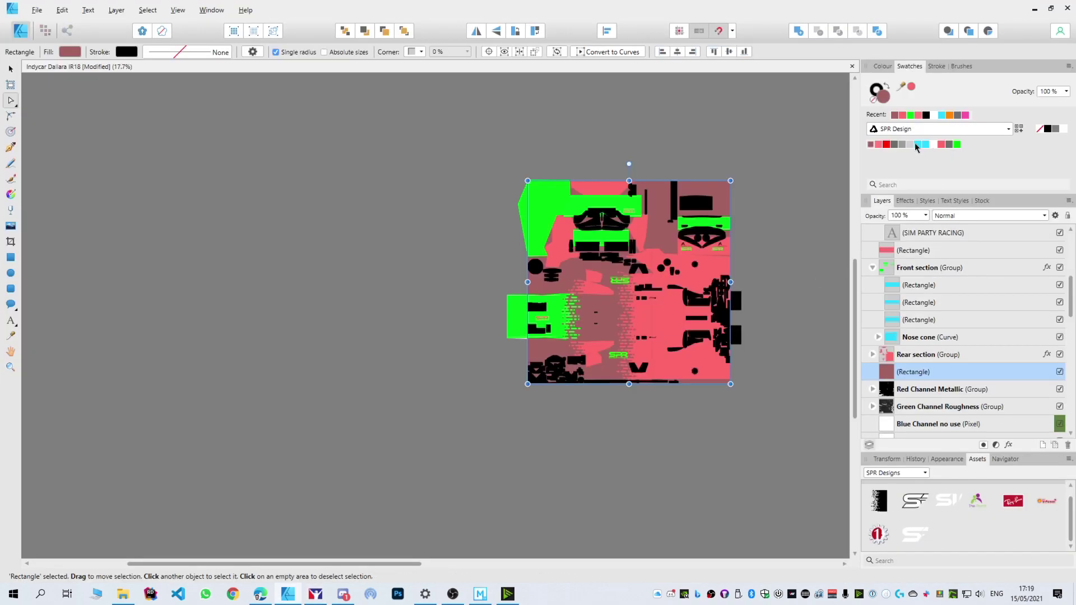
- Turn the spec map base rectangle pink again and re-export it over car_spec_380291.tga
left_click(878, 144)
key("ctrl+shift+alt+s")
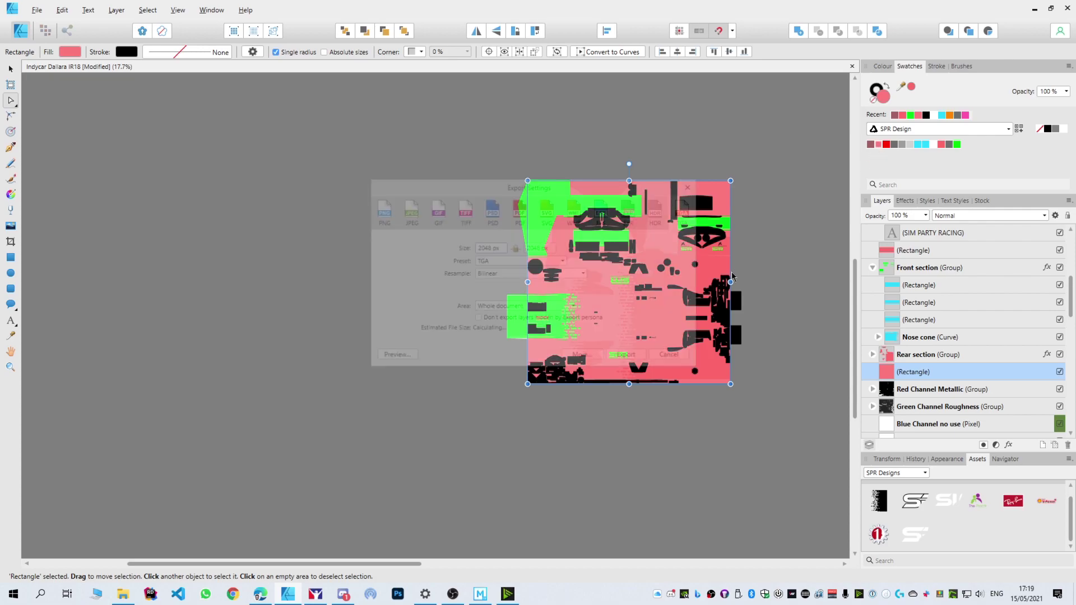
left_click(631, 357)
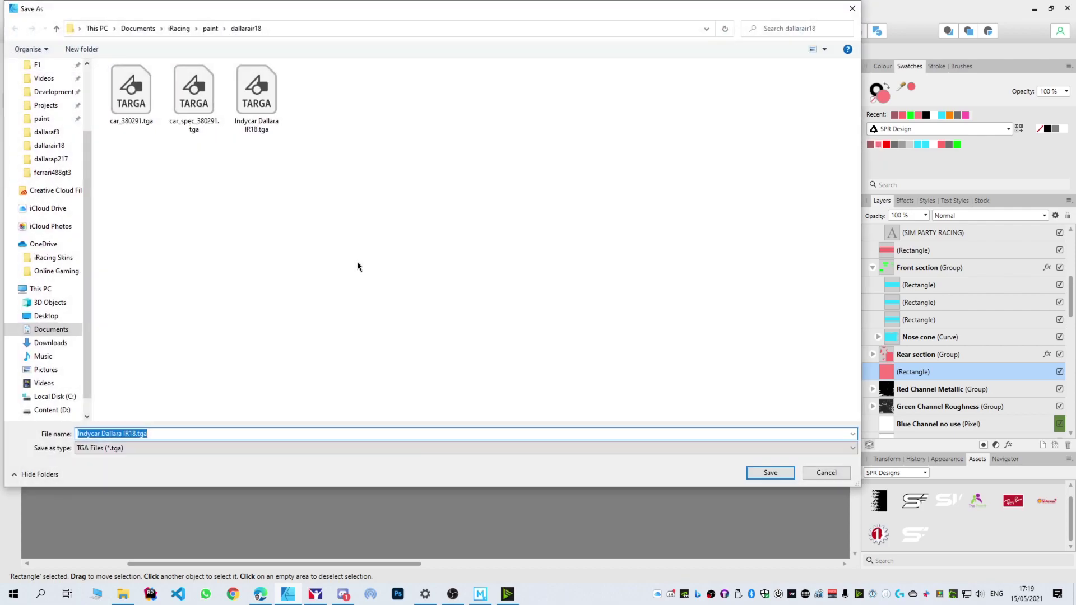
double_click(189, 103)
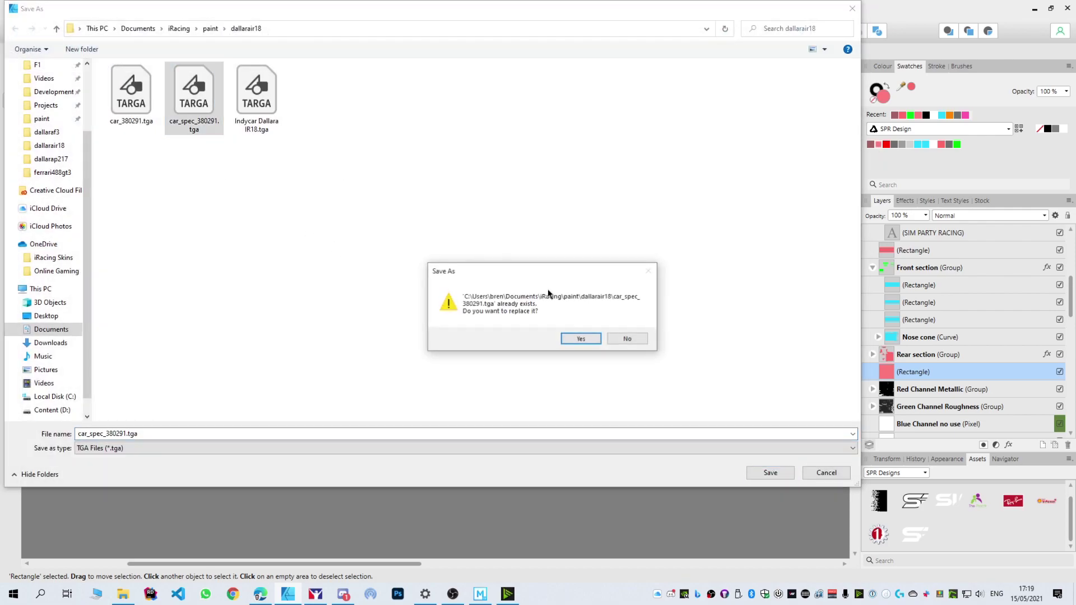
left_click(579, 336)
key("alt+Tab")
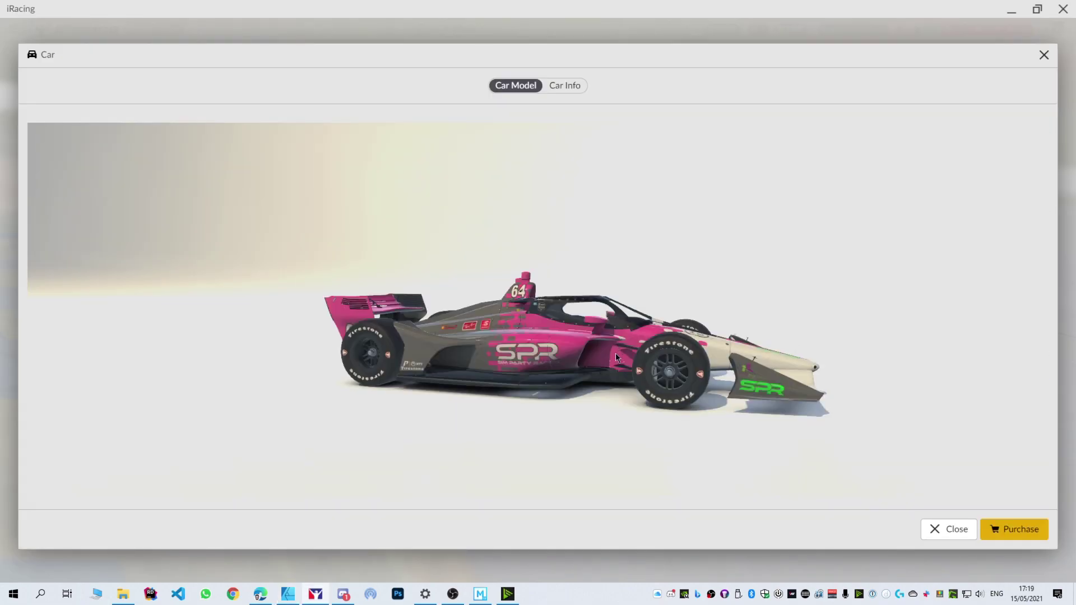
key("alt+Tab")
- Hide the Custom Spec Map group and recolour the pink rectangle green
scroll(1052, 319, "up", 10)
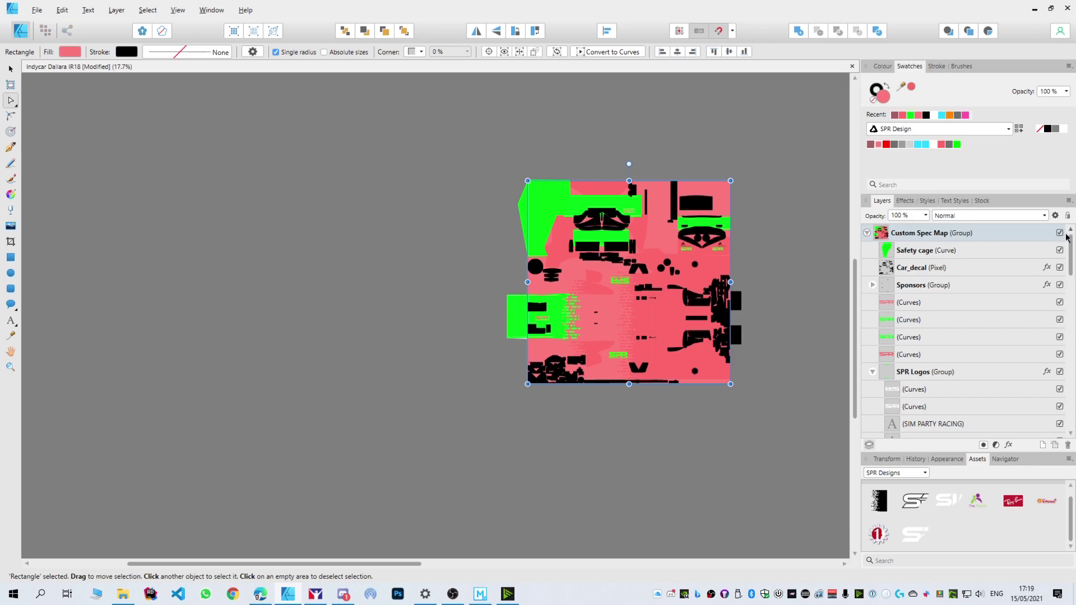
left_click(1060, 233)
scroll(894, 351, "down", 5)
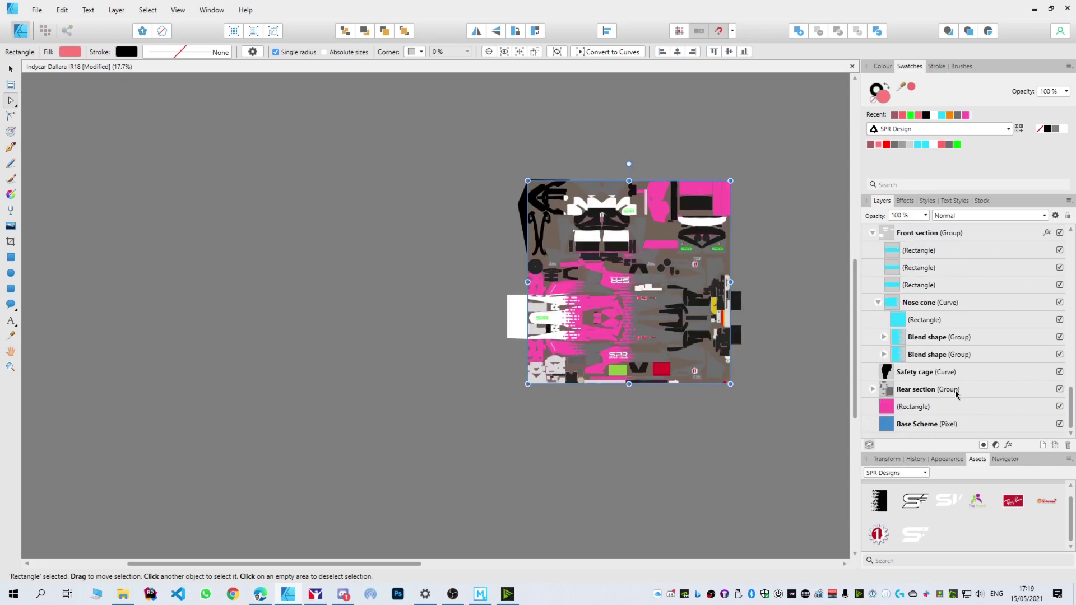
left_click(910, 408)
left_click(957, 144)
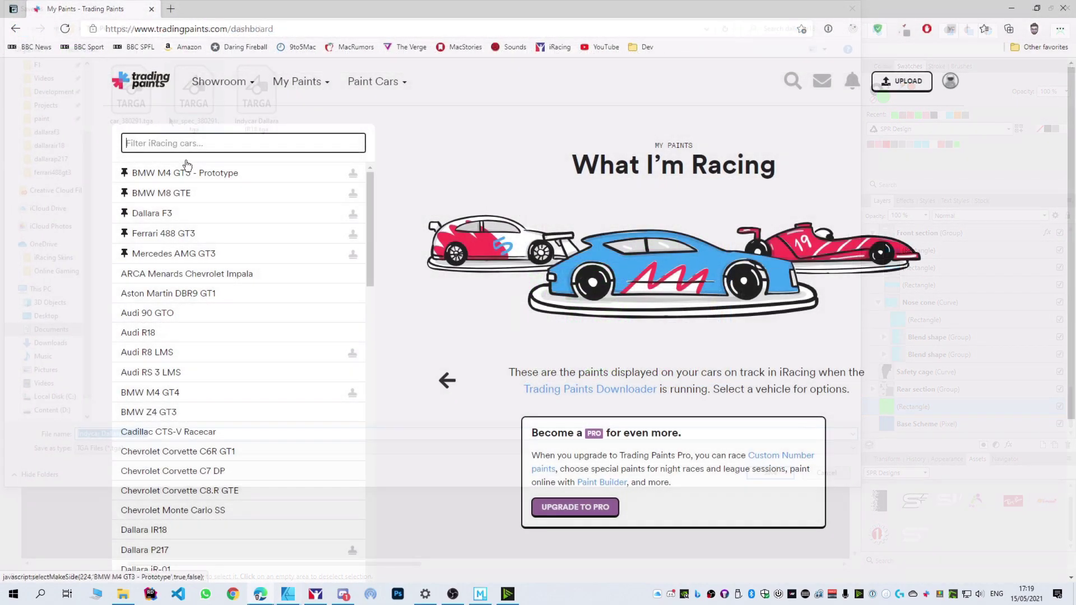
- Filter the Trading Paints car list for 'dallara' and open the Dallara IR18 paint page
left_click(178, 144)
type("dallara")
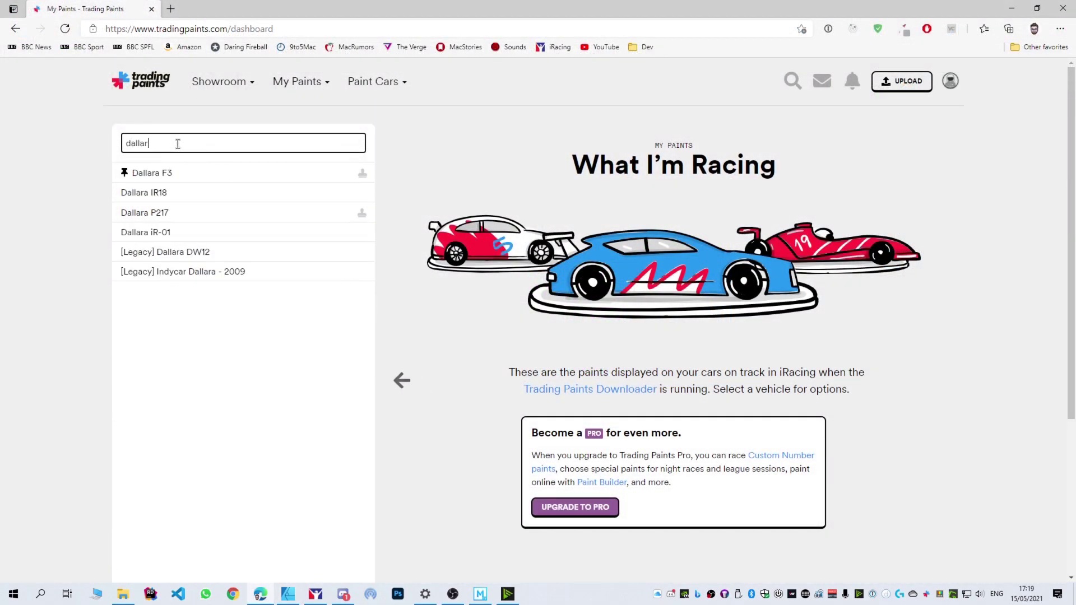
left_click(175, 193)
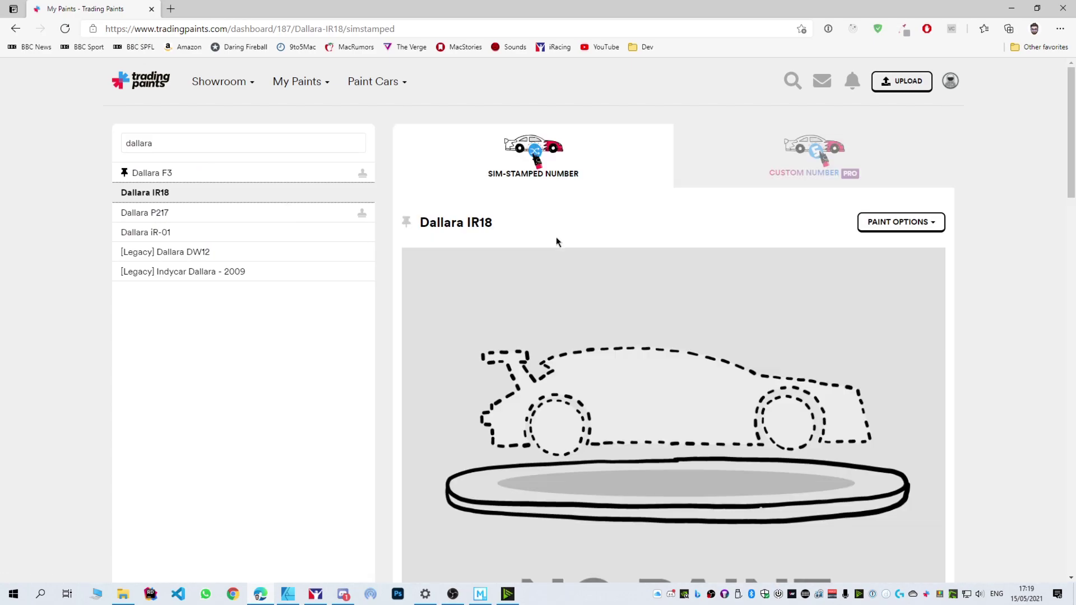
scroll(655, 352, "down", 1)
scroll(656, 352, "down", 1)
key("alt+Tab")
key("alt+Tab")
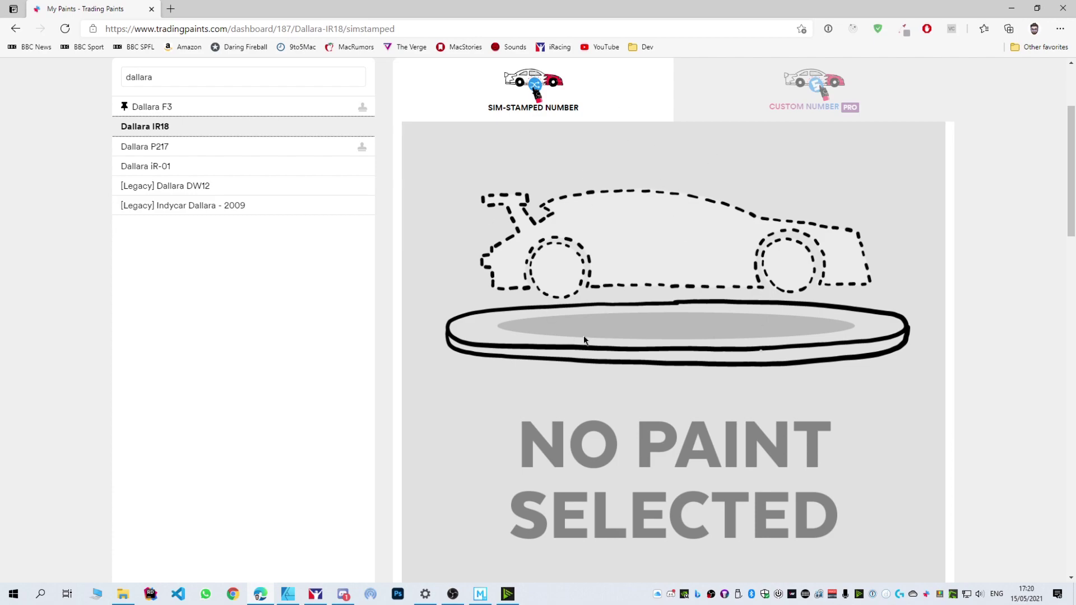
scroll(572, 340, "up", 1)
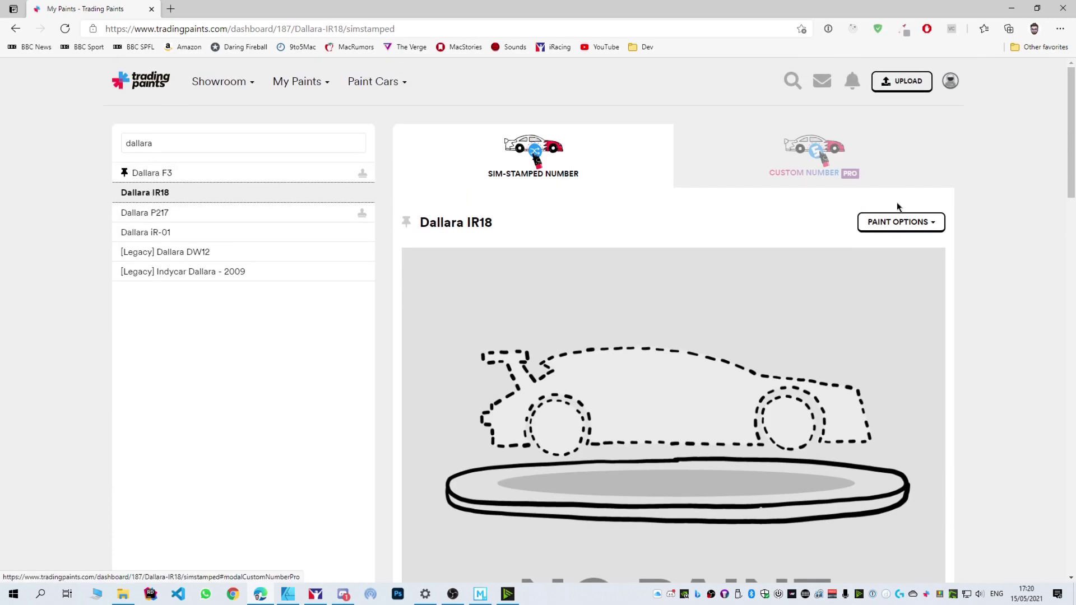
left_click(894, 222)
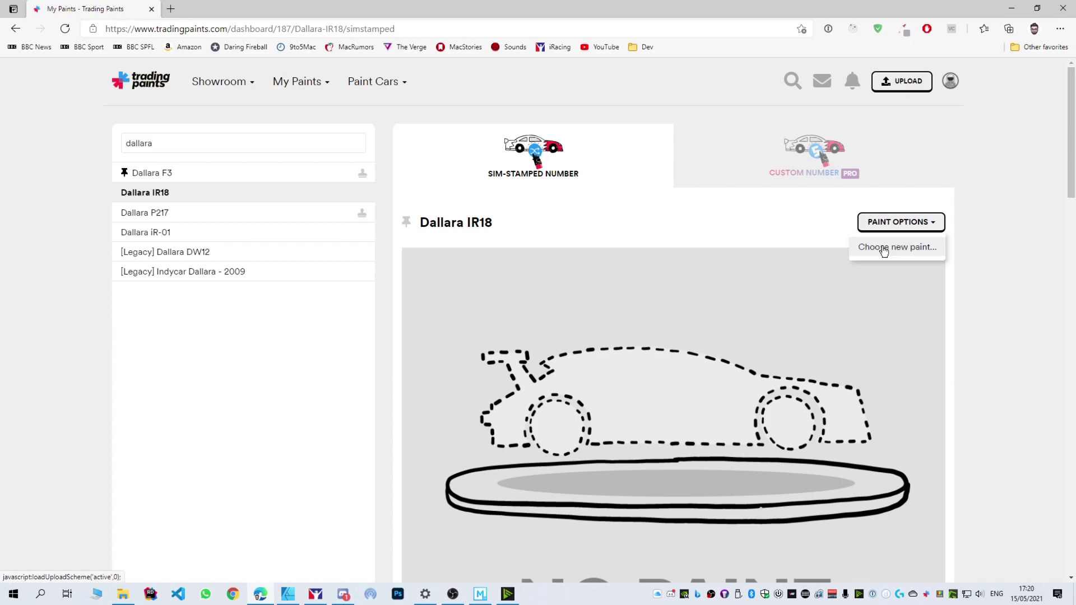
left_click(884, 249)
left_click(502, 224)
left_click(523, 293)
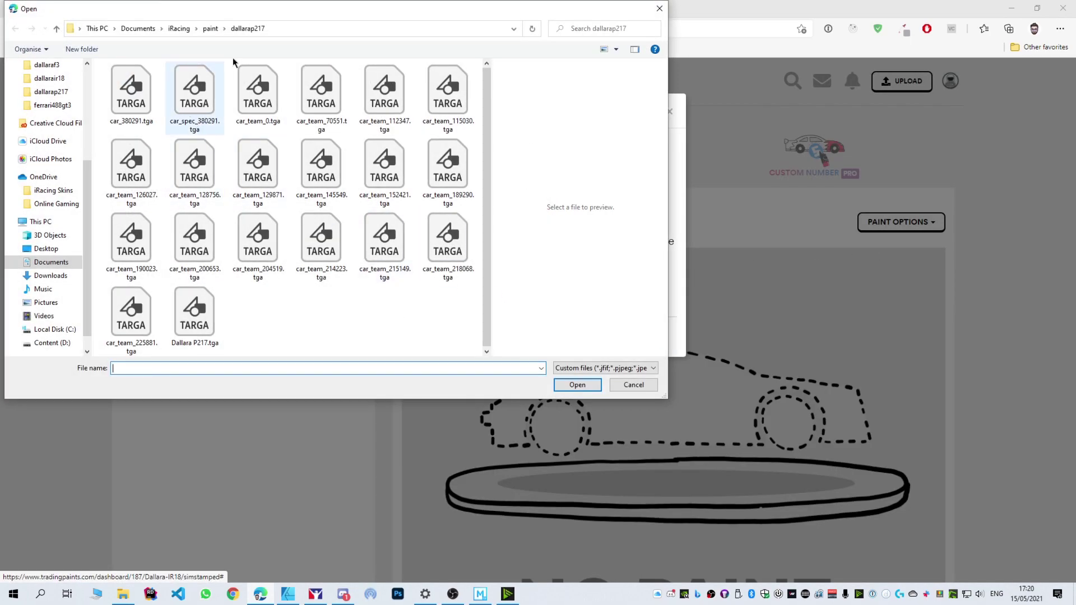
left_click(210, 28)
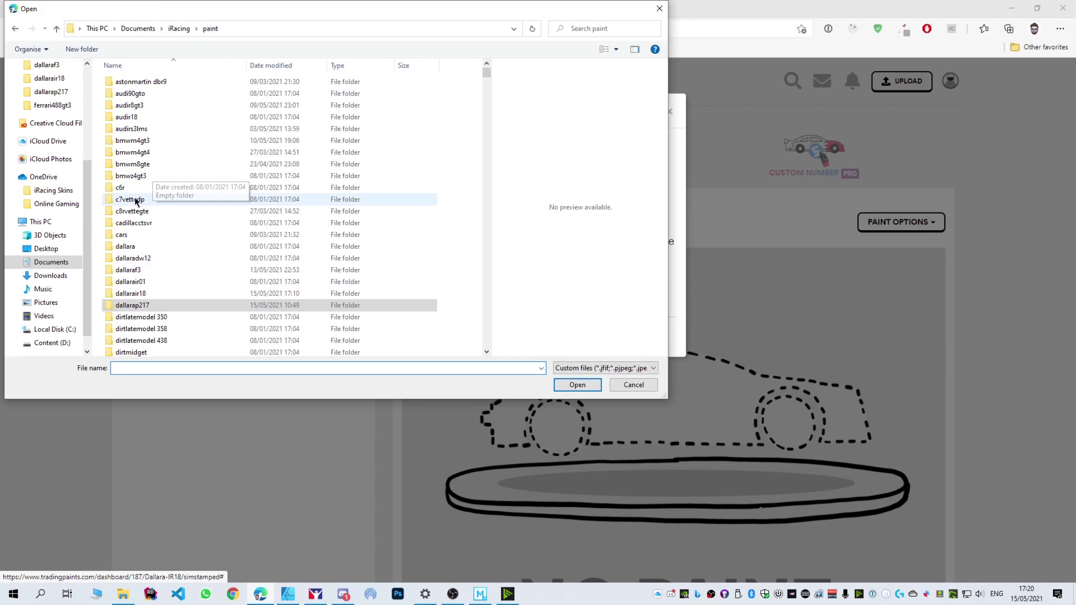
double_click(135, 294)
double_click(140, 94)
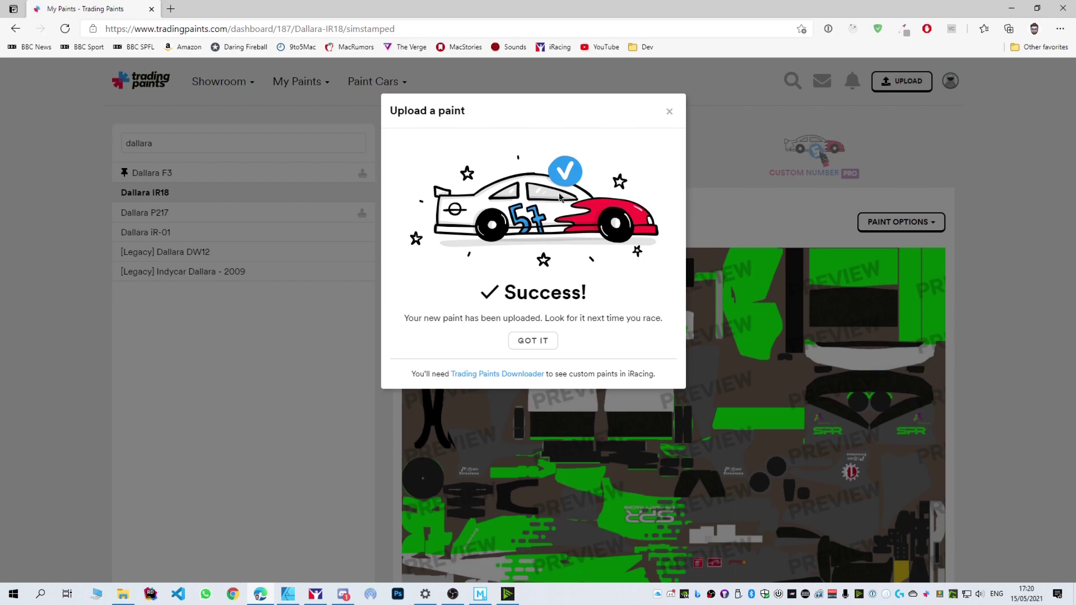
- Add car_spec_380291.mip as the IR18 spec map and dismiss both confirmations
left_click(533, 342)
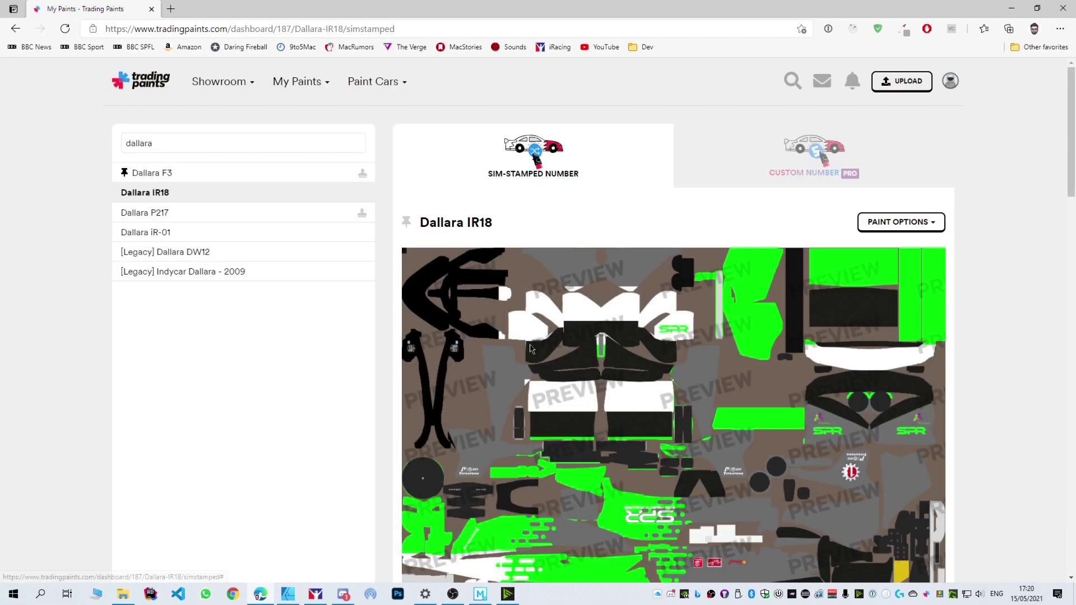
left_click(878, 227)
left_click(868, 287)
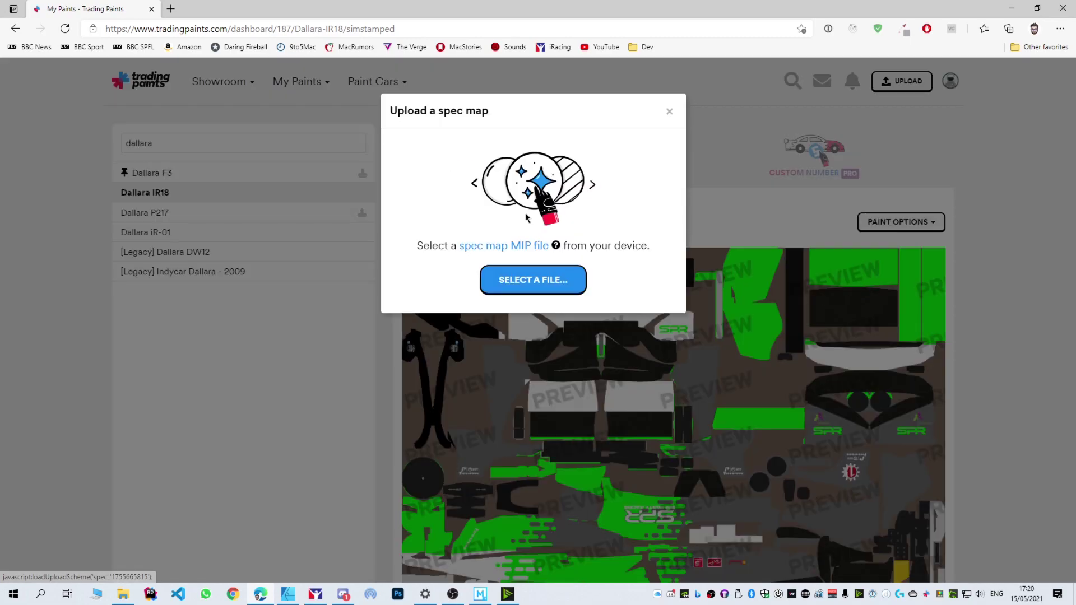
left_click(545, 289)
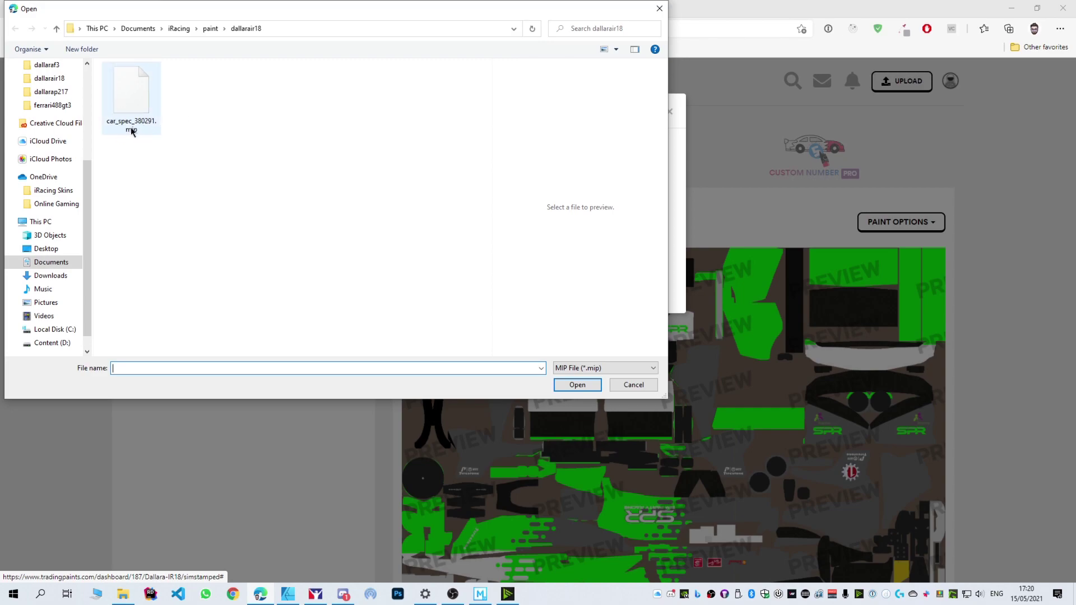
double_click(129, 91)
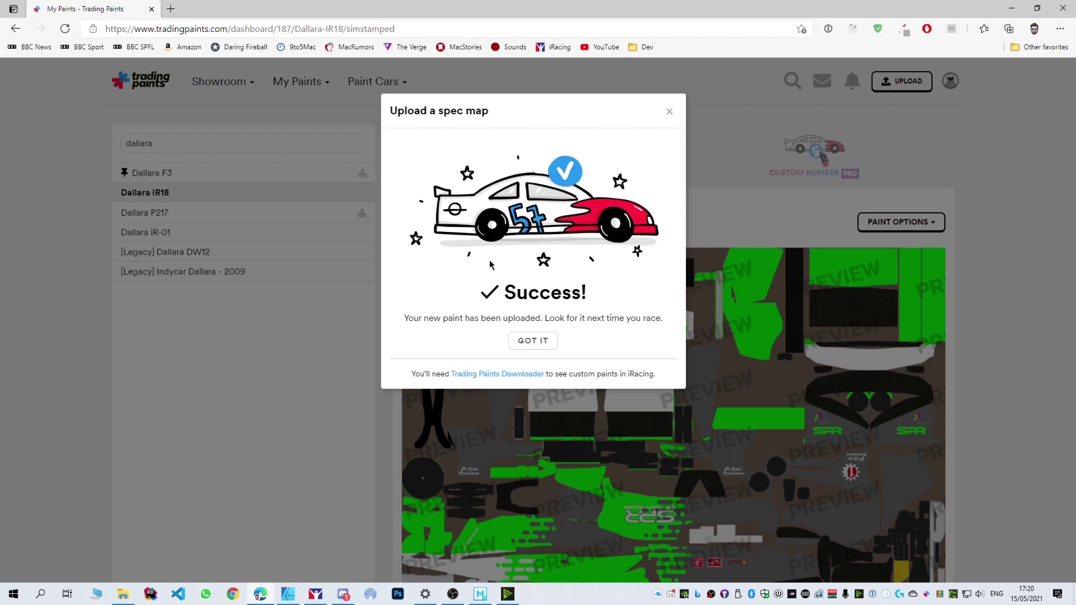
left_click(519, 342)
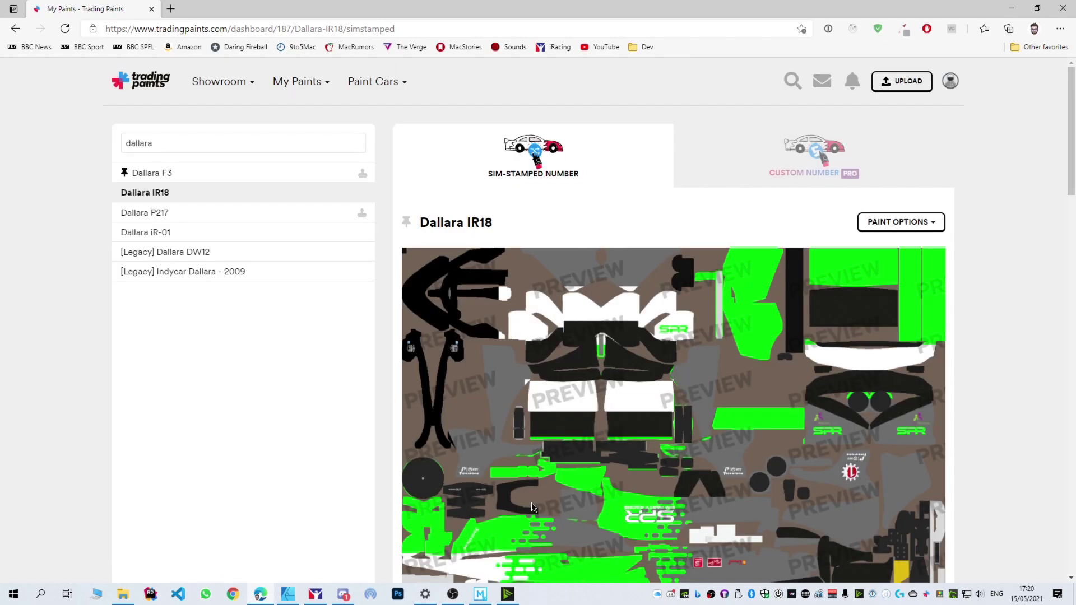
key("alt+Tab")
key("alt+Tab")
scroll(661, 432, "down", 1)
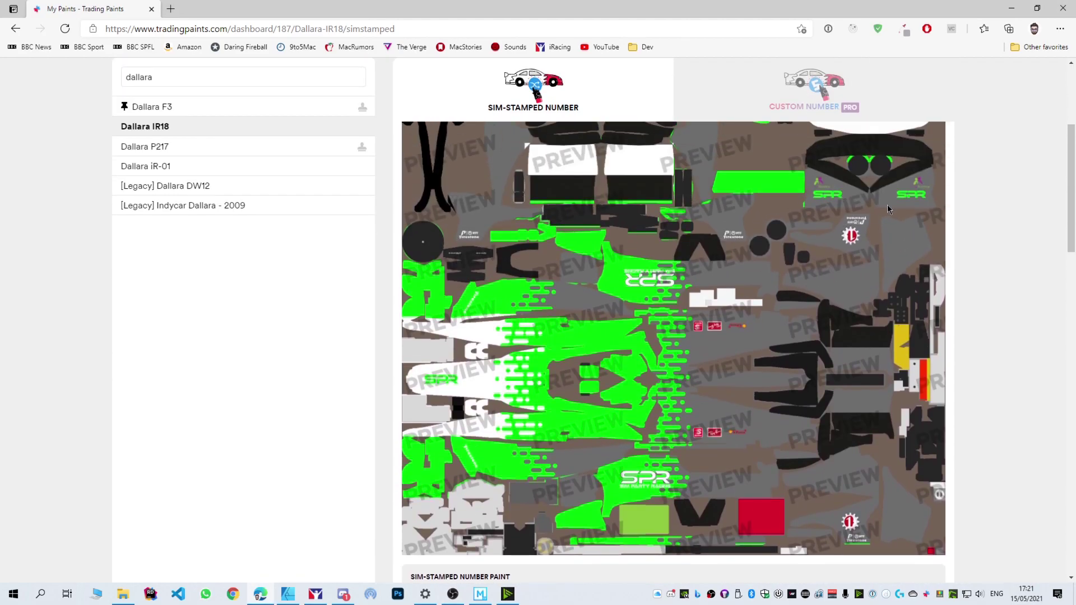
scroll(887, 210, "up", 1)
left_click(910, 228)
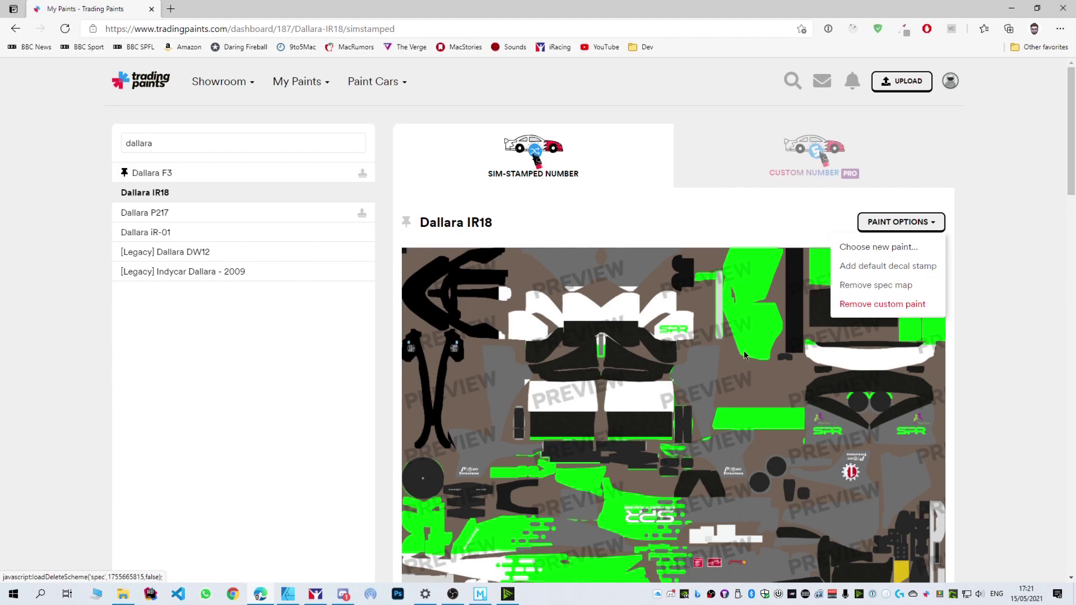
key("alt+Tab")
key("alt+Tab")
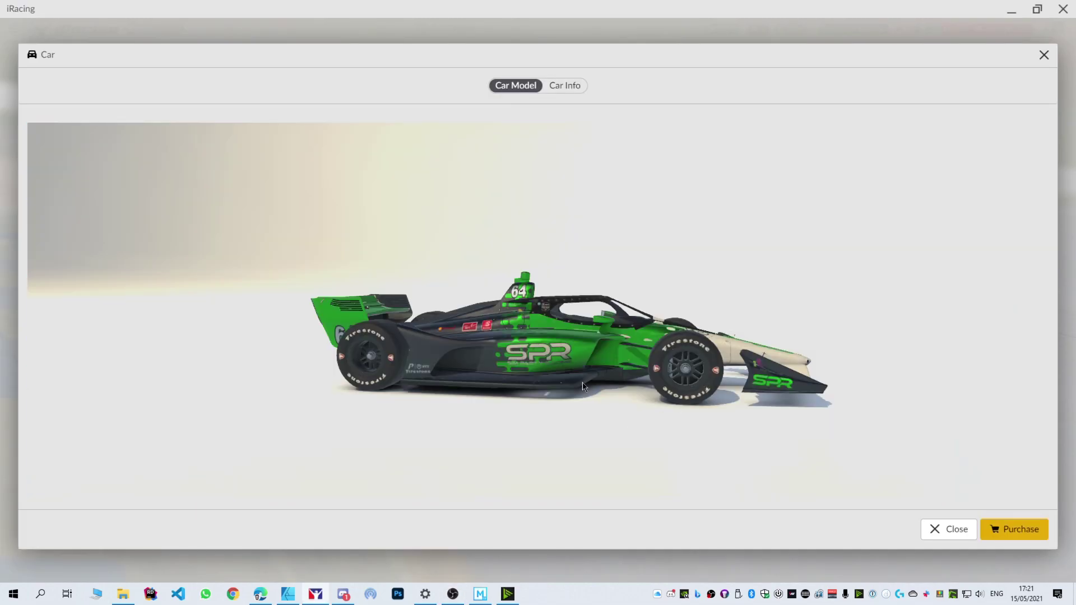
- Orbit and zoom around the IR18 to inspect the green SPR livery's glossy finish from both sides
left_click_drag(584, 387, 285, 391)
scroll(256, 353, "up", 5)
scroll(285, 391, "down", 3)
left_click_drag(553, 391, 520, 378)
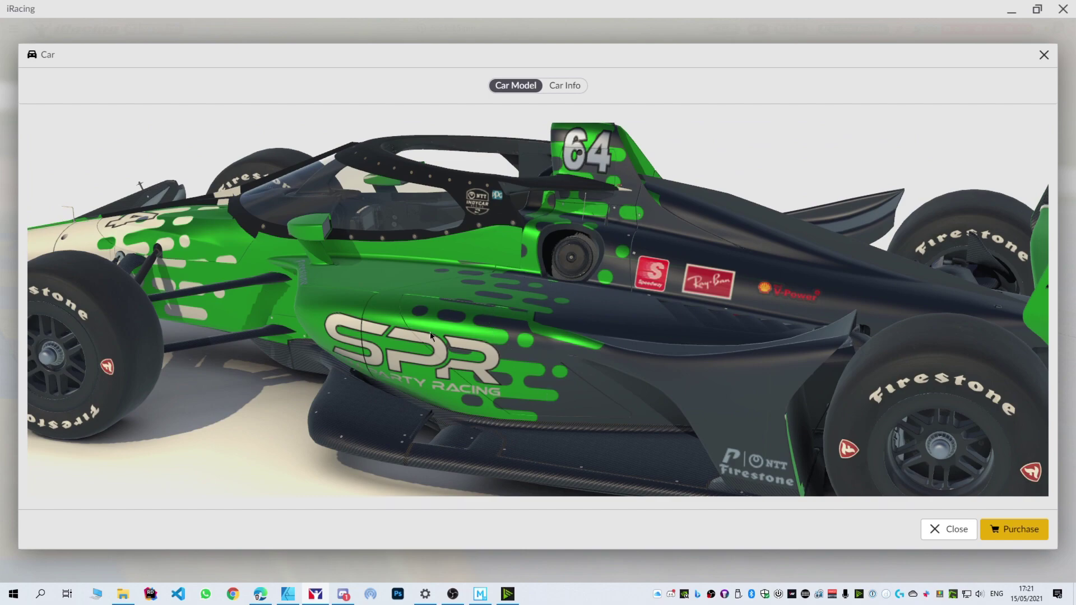
left_click_drag(381, 371, 351, 327)
left_click_drag(493, 317, 294, 289)
scroll(316, 296, "down", 5)
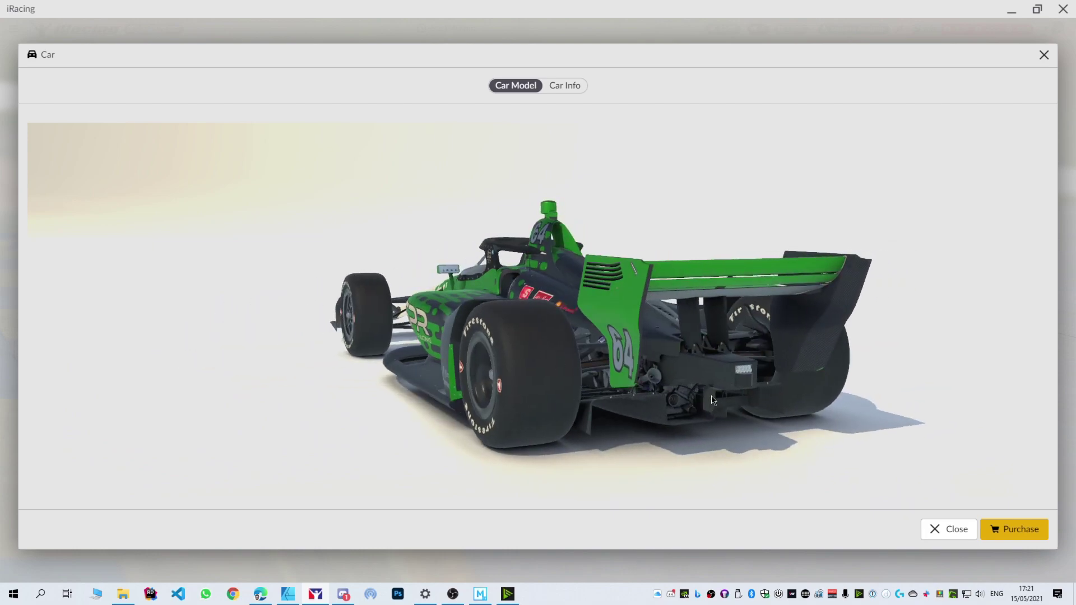